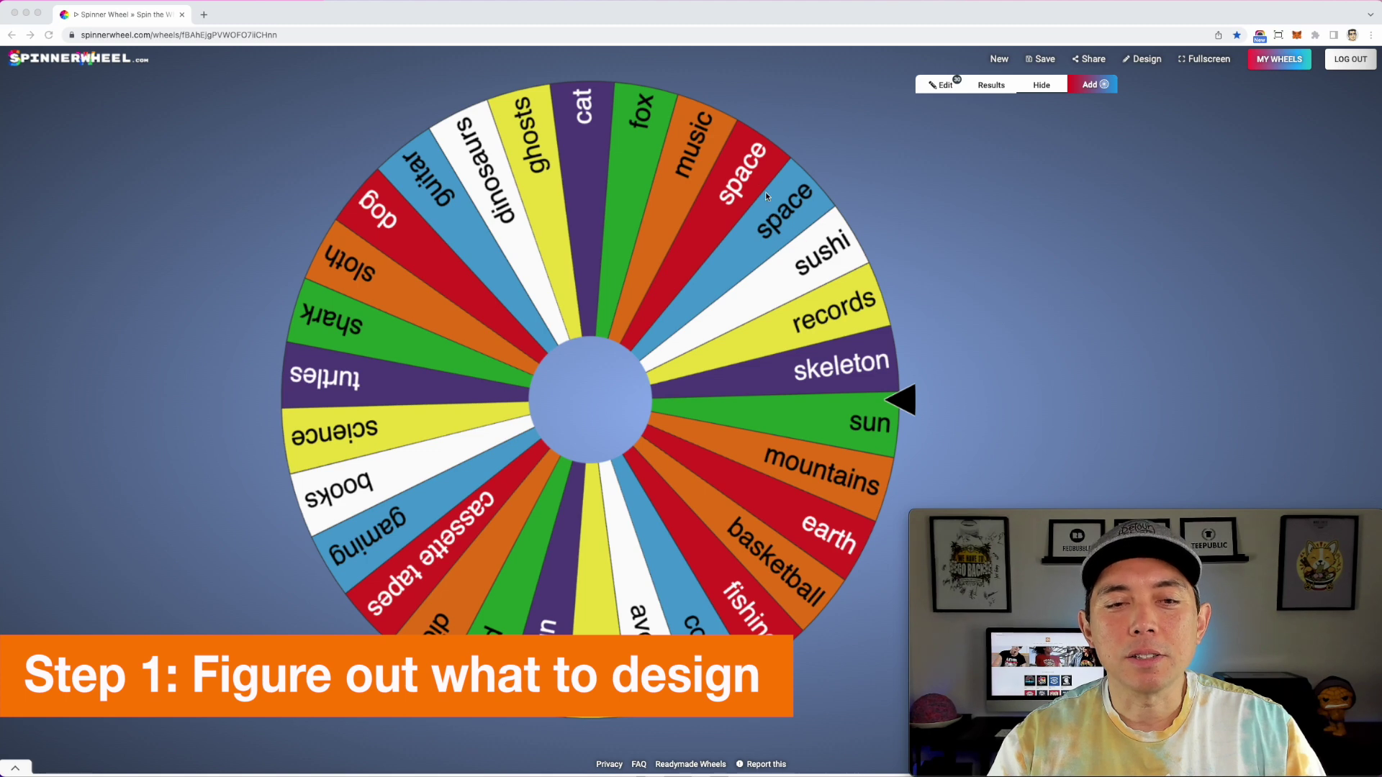
# Step: Open the wheel's entry list for editing and delete the duplicate "space" entry
pyautogui.click(938, 88)
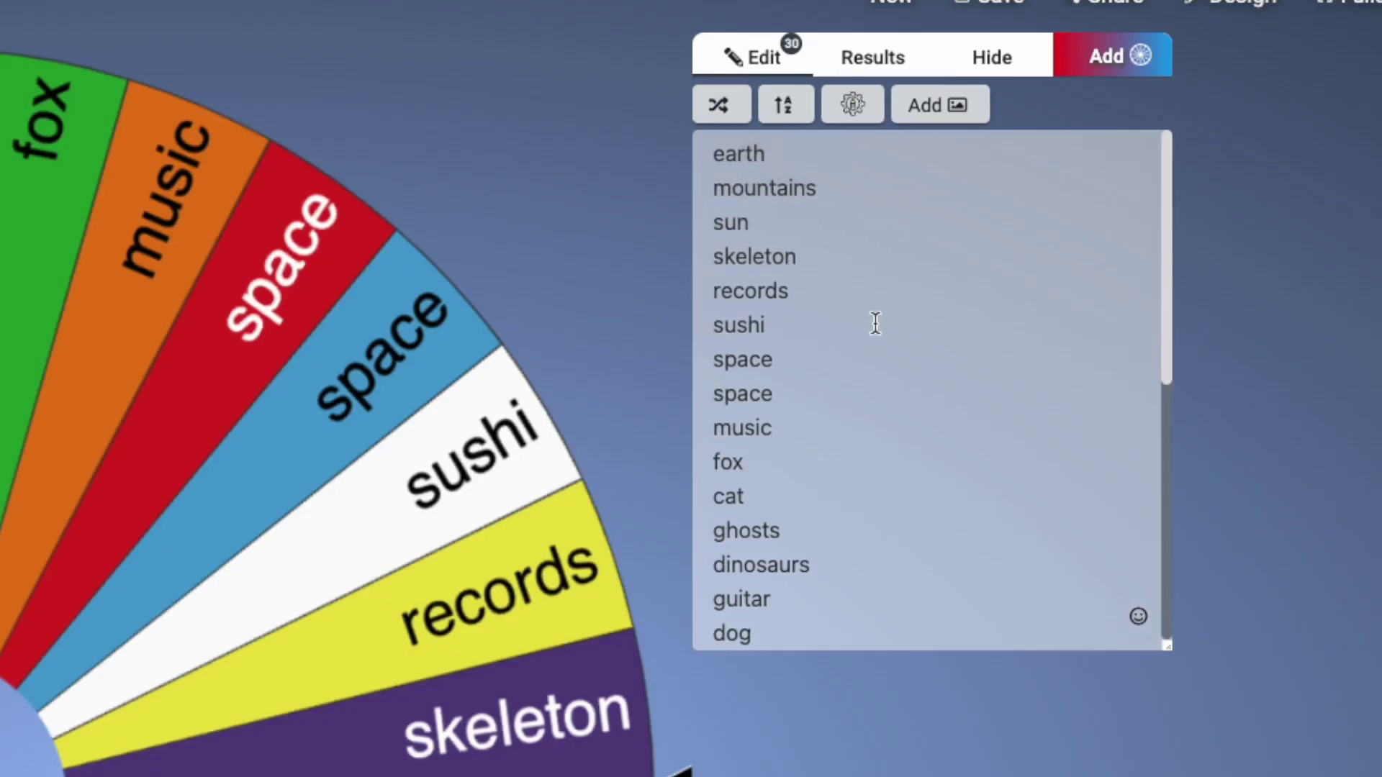
pyautogui.click(781, 393)
pyautogui.tripleClick(781, 390)
pyautogui.press('BackSpace')
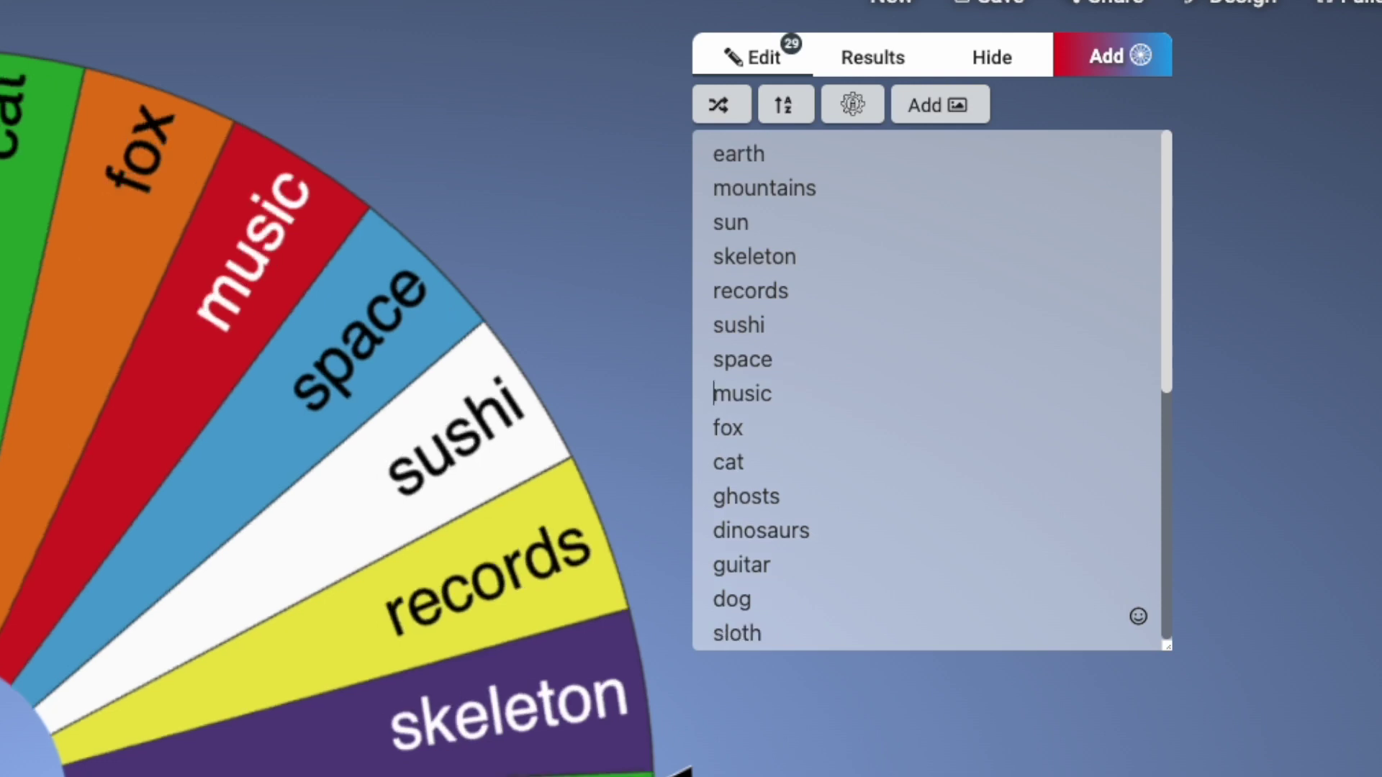
# Step: Add a "ramen" entry on a new line after "music" and hide the wheel's entry list
pyautogui.click(793, 358)
pyautogui.click(783, 389)
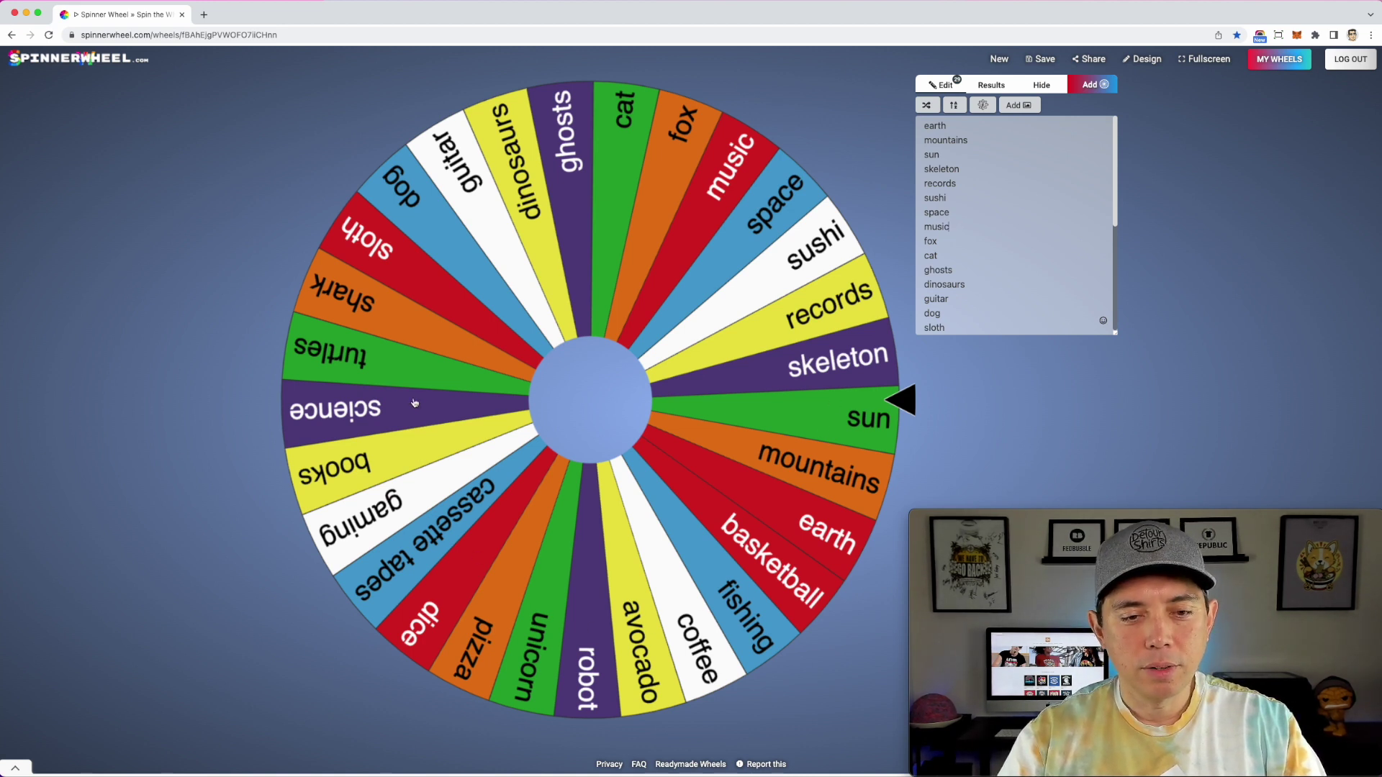
pyautogui.click(950, 227)
pyautogui.press('Return')
pyautogui.write('ra')
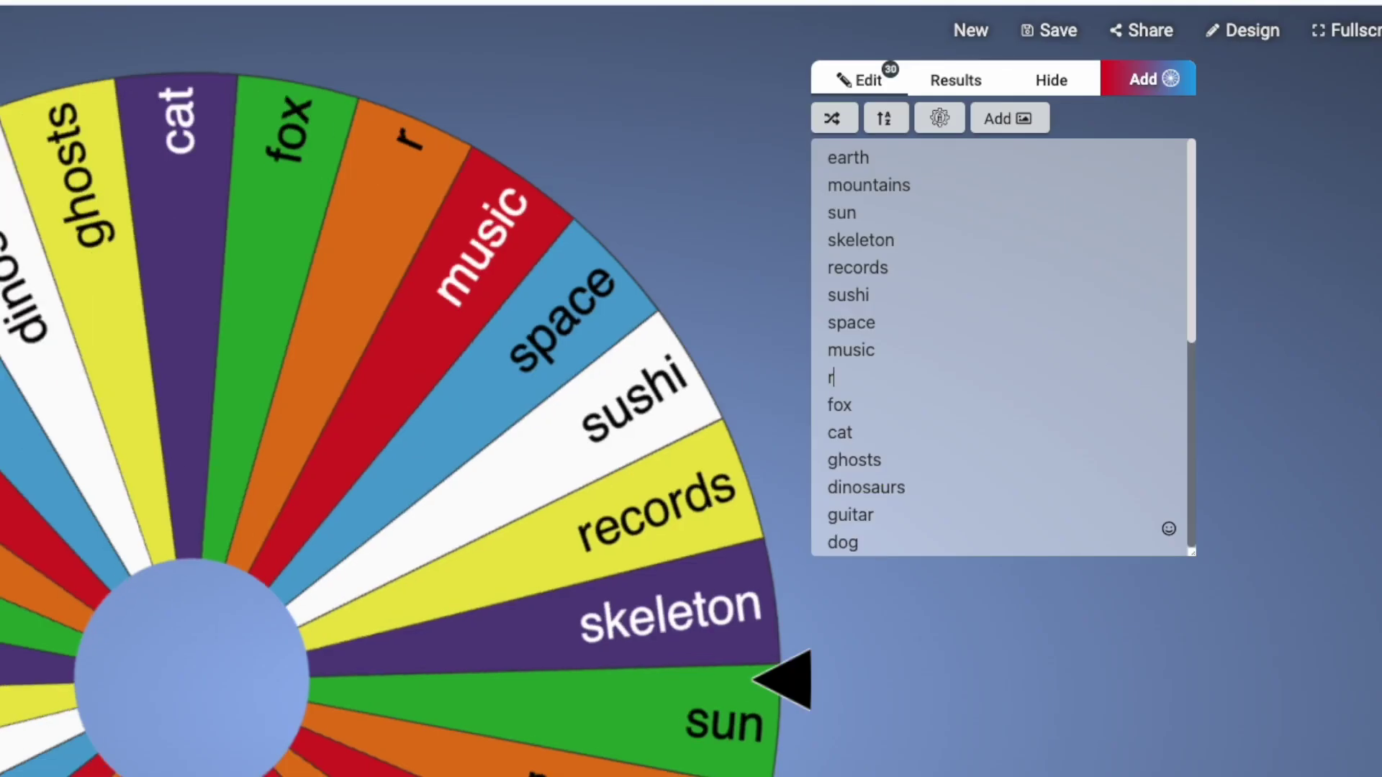
pyautogui.write('men')
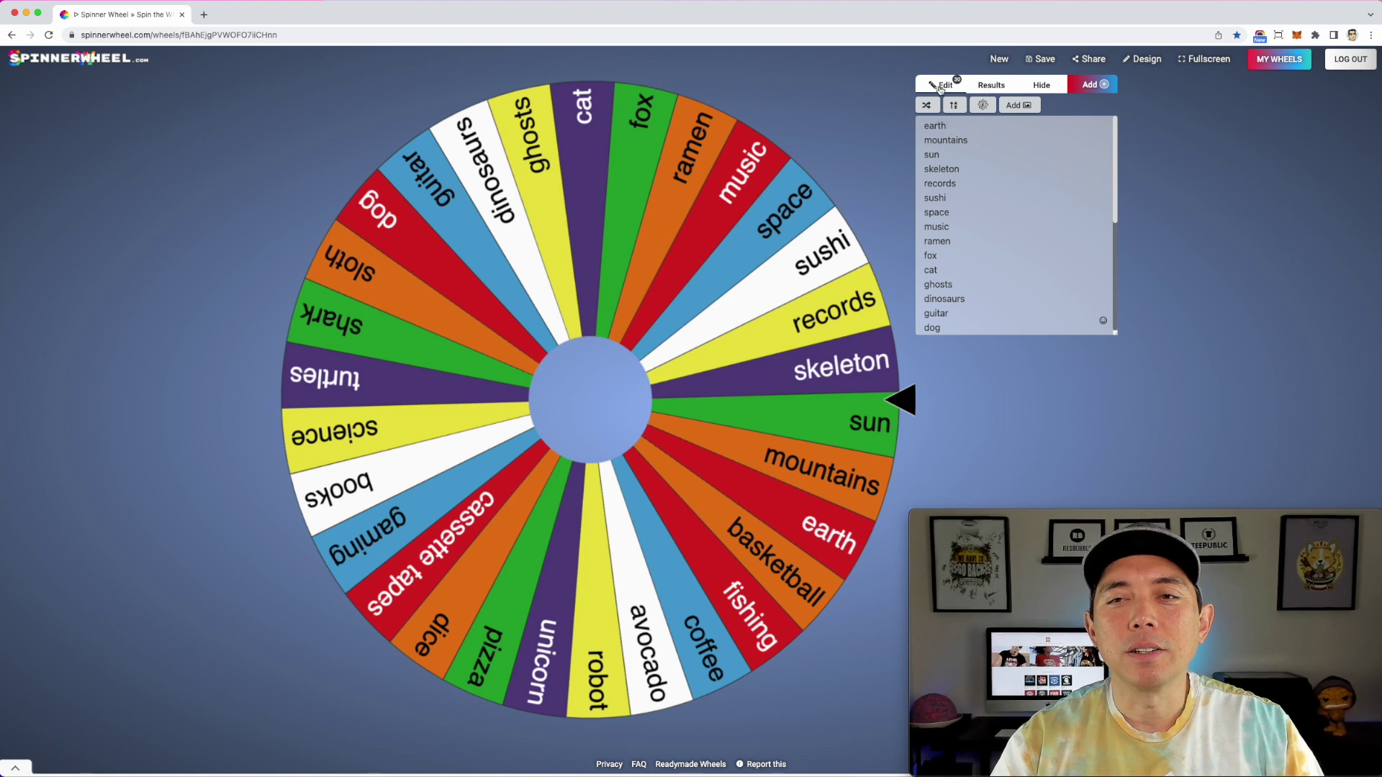
pyautogui.click(1035, 85)
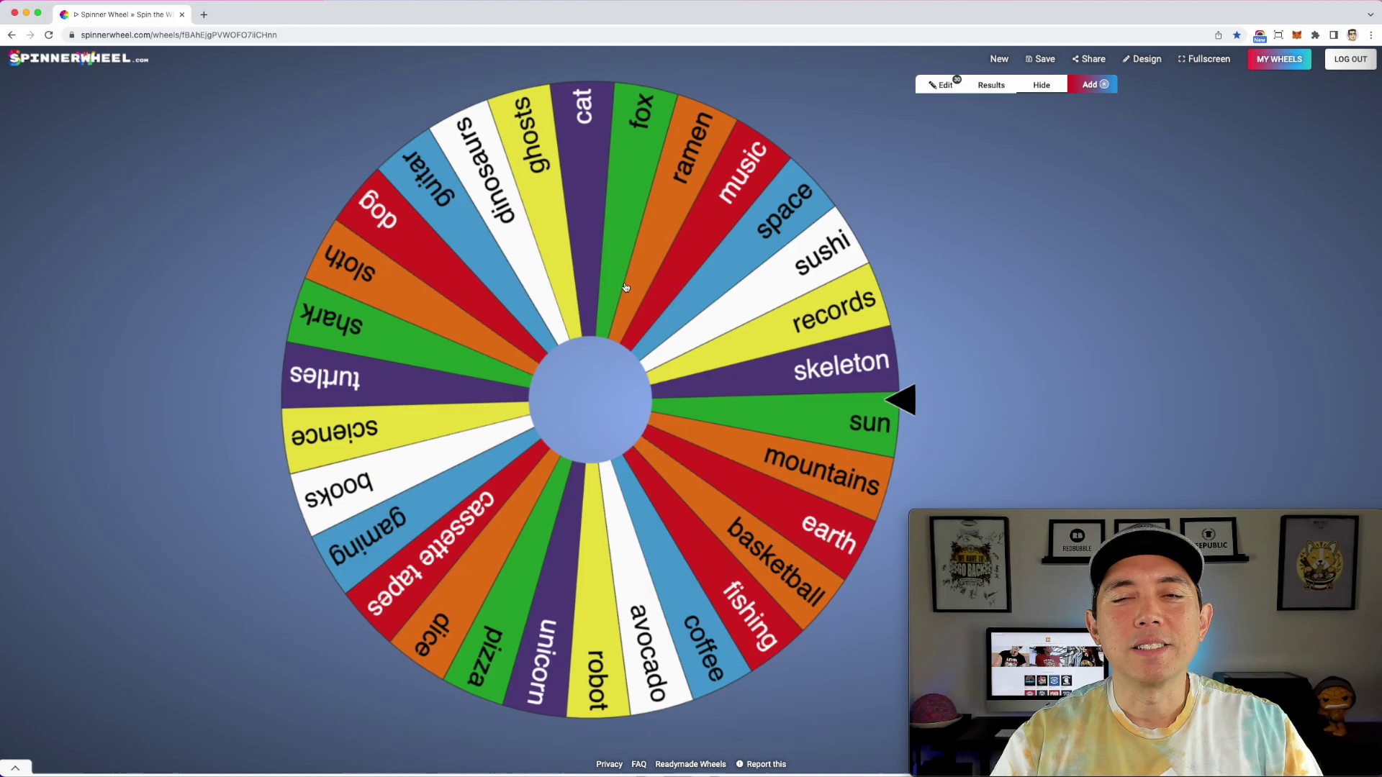
# Step: Spin the wheel for a first design subject, dismiss the result and spin again for a second one
pyautogui.click(597, 299)
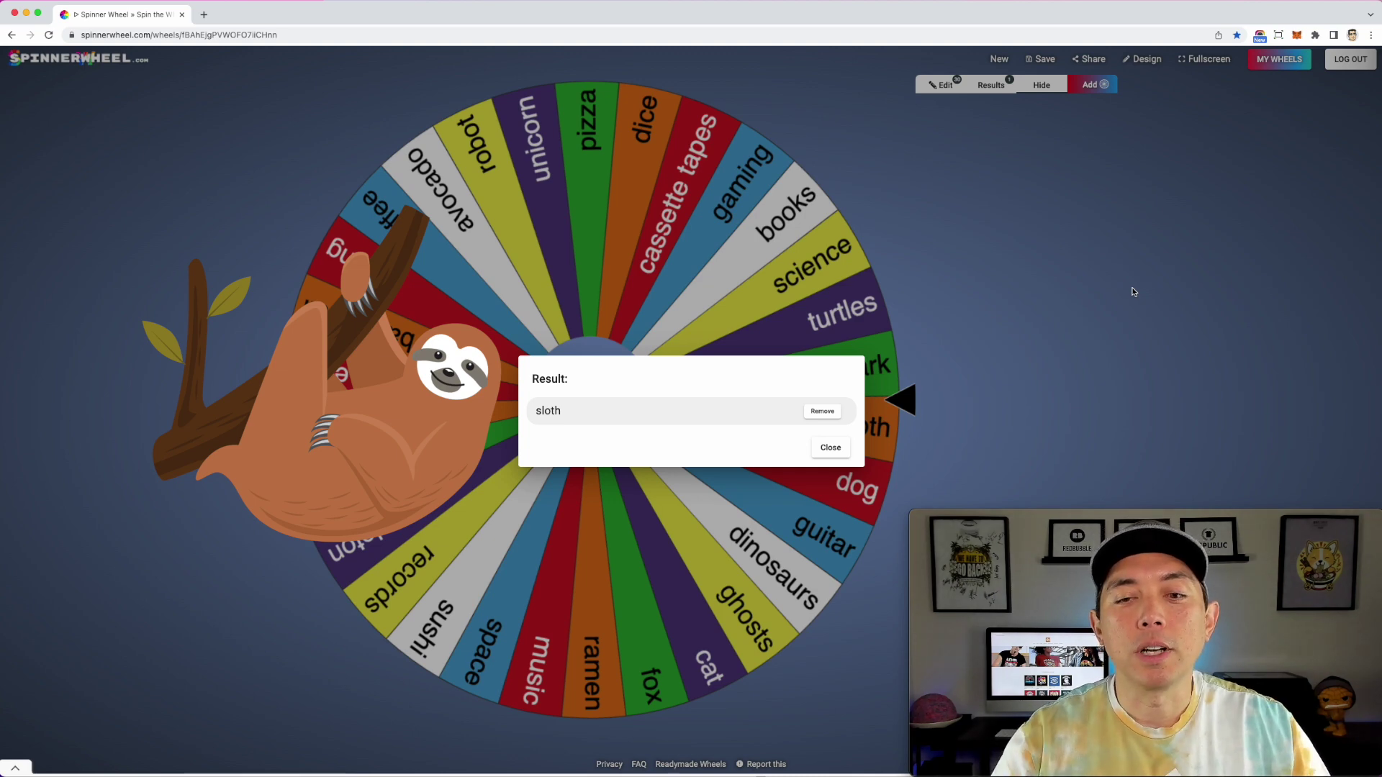
pyautogui.click(832, 448)
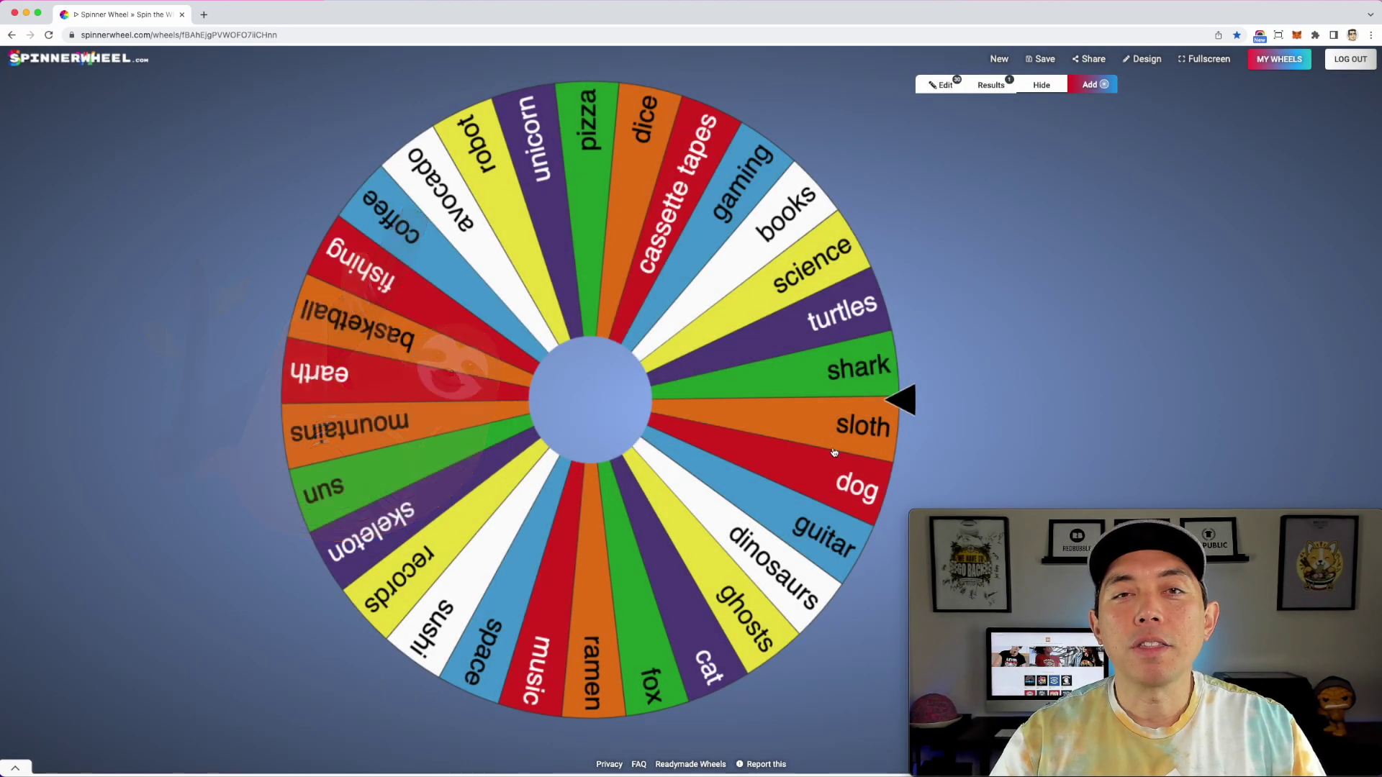
pyautogui.click(622, 272)
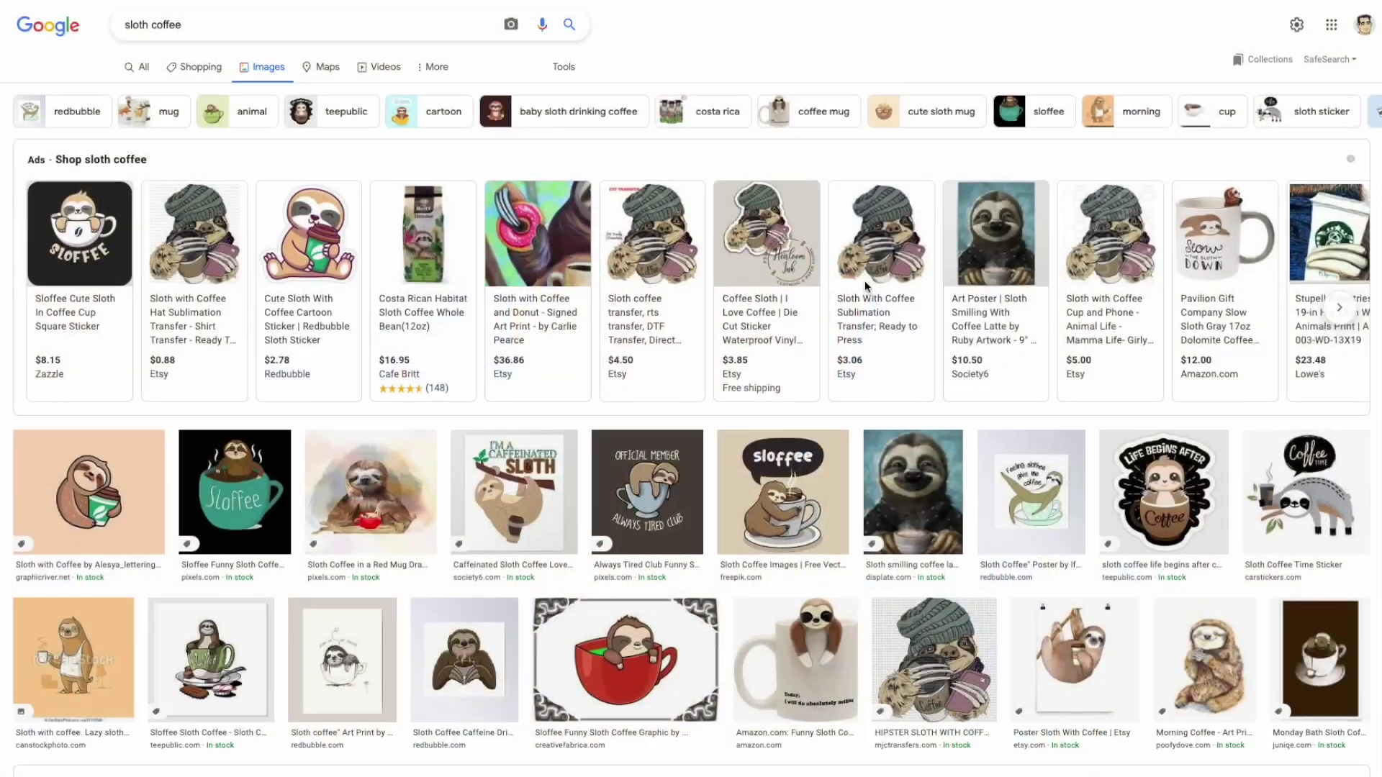
# Step: Browse the Google Images results for "sloth coffee" to study existing designs on that theme
pyautogui.scroll(-5, 865, 281)
pyautogui.scroll(-7, 865, 281)
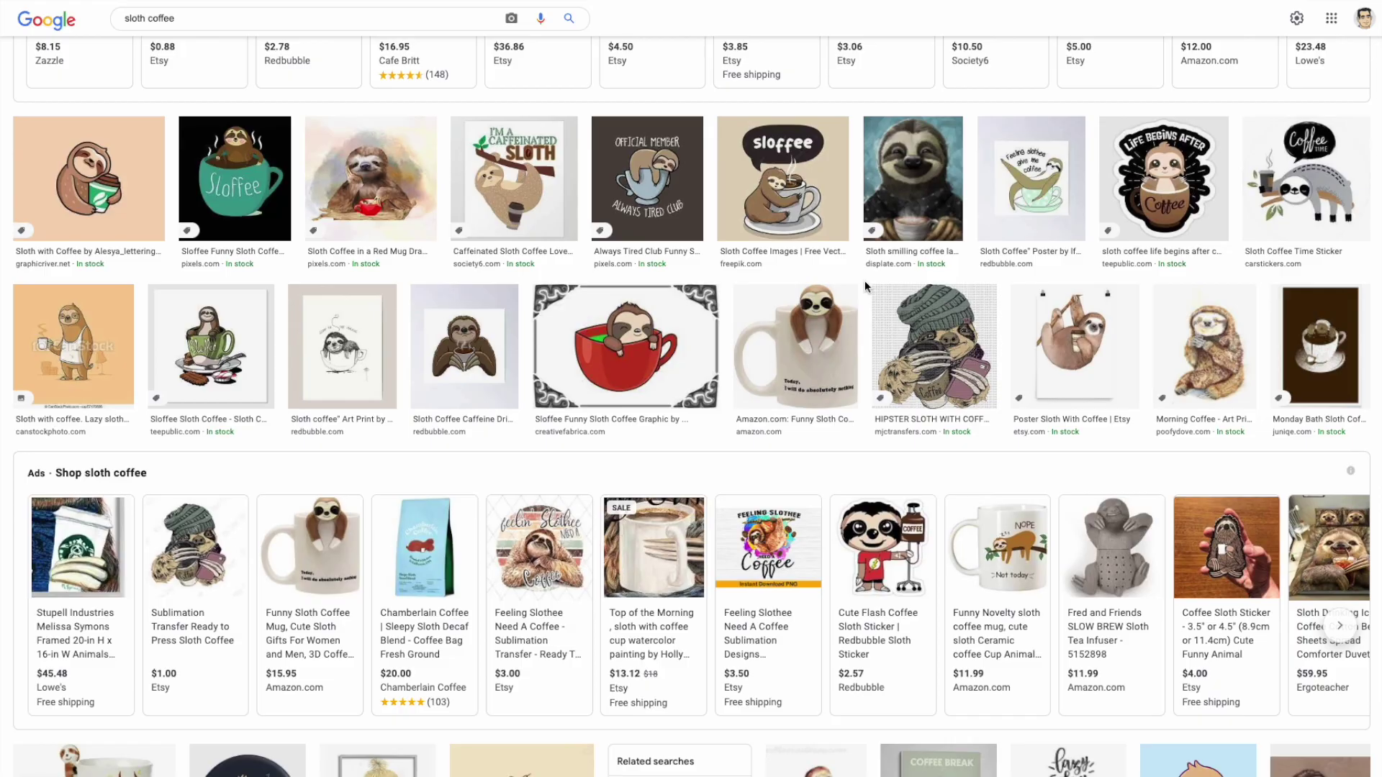
pyautogui.scroll(-6, 849, 288)
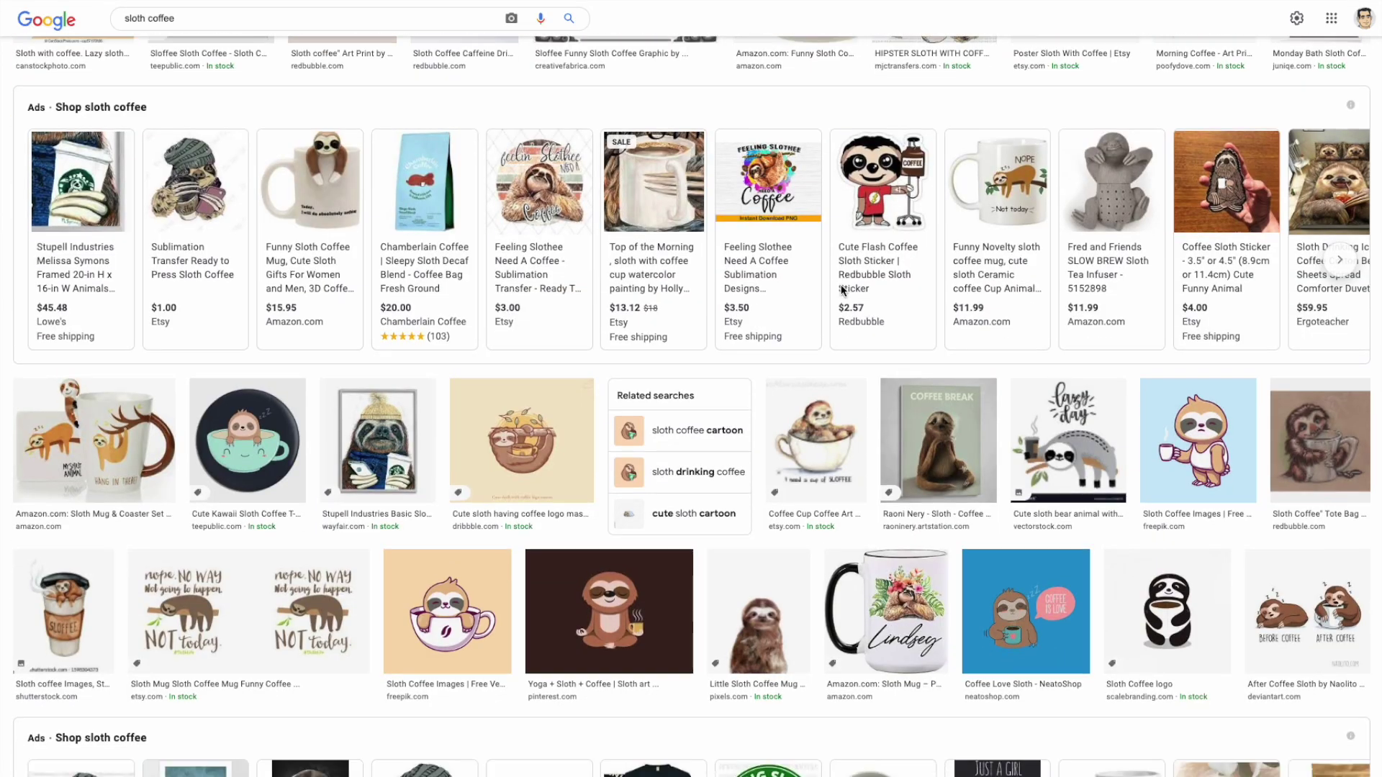
pyautogui.scroll(-10, 841, 290)
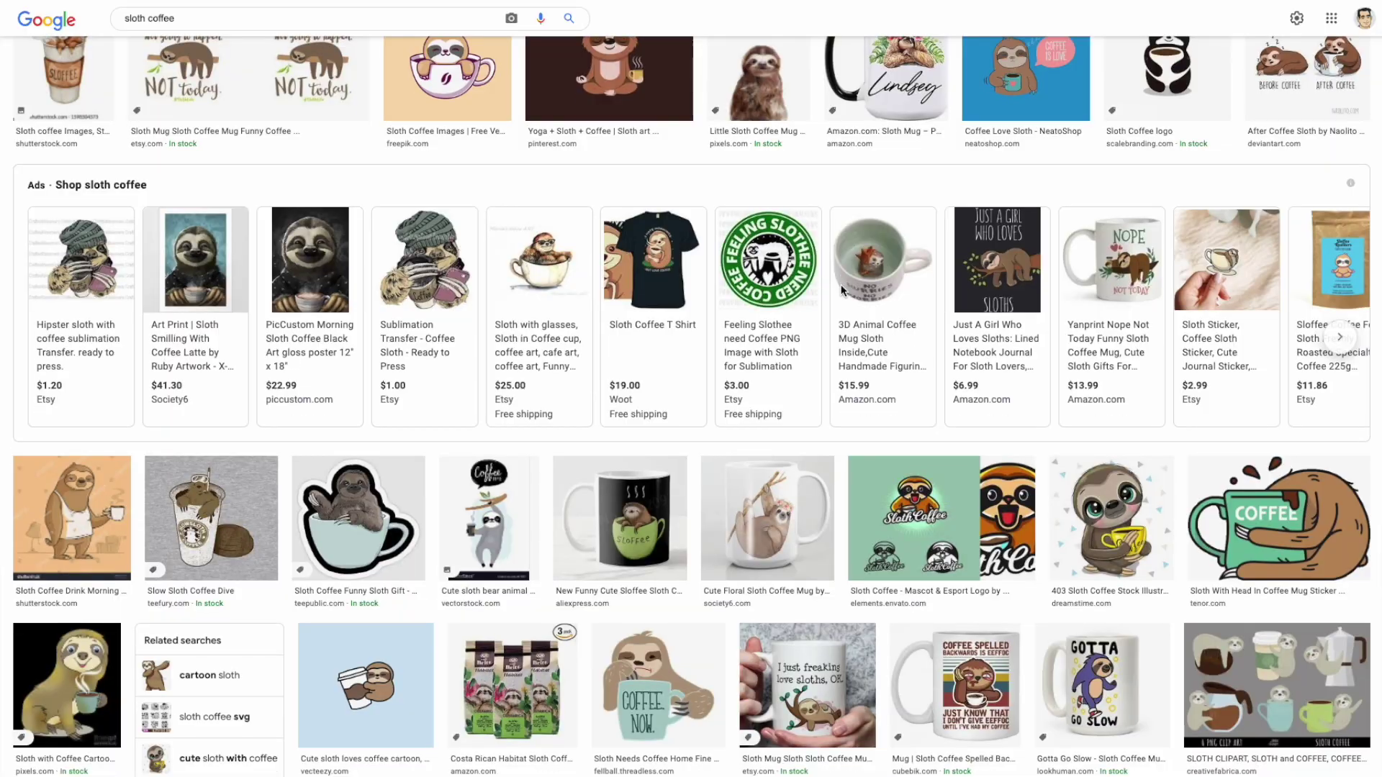
pyautogui.scroll(-12, 841, 290)
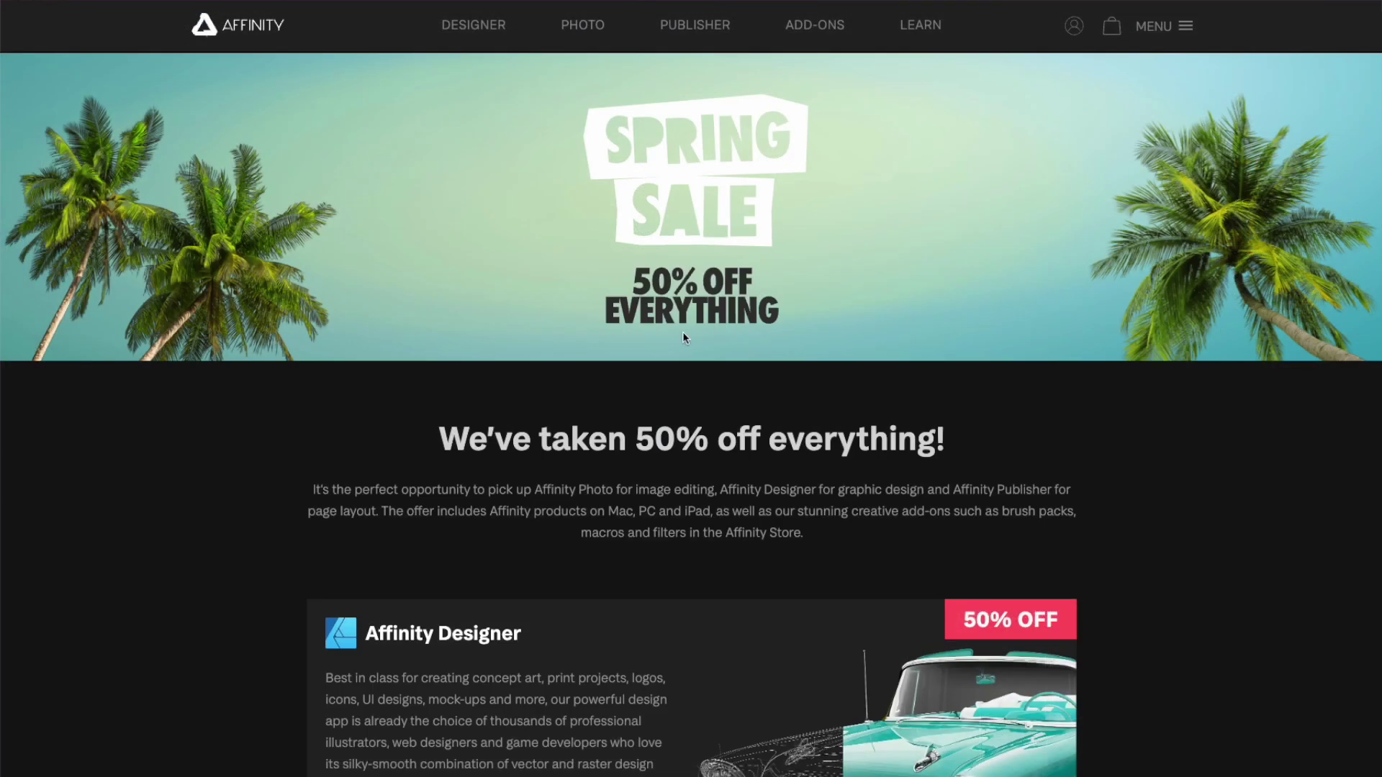
# Step: Review the Affinity spring sale page, covering the desktop apps, iPad apps and creative add-ons
pyautogui.scroll(-4, 652, 437)
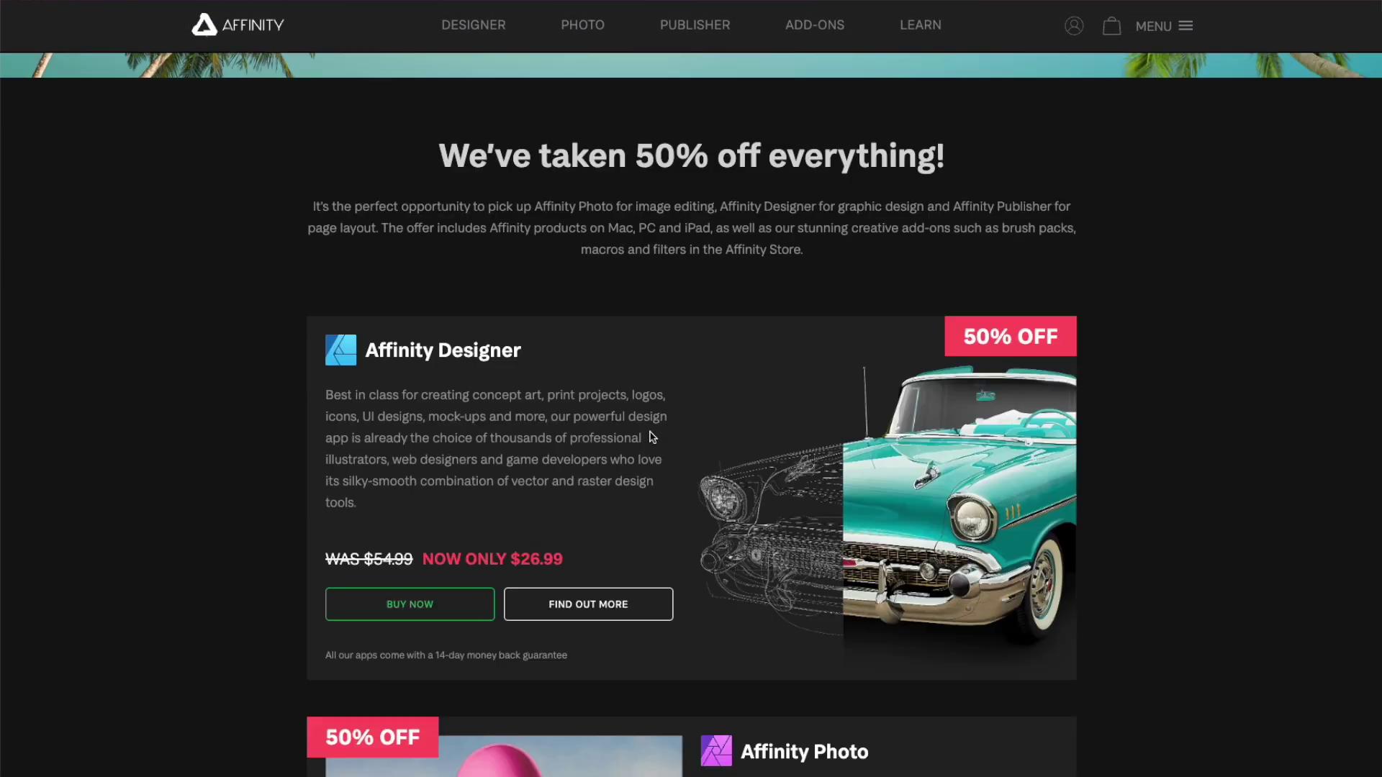
pyautogui.scroll(-2, 650, 434)
pyautogui.scroll(-2, 769, 455)
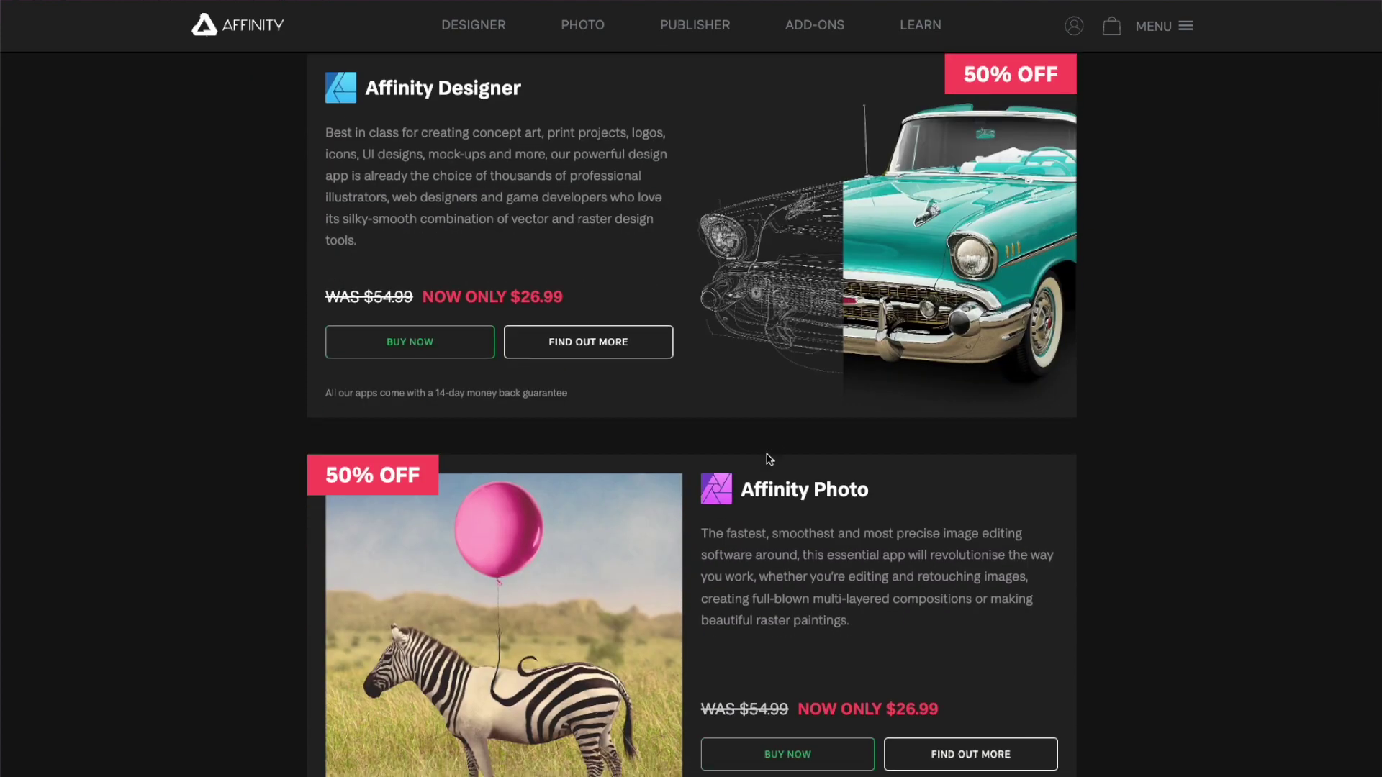
pyautogui.scroll(-13, 749, 462)
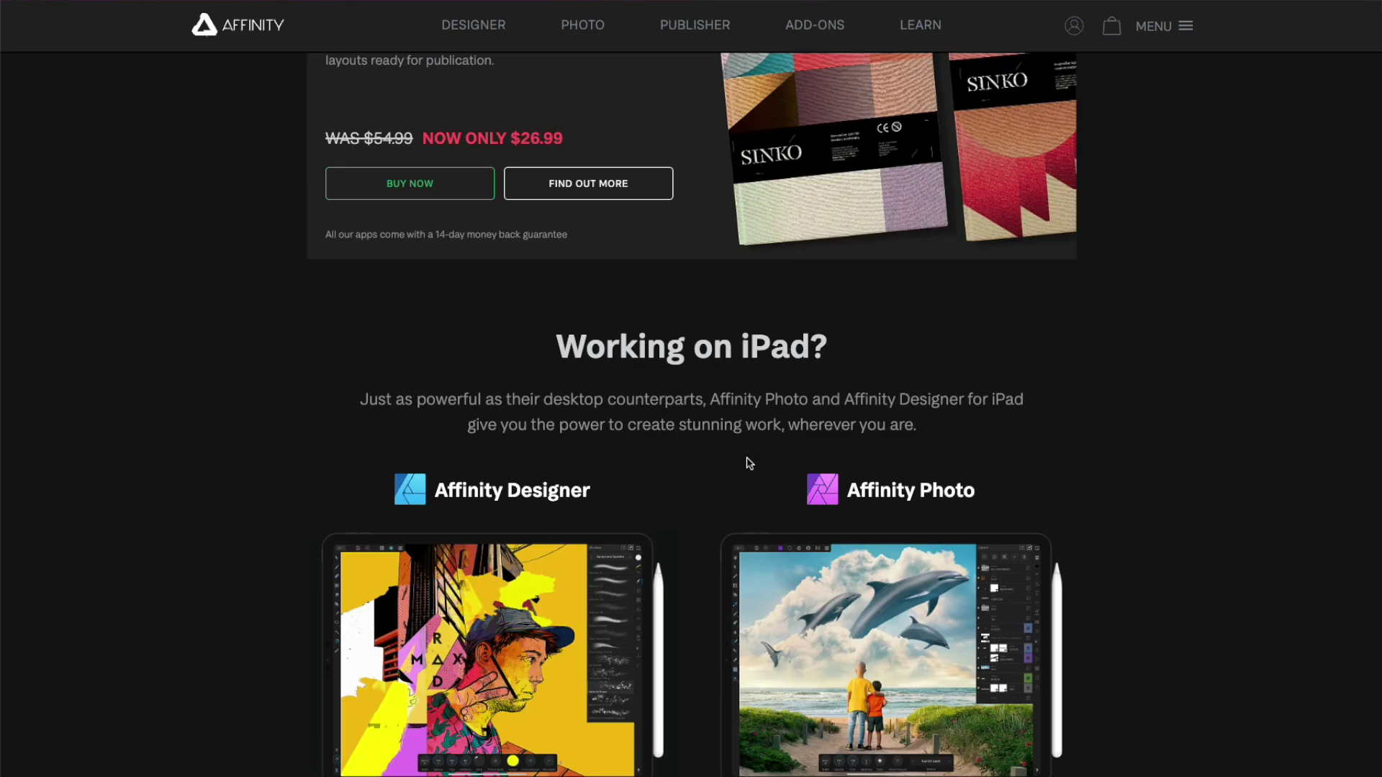
pyautogui.scroll(-3, 749, 463)
pyautogui.scroll(-2, 702, 530)
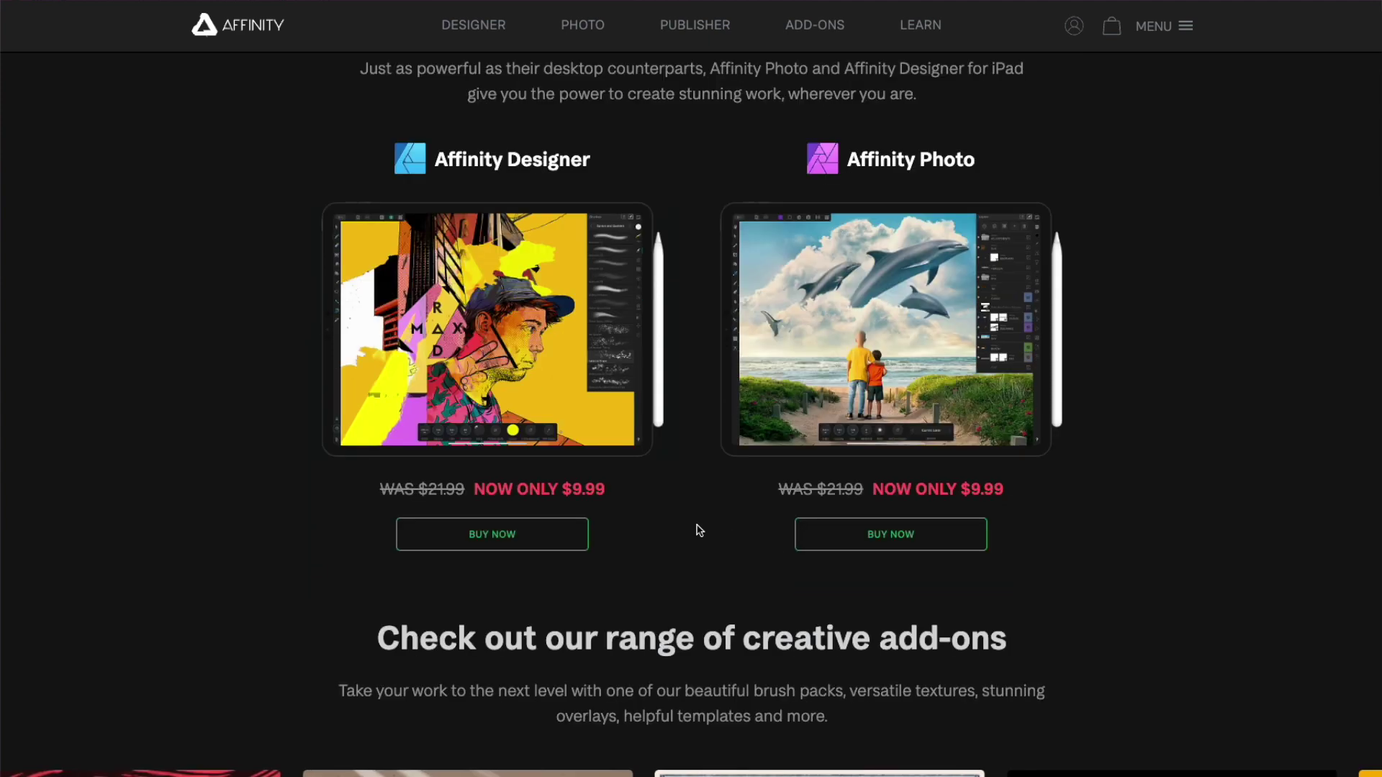
pyautogui.scroll(-2, 697, 531)
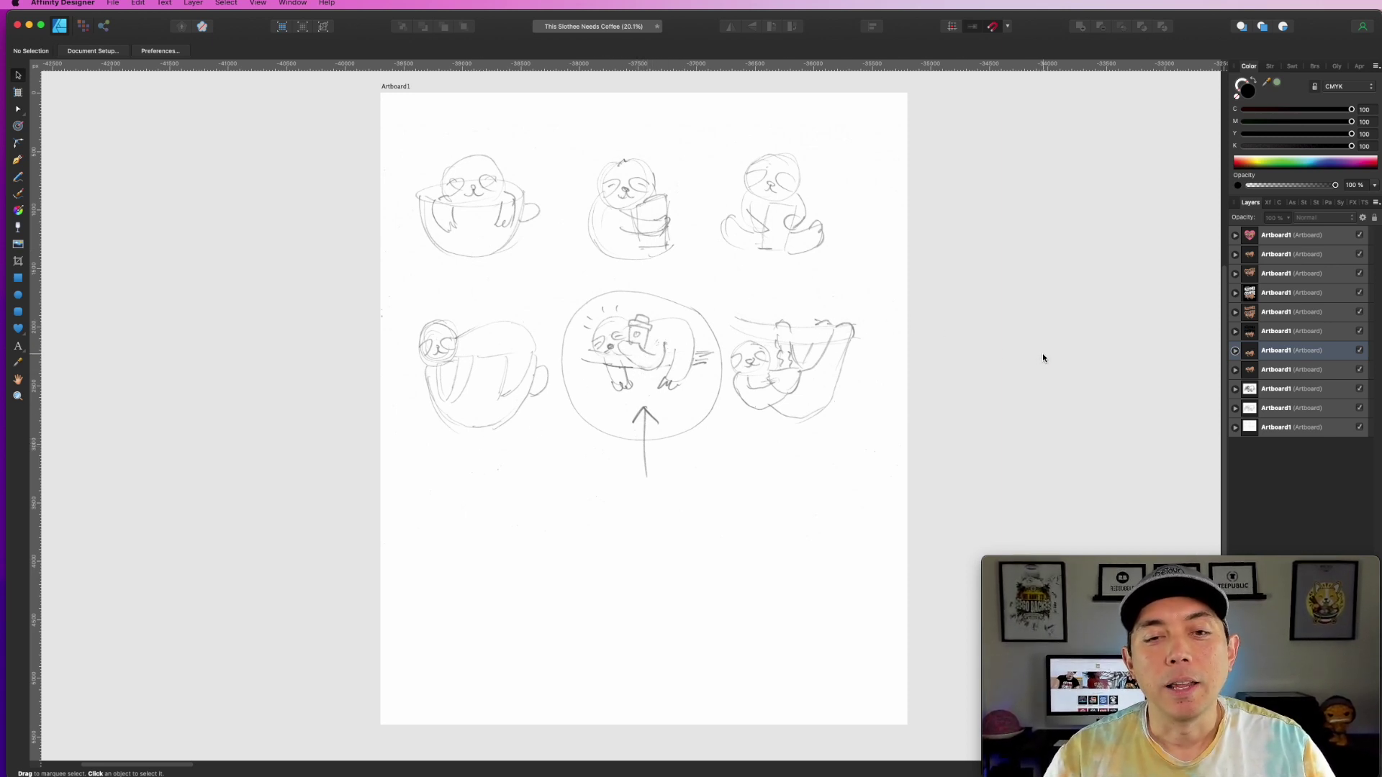
# Step: In Affinity Designer, look over the sloth thumbnail sketches and go across to the adjacent artboard
pyautogui.moveTo(1043, 357)
pyautogui.mouseDown()
pyautogui.moveTo(549, 348)
pyautogui.moveTo(401, 321)
pyautogui.mouseUp()
pyautogui.moveTo(720, 324); pyautogui.dragTo(428, 324)
pyautogui.moveTo(609, 328); pyautogui.dragTo(574, 328)
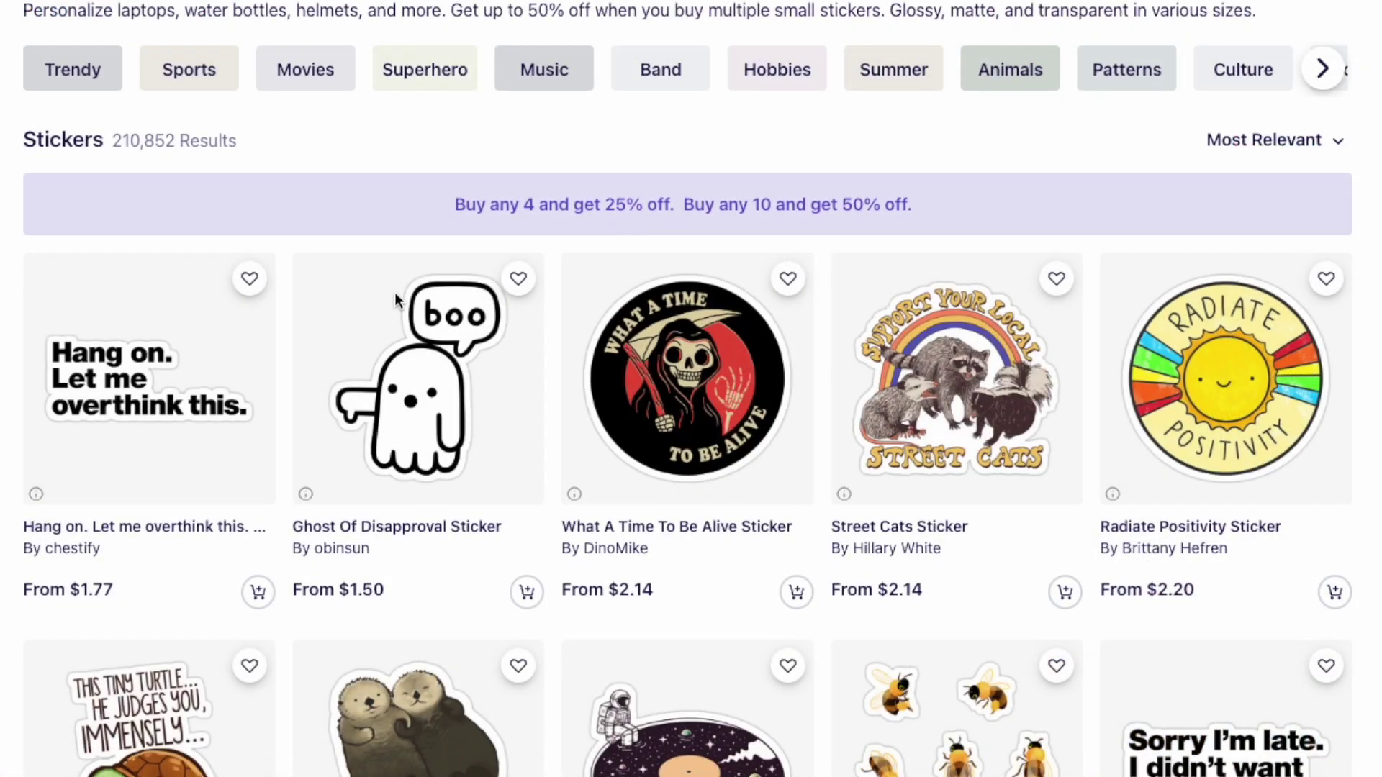
# Step: Browse the most relevant stickers in the online shop to study popular sticker design styles
pyautogui.scroll(-5, 395, 293)
pyautogui.scroll(-6, 395, 292)
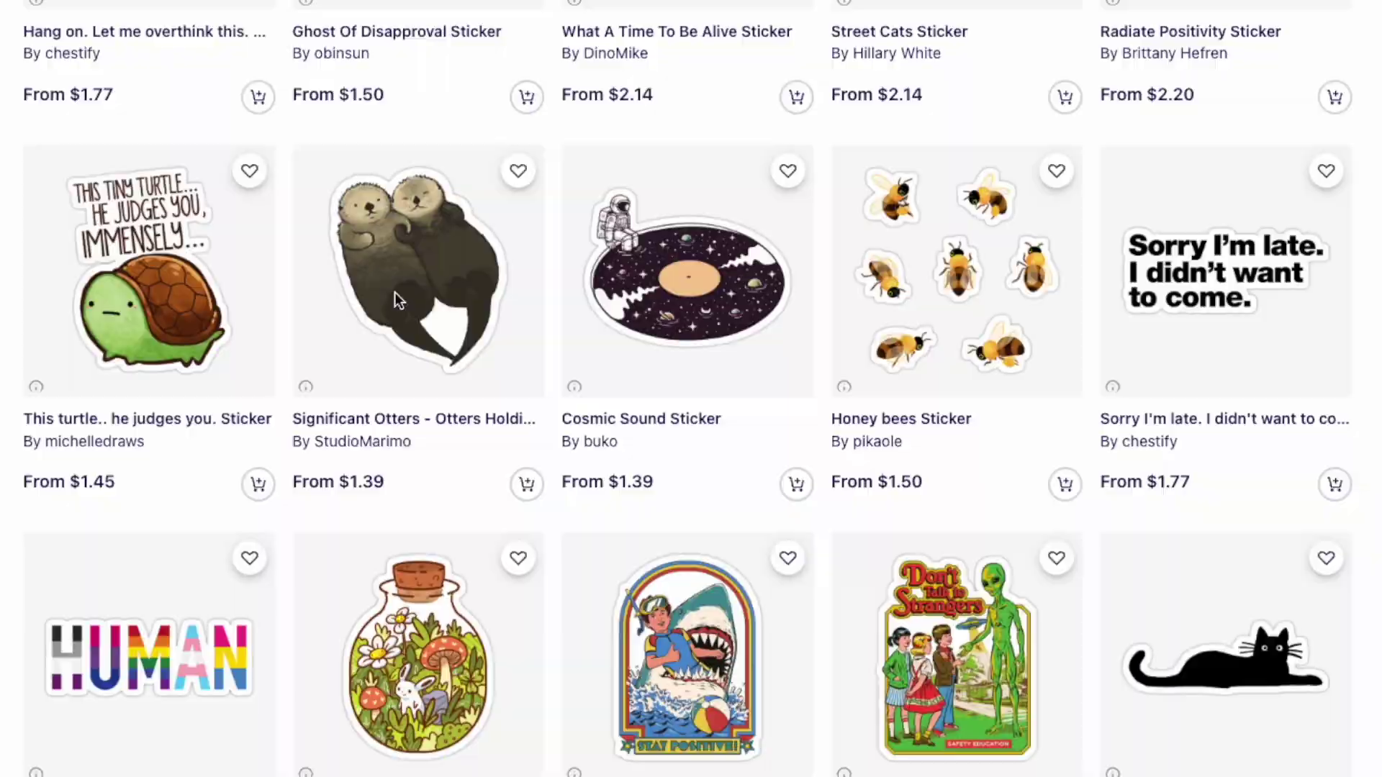
pyautogui.scroll(-6, 395, 297)
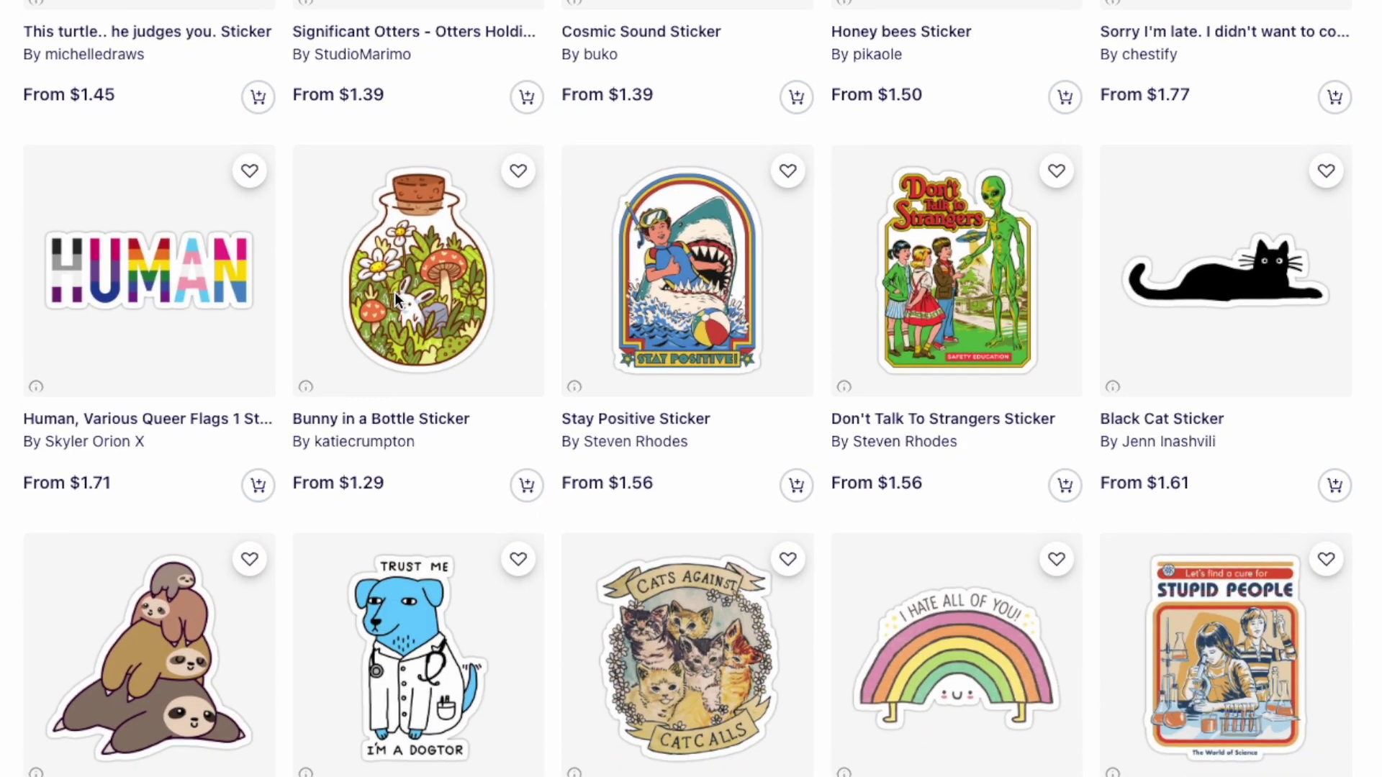
pyautogui.scroll(-6, 395, 297)
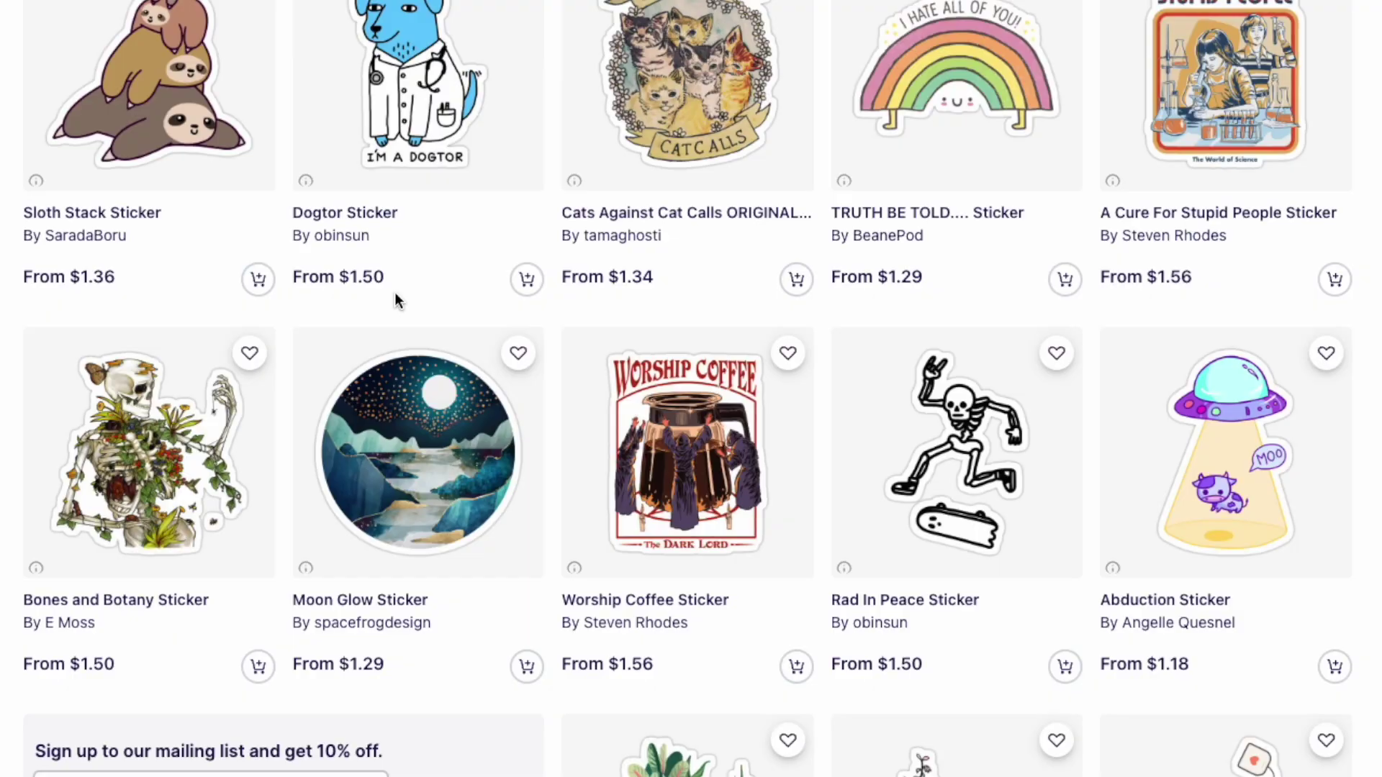
pyautogui.scroll(-8, 395, 295)
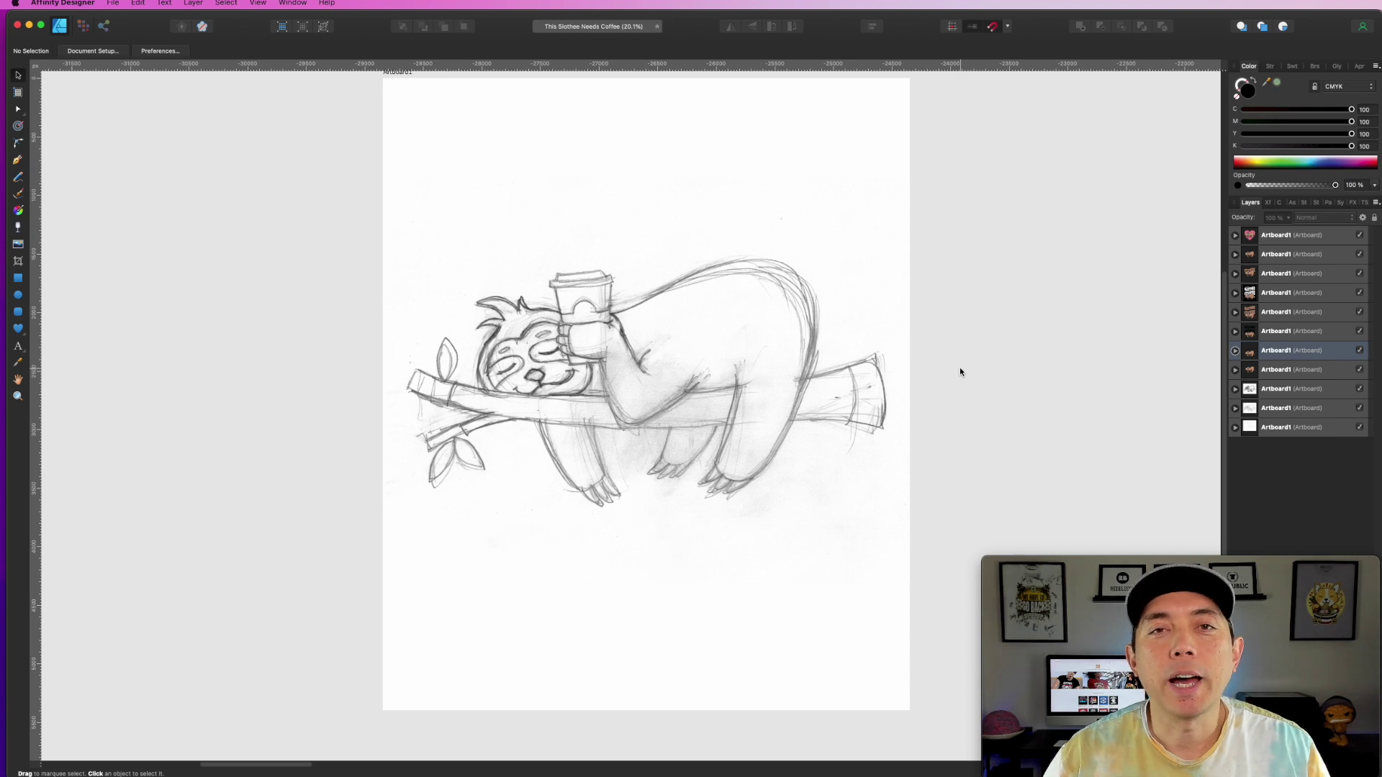
# Step: In Affinity Designer, compare the traced sloth artboard with the plain pencil sketch artboard
pyautogui.press('h')
pyautogui.hscroll(15, 956, 327)
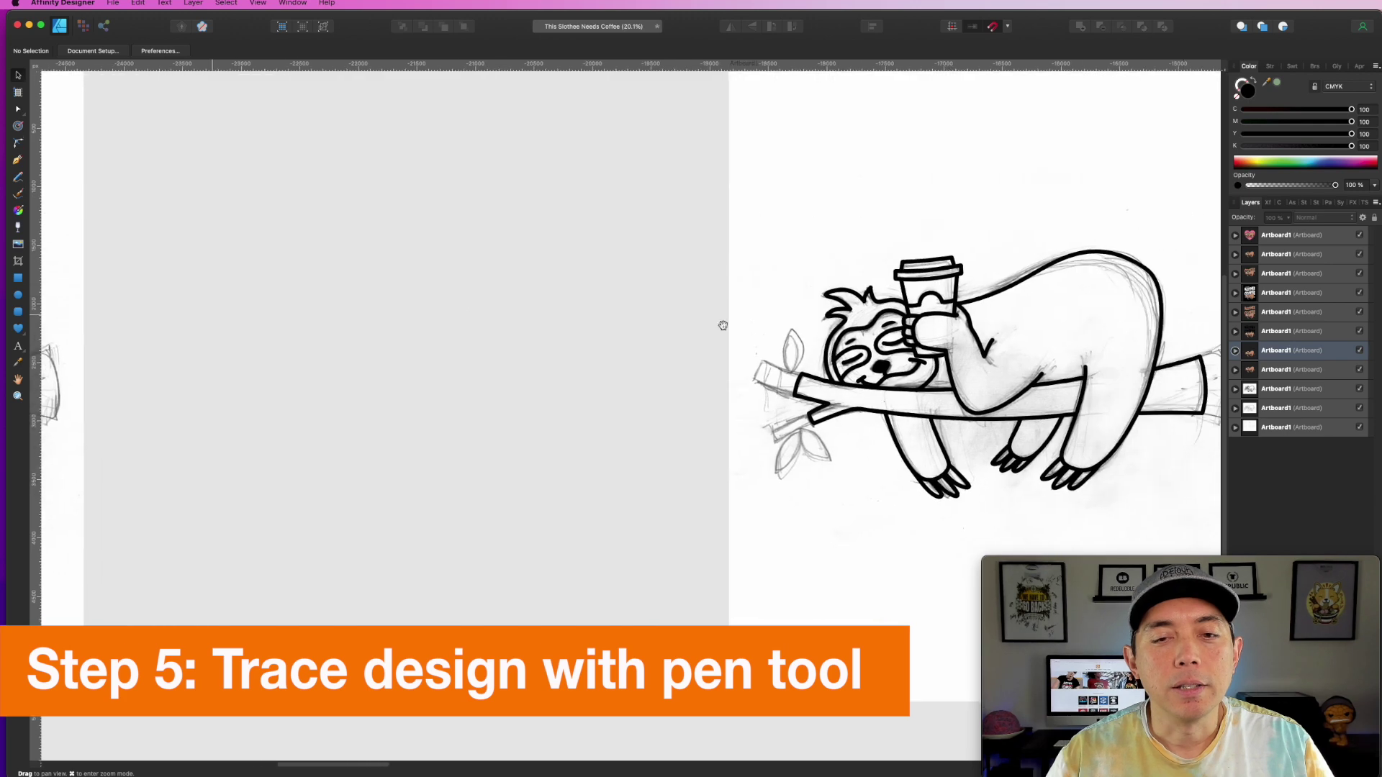
pyautogui.press('v')
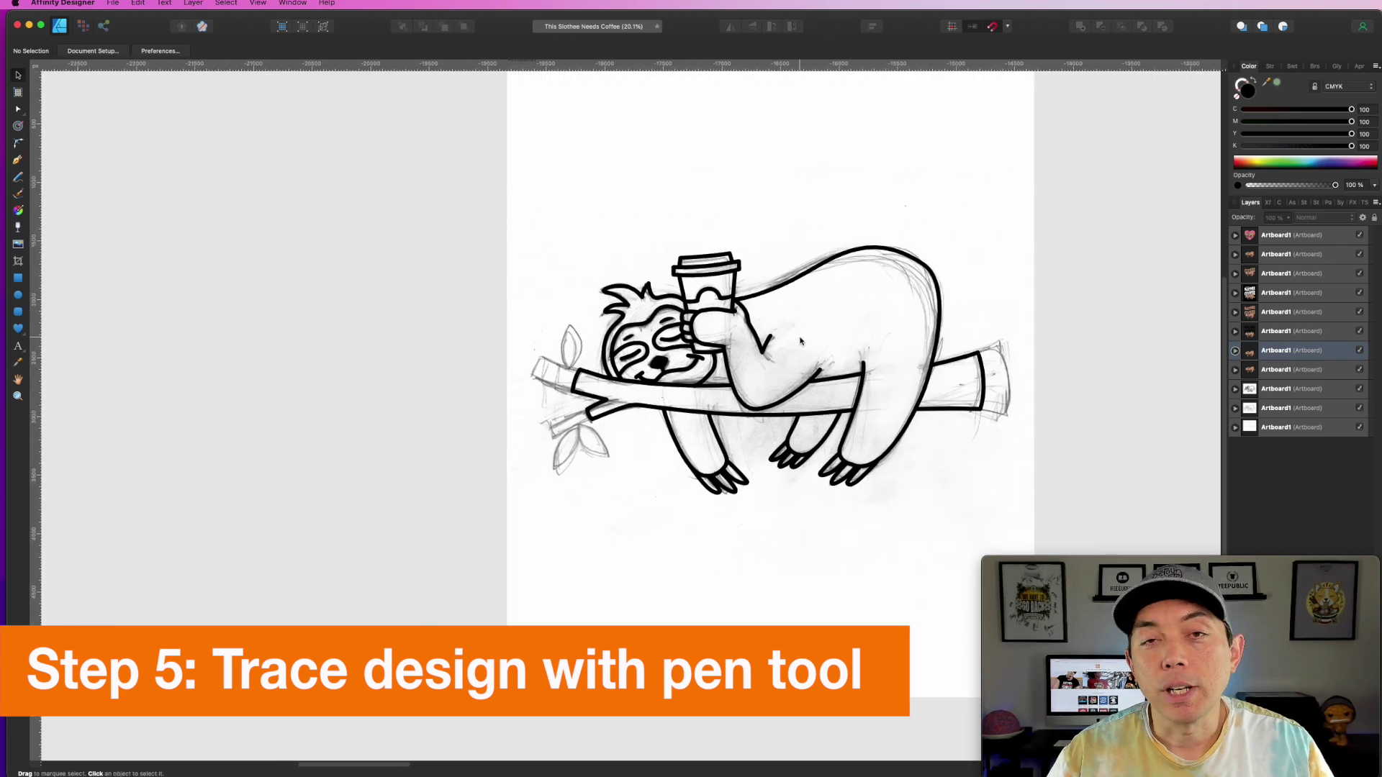
pyautogui.hscroll(-15, 485, 374)
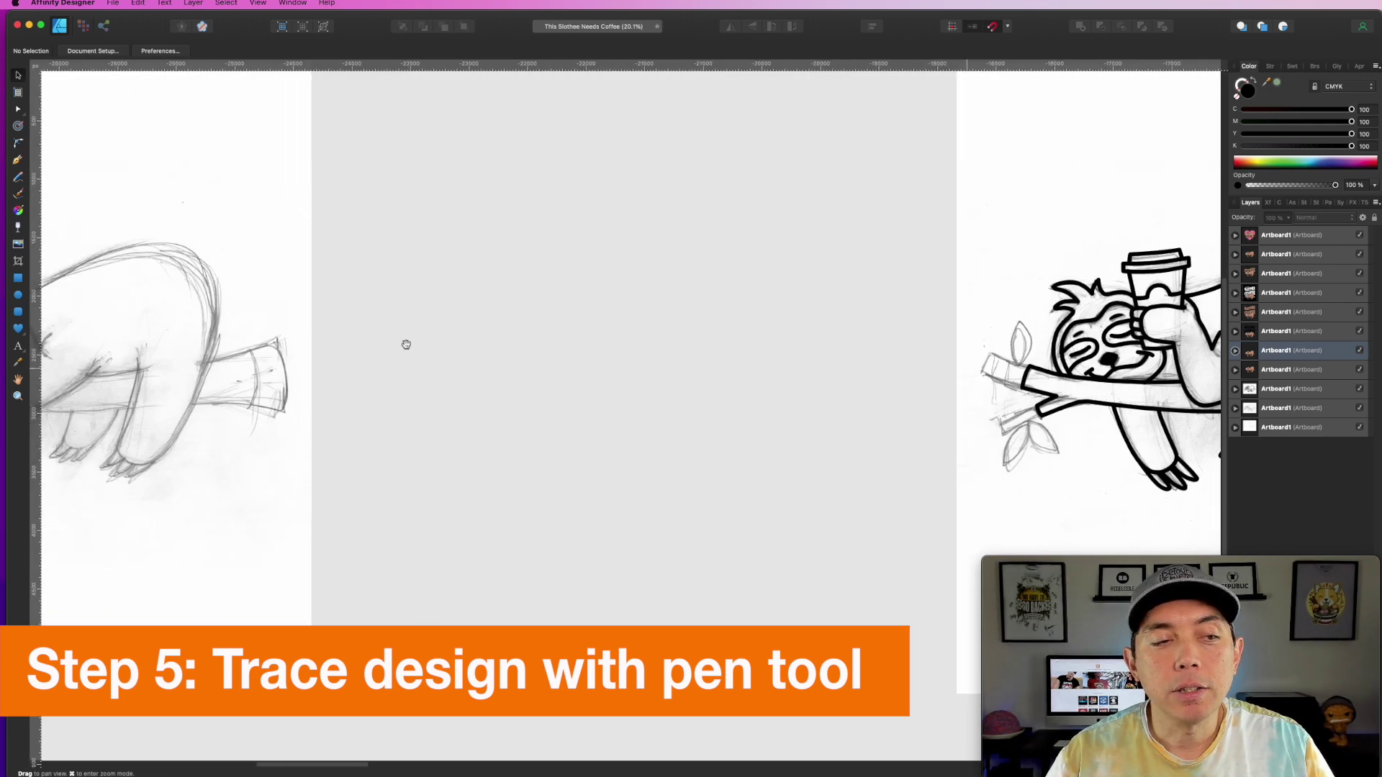
# Step: Trace the top of the sloth's back with the Pen tool, from beside the coffee cup to the rump
pyautogui.scroll(5, 617, 307)
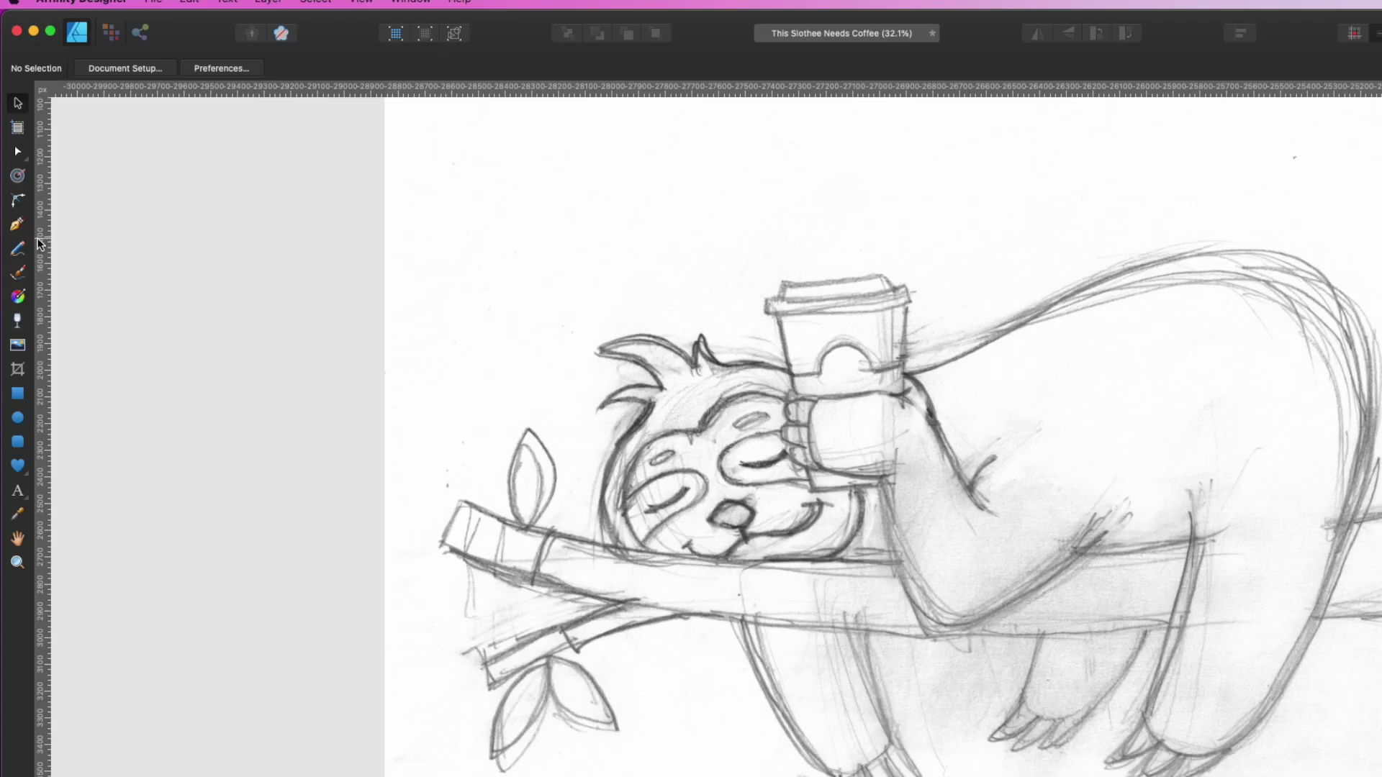
pyautogui.click(18, 159)
pyautogui.click(918, 373)
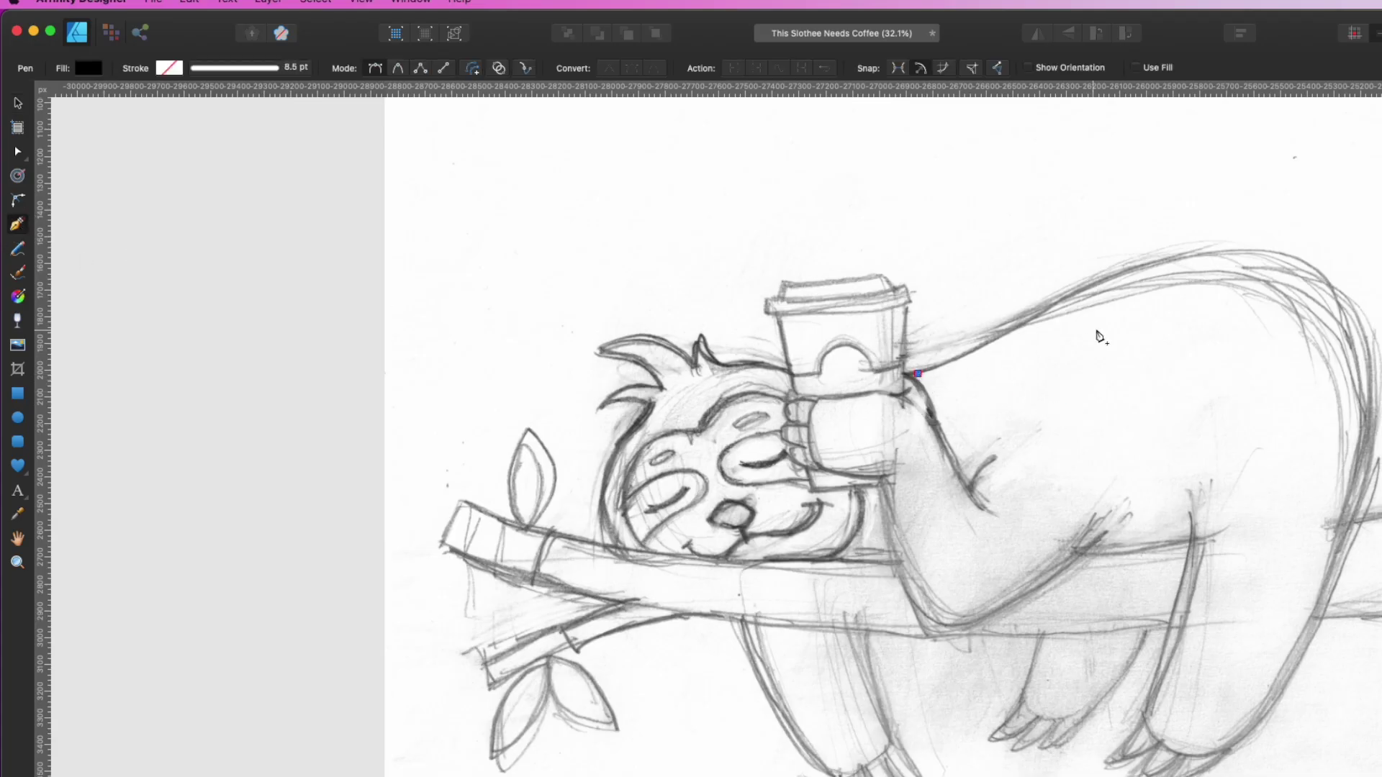
pyautogui.moveTo(1072, 298); pyautogui.dragTo(1134, 268)
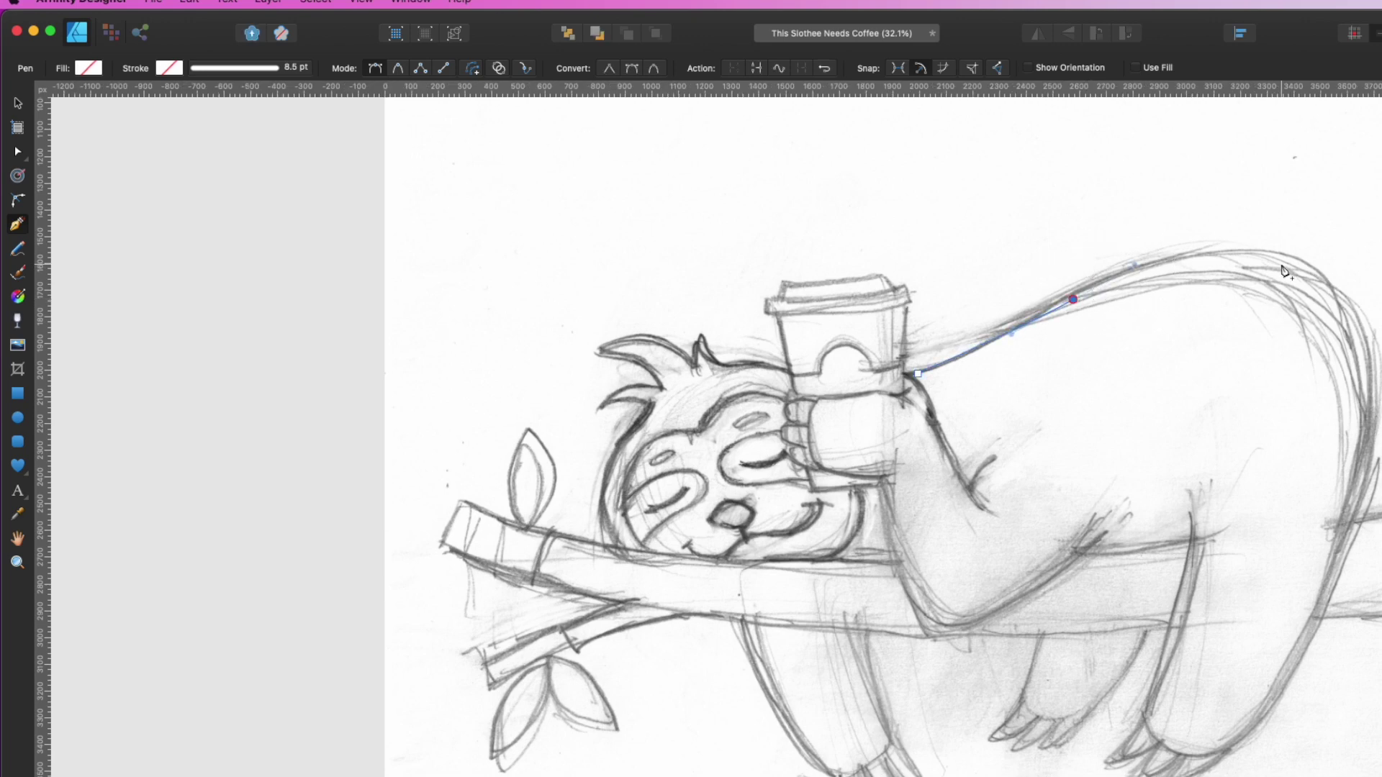
pyautogui.moveTo(1321, 273); pyautogui.dragTo(1381, 315)
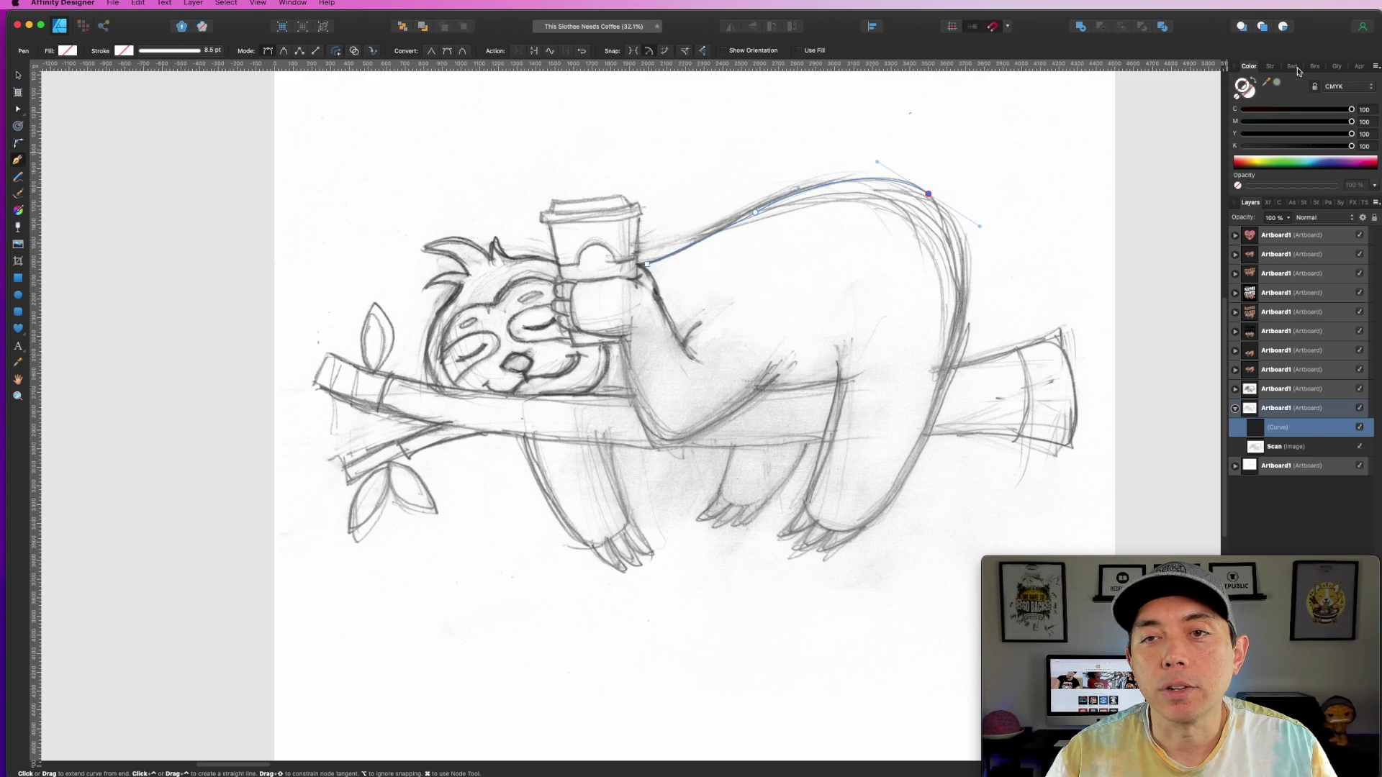
# Step: Give the traced back curve a black stroke with all CMYK values at 100
pyautogui.click(1271, 67)
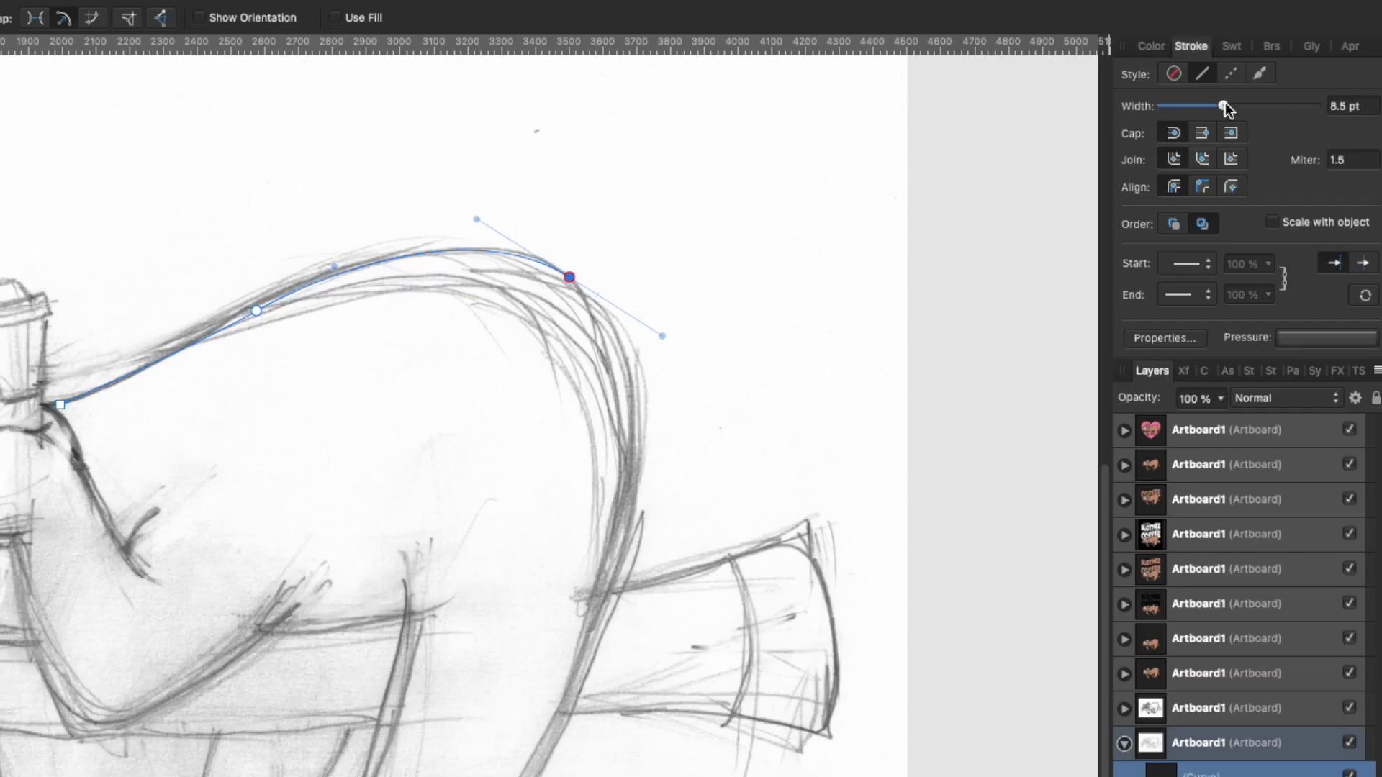
pyautogui.click(1143, 46)
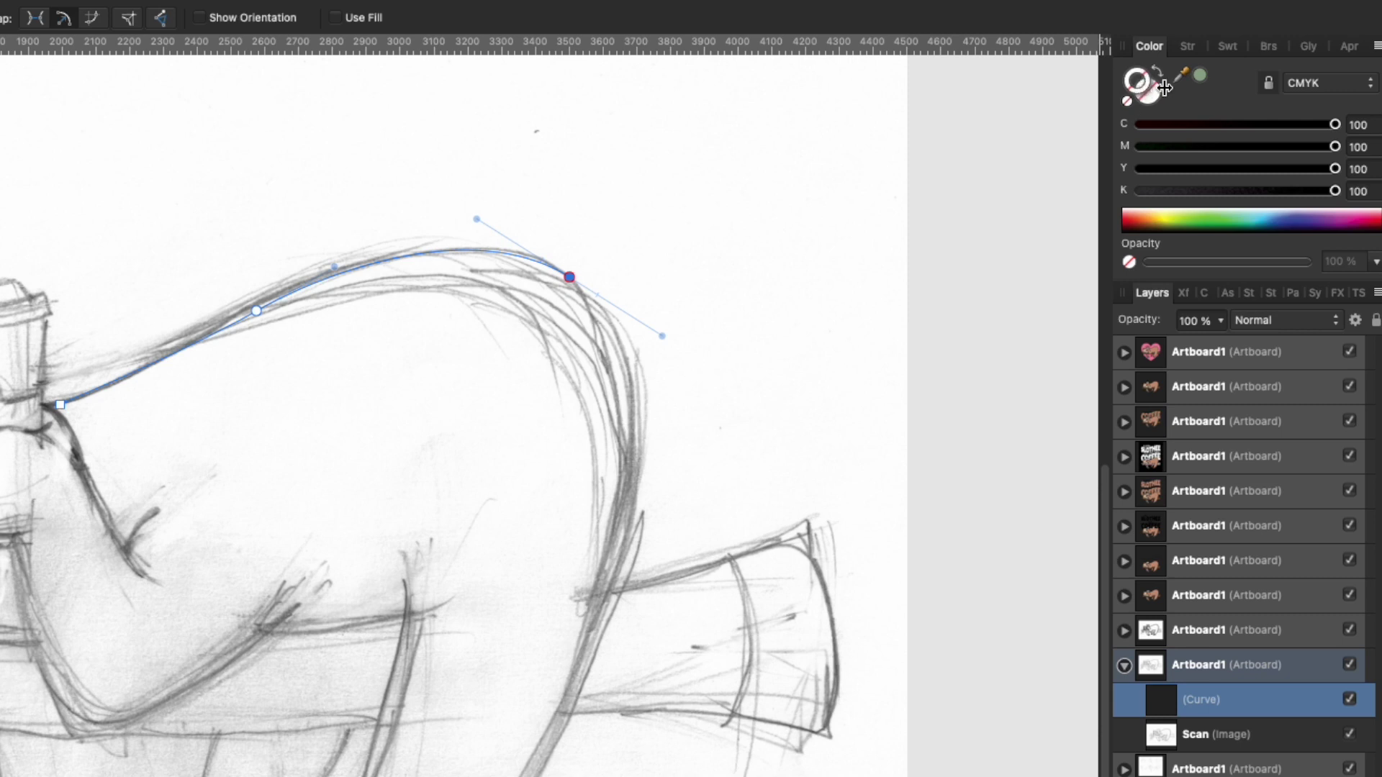
pyautogui.click(1335, 124)
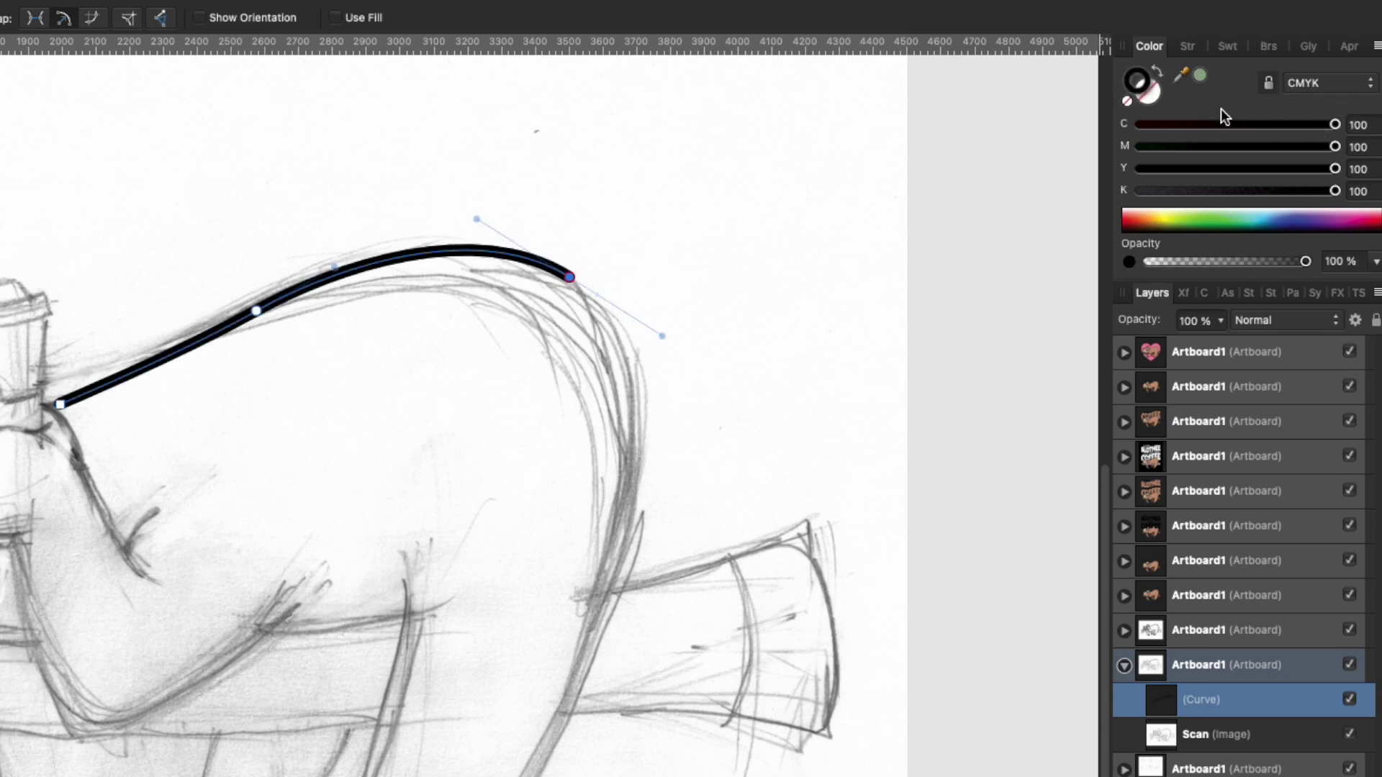
# Step: Try a thicker stroke on the traced back curve and set its width to 8 pt
pyautogui.click(1187, 46)
pyautogui.moveTo(1224, 105)
pyautogui.mouseDown()
pyautogui.moveTo(1262, 102)
pyautogui.moveTo(1190, 102)
pyautogui.moveTo(1232, 102)
pyautogui.mouseUp()
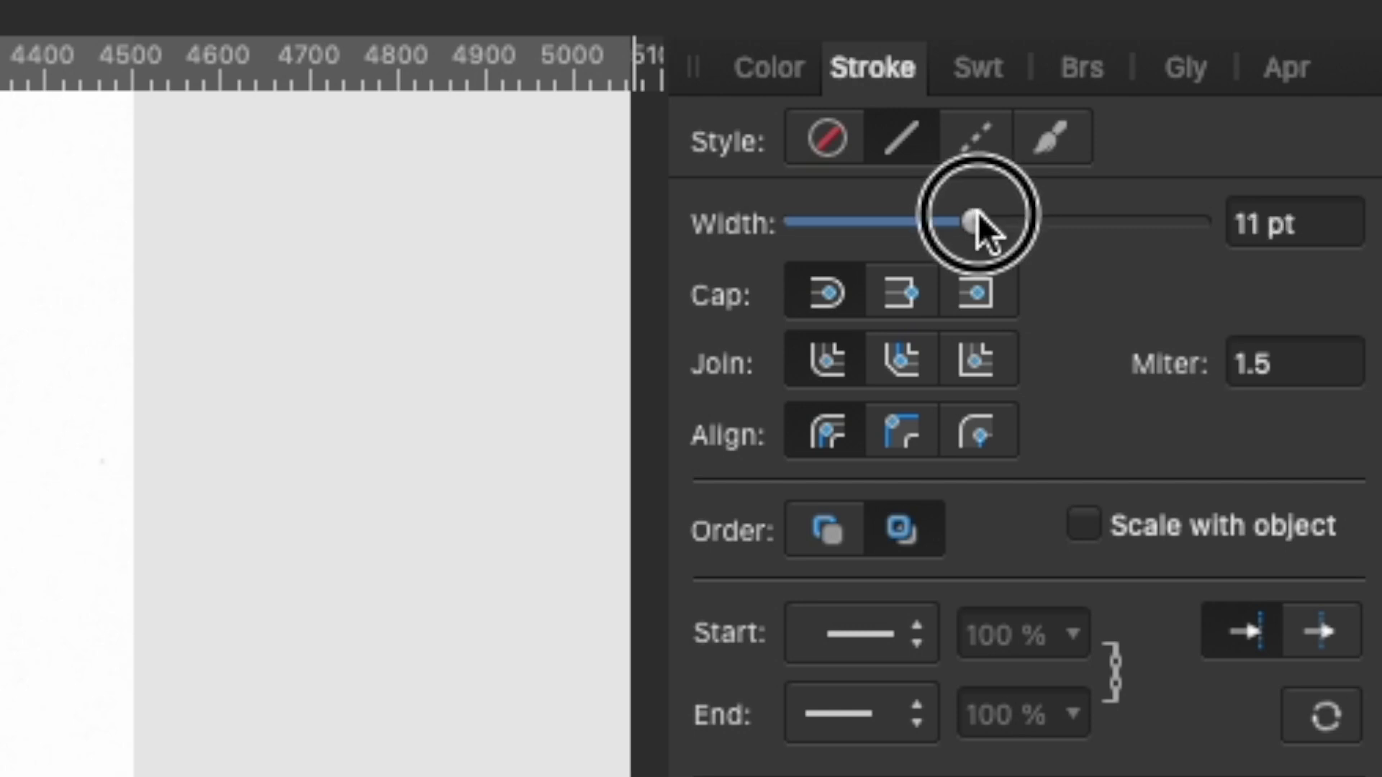
pyautogui.moveTo(979, 223); pyautogui.dragTo(951, 220)
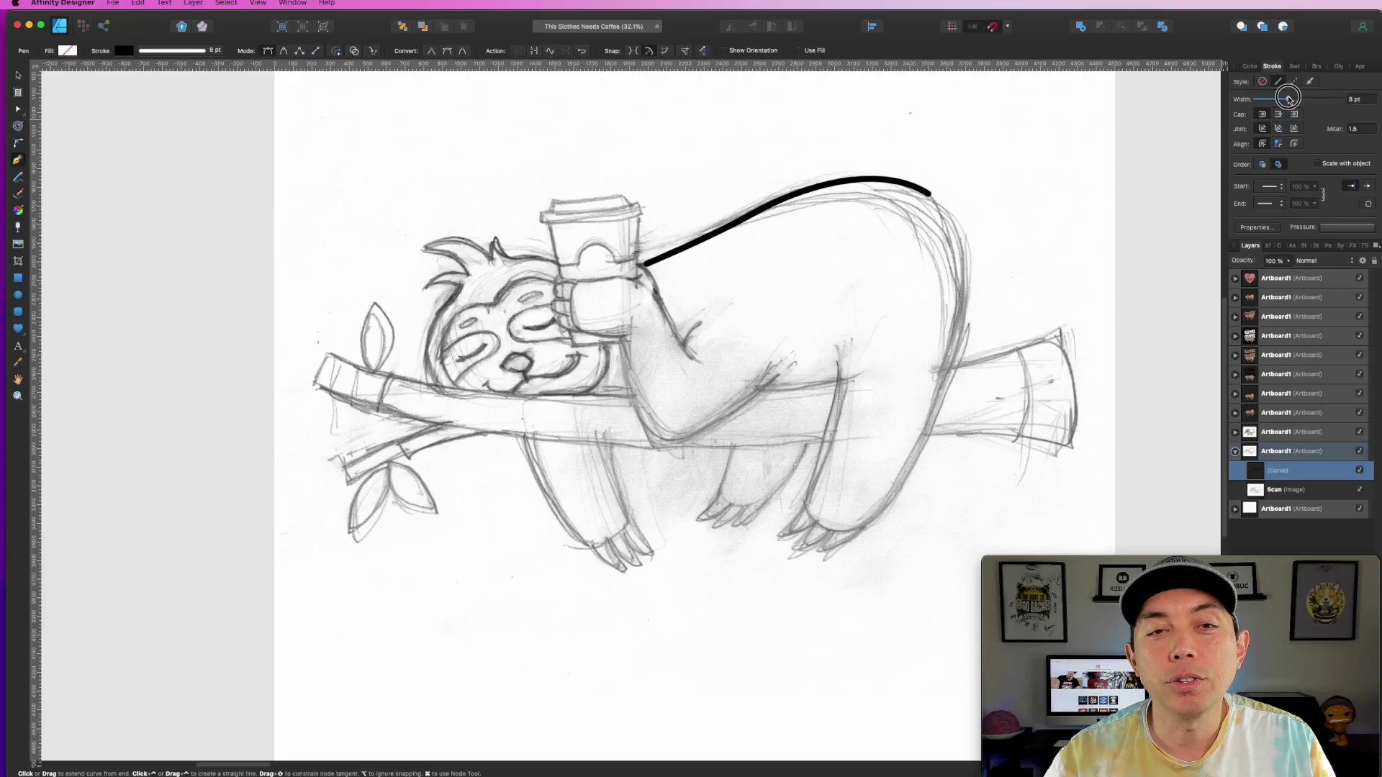
# Step: Increase the stroke width of the traced back curve to 11 pt
pyautogui.moveTo(1289, 98); pyautogui.dragTo(1288, 99)
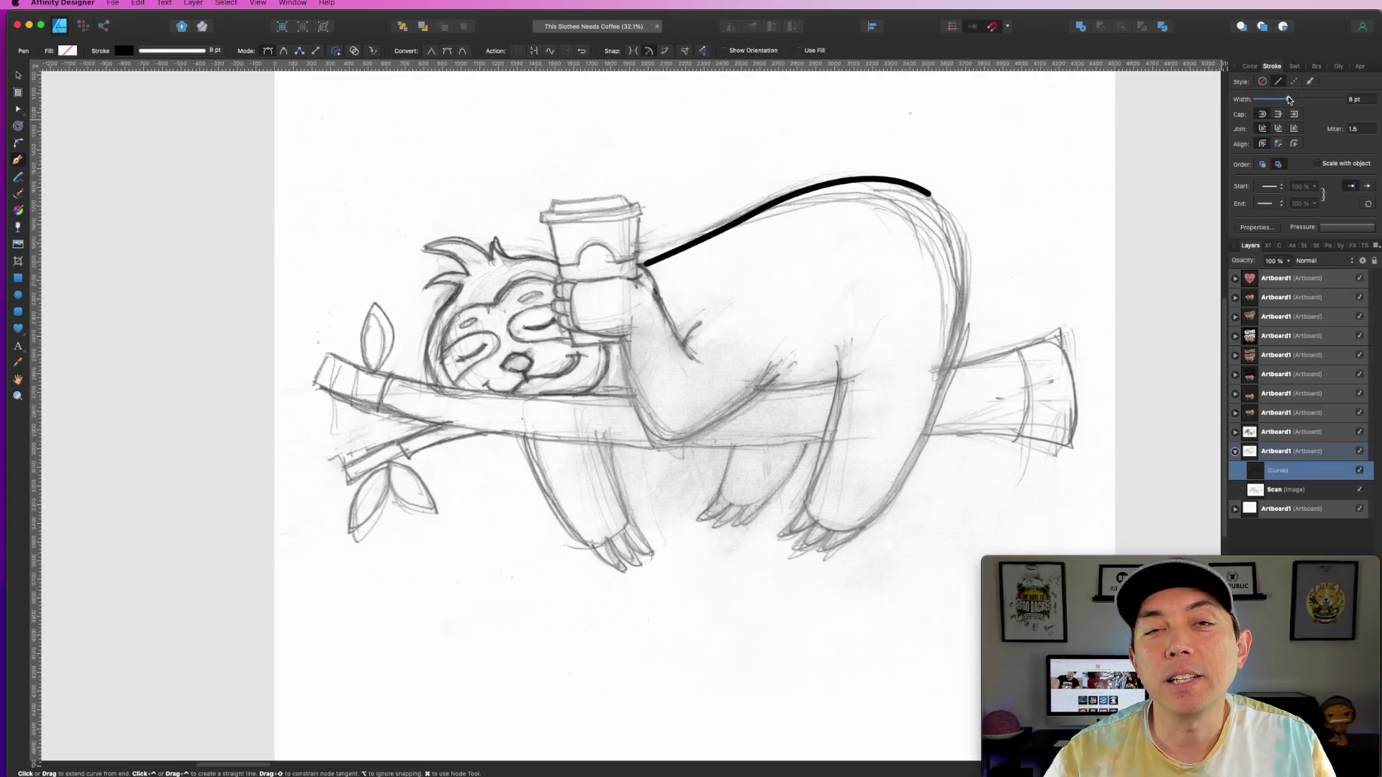
pyautogui.moveTo(1289, 100)
pyautogui.mouseDown()
pyautogui.moveTo(1278, 98)
pyautogui.moveTo(1294, 98)
pyautogui.mouseUp()
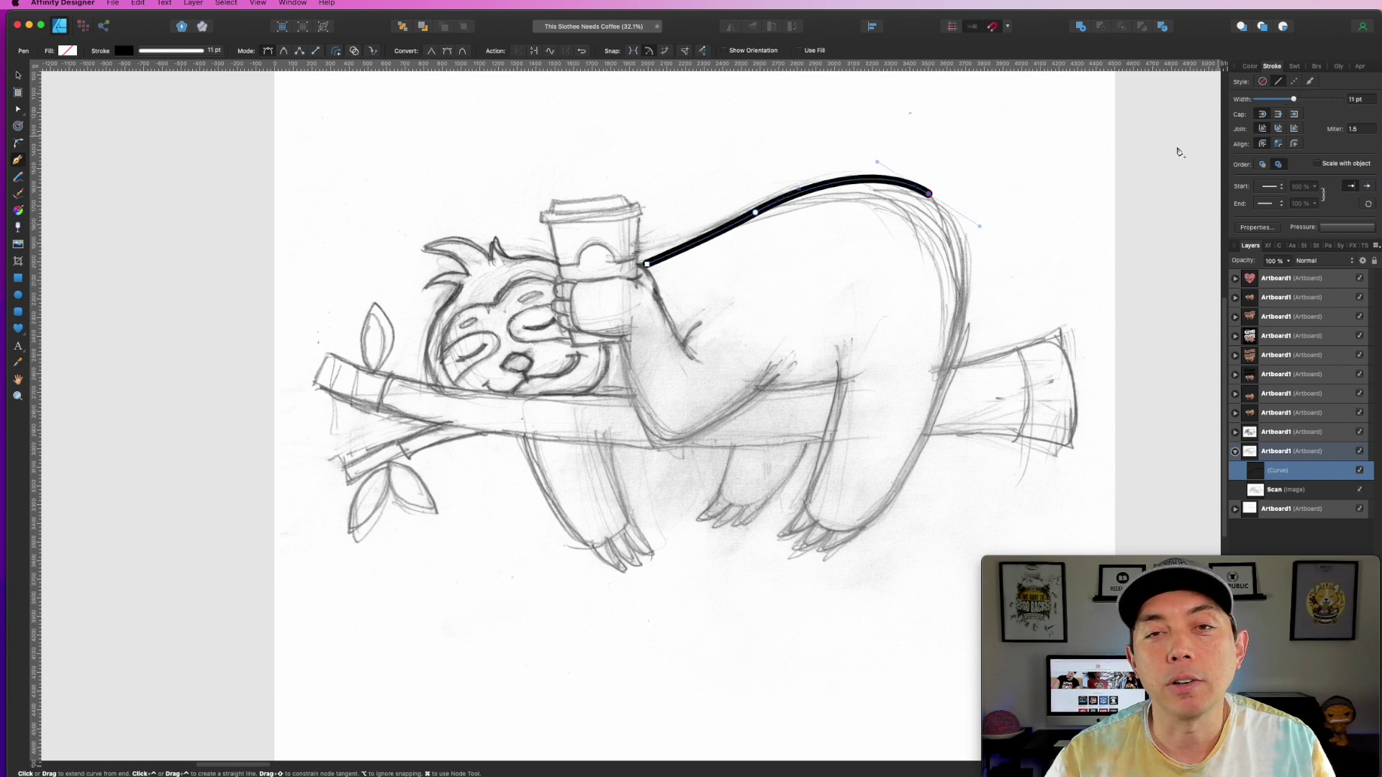
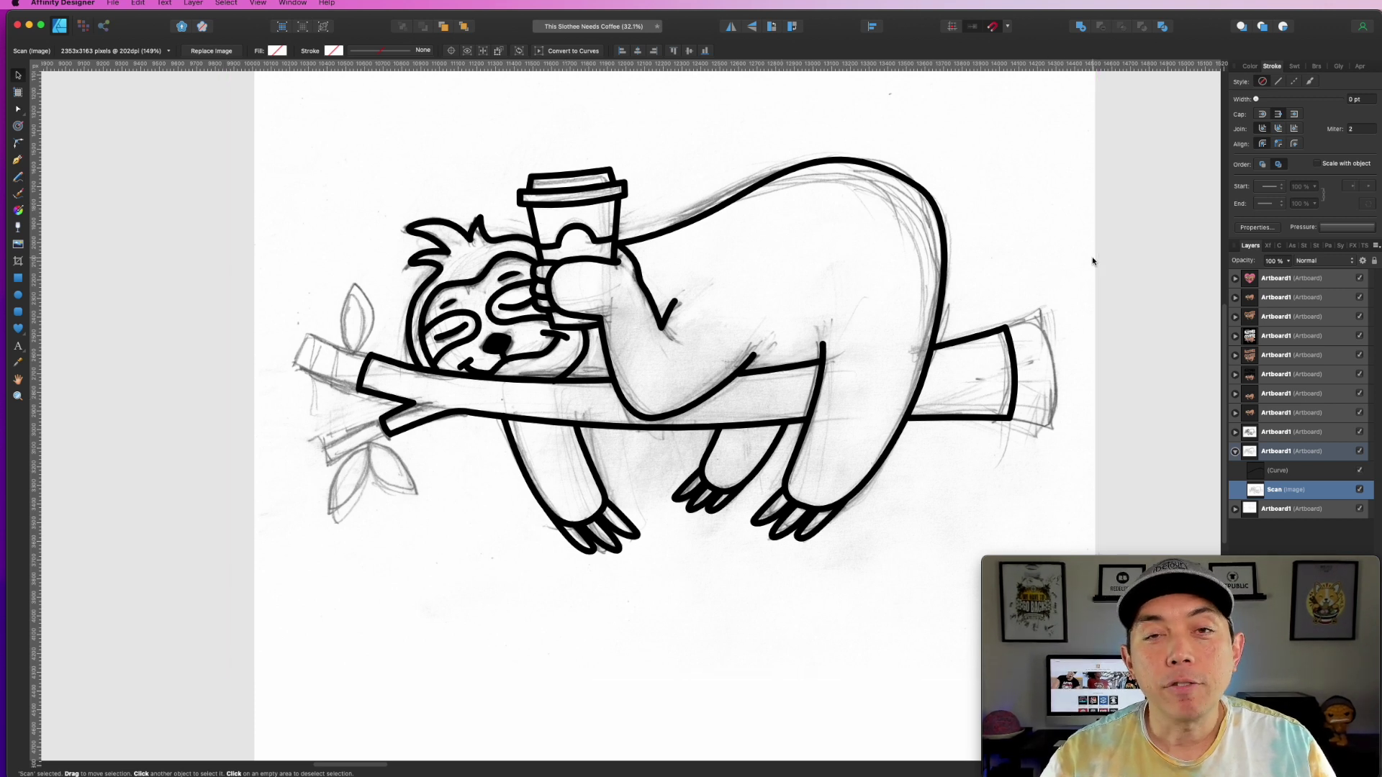
# Step: Try moving the black body outline away from the brown body fill on the coloured sloth artboard, and undo the move
pyautogui.press('space')
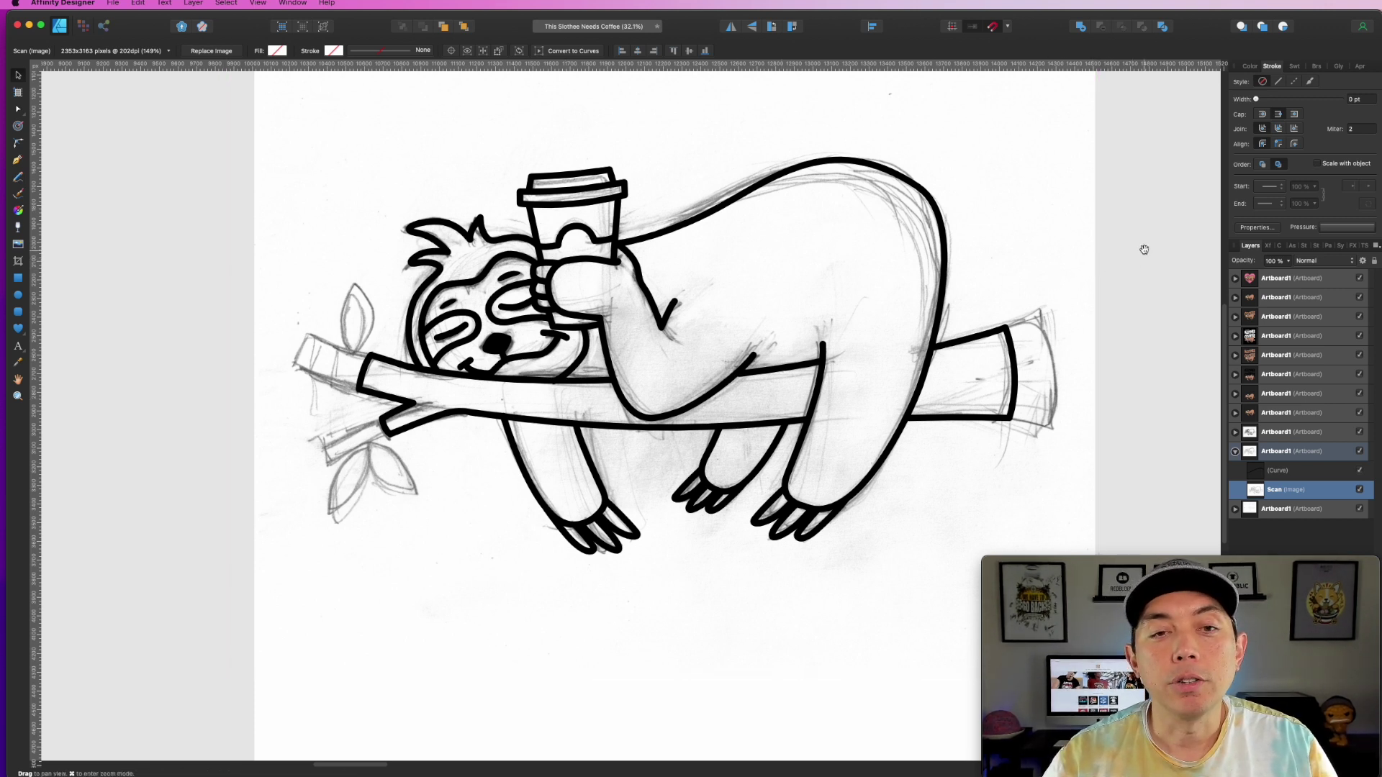
pyautogui.hscroll(15, 1145, 240)
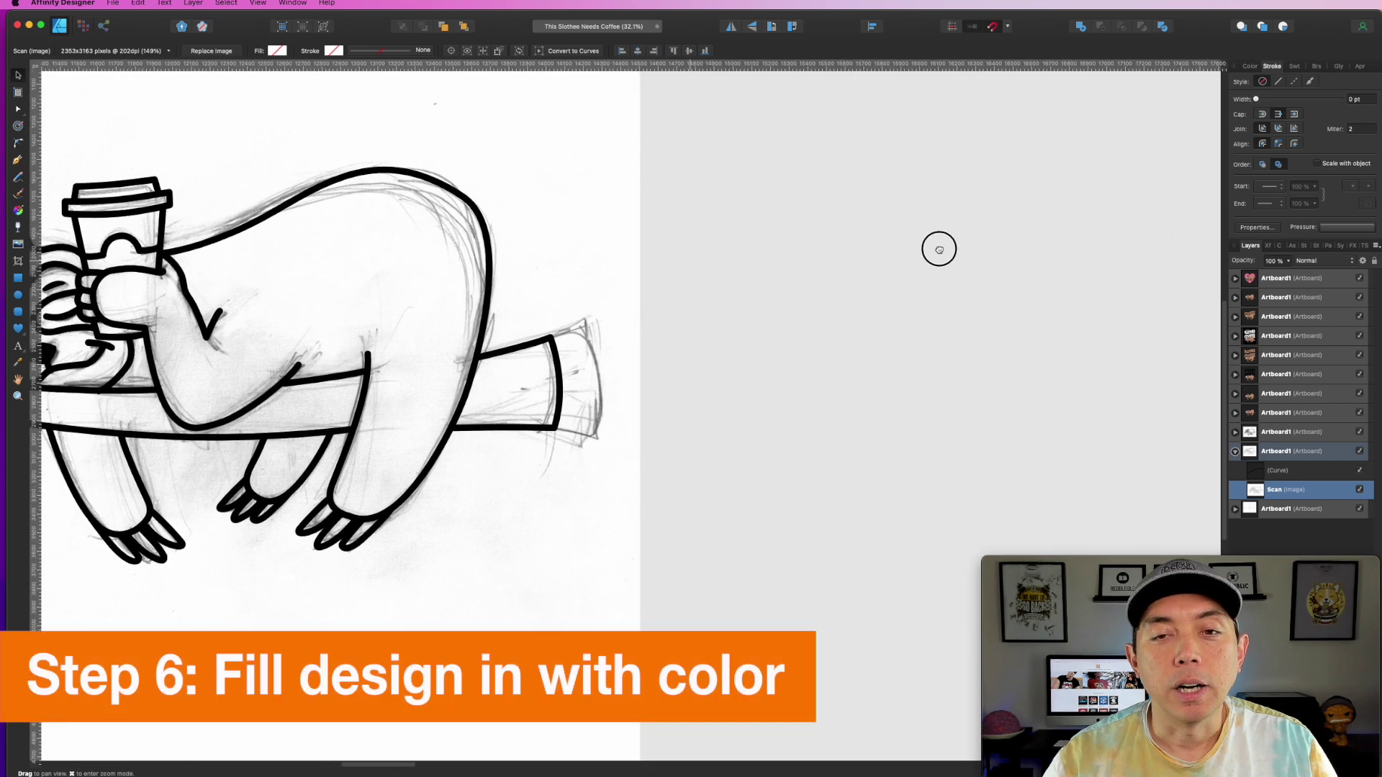
pyautogui.hscroll(5, 887, 265)
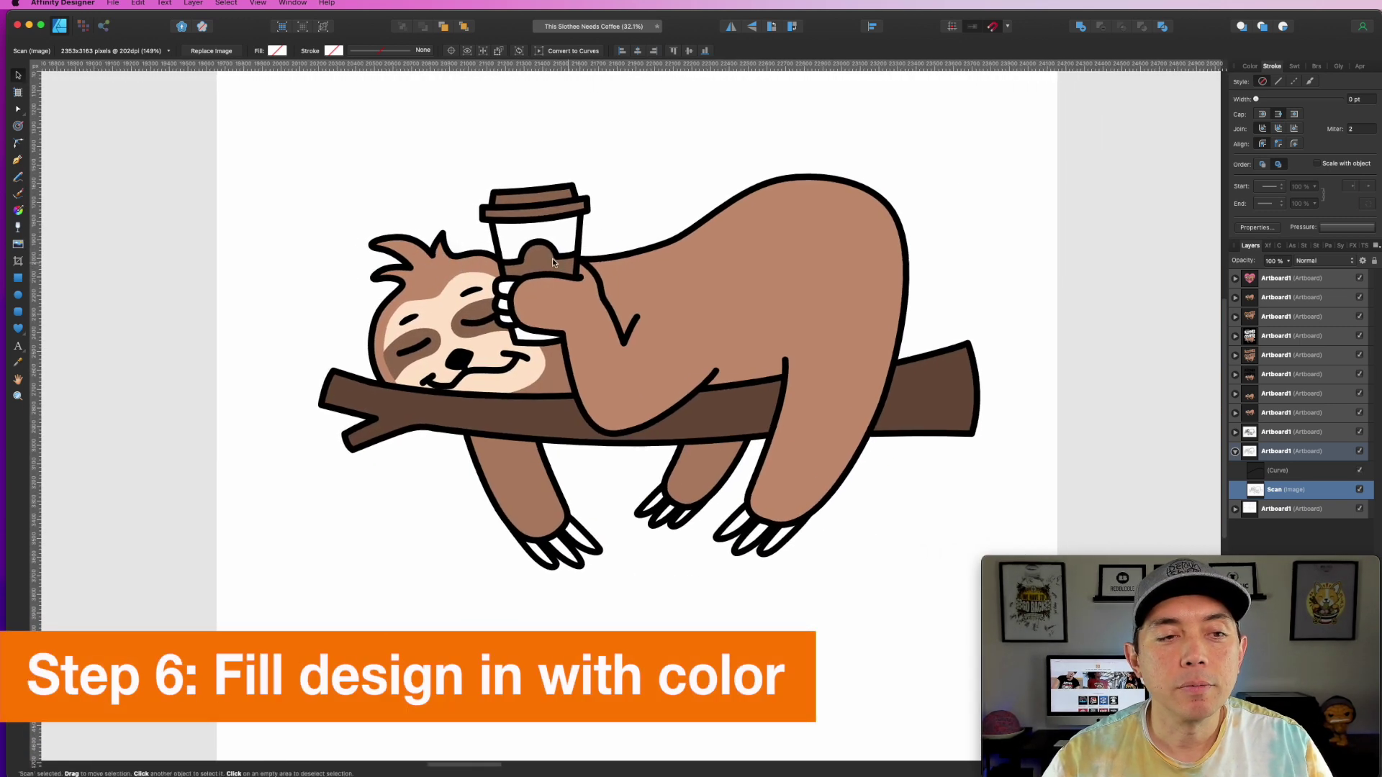
pyautogui.click(767, 184)
pyautogui.moveTo(767, 184); pyautogui.dragTo(913, 164)
pyautogui.click(852, 288)
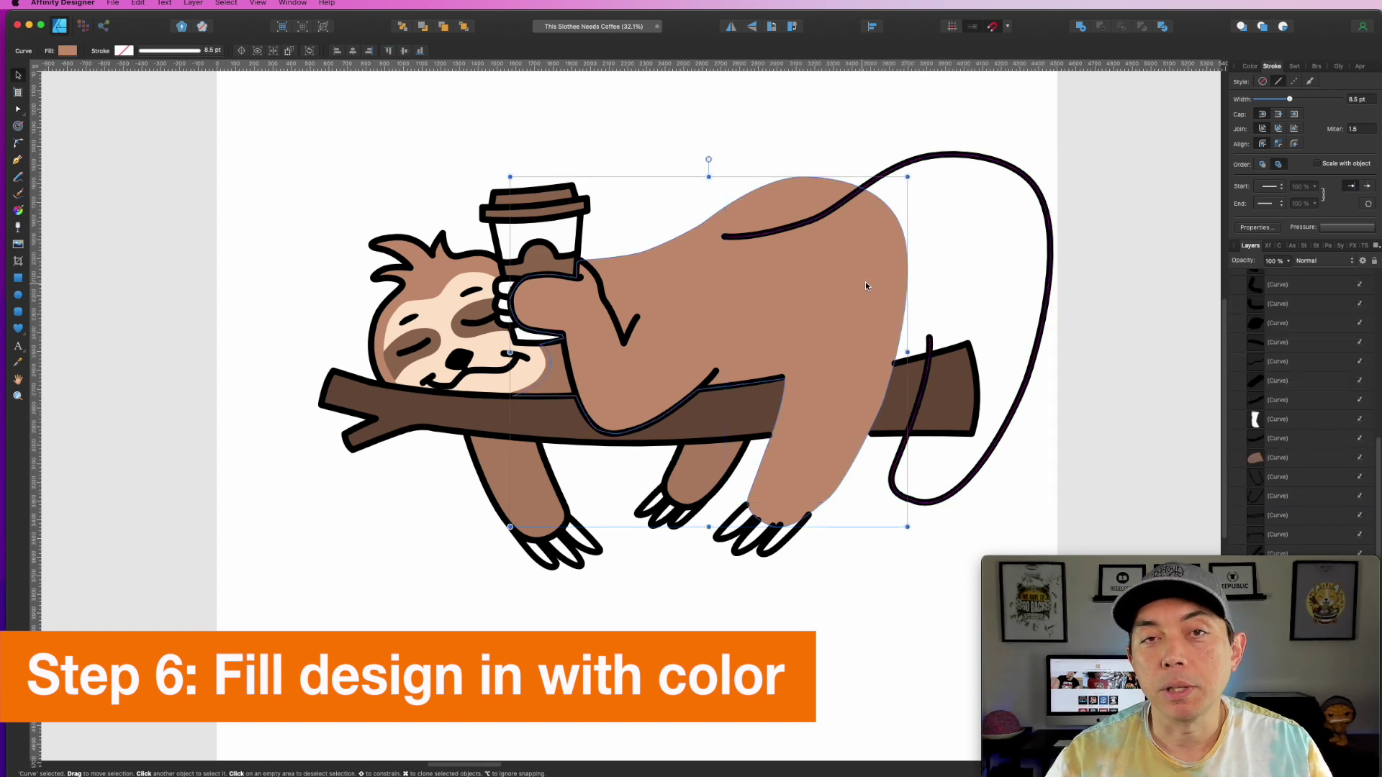
pyautogui.press('super+z')
pyautogui.press('super+z')
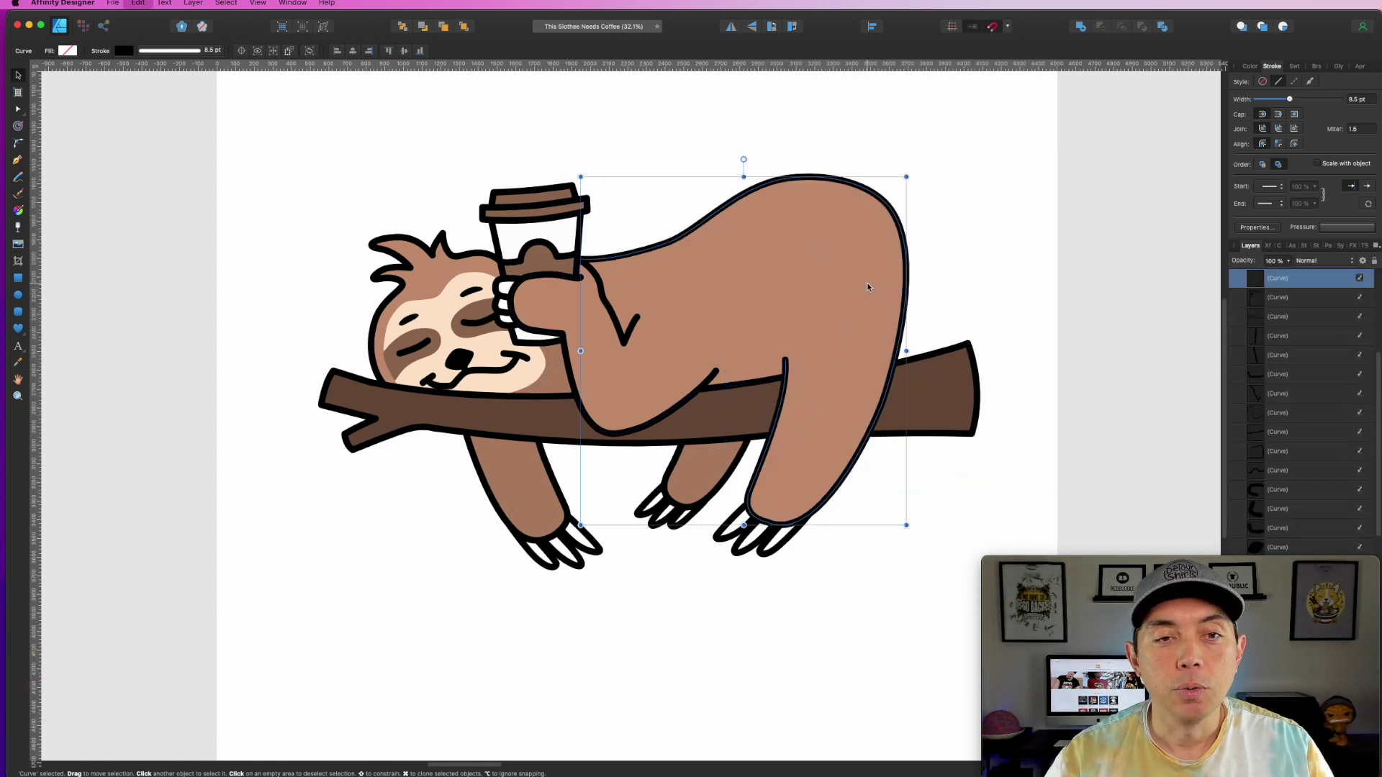
pyautogui.click(992, 207)
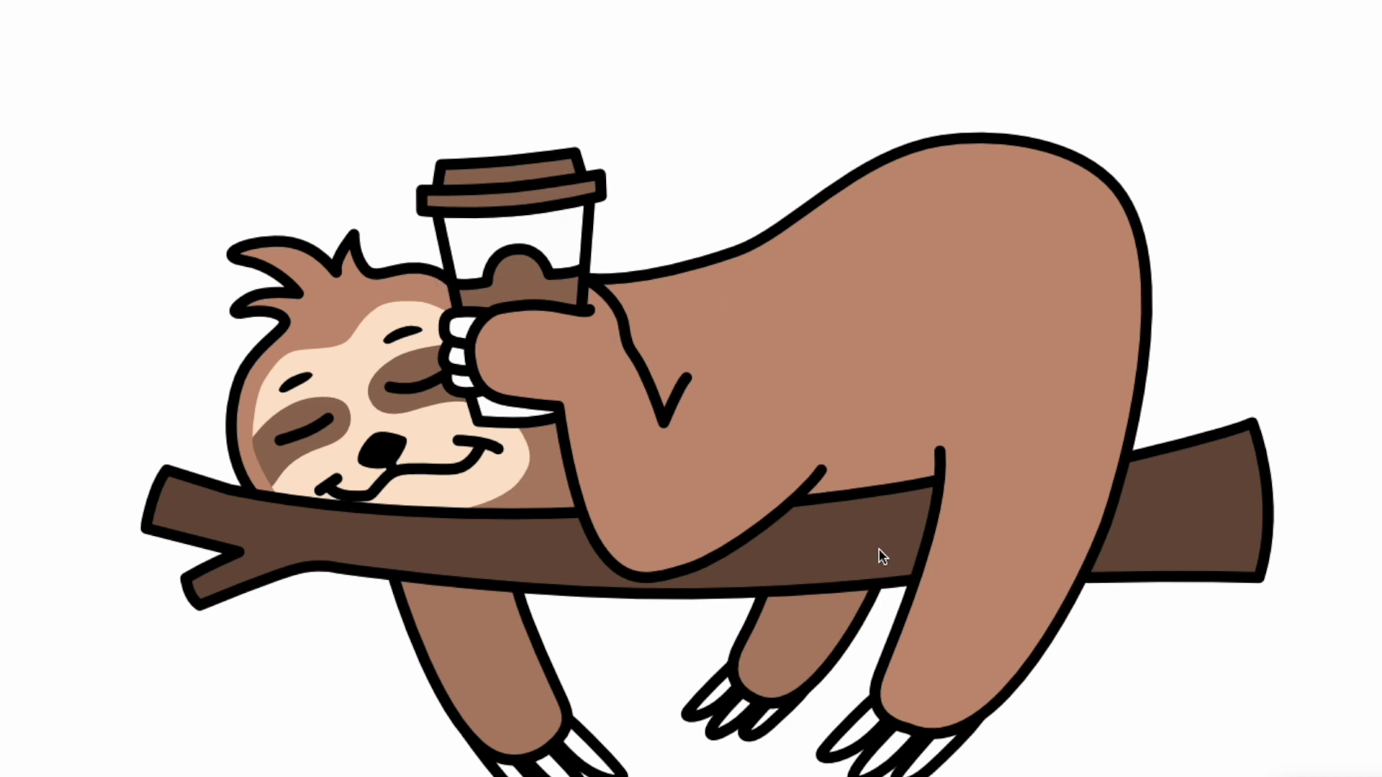
# Step: Recolour the branch under the sloth green with CMYK values of about 80, 7, 63 and 0
pyautogui.click(1237, 432)
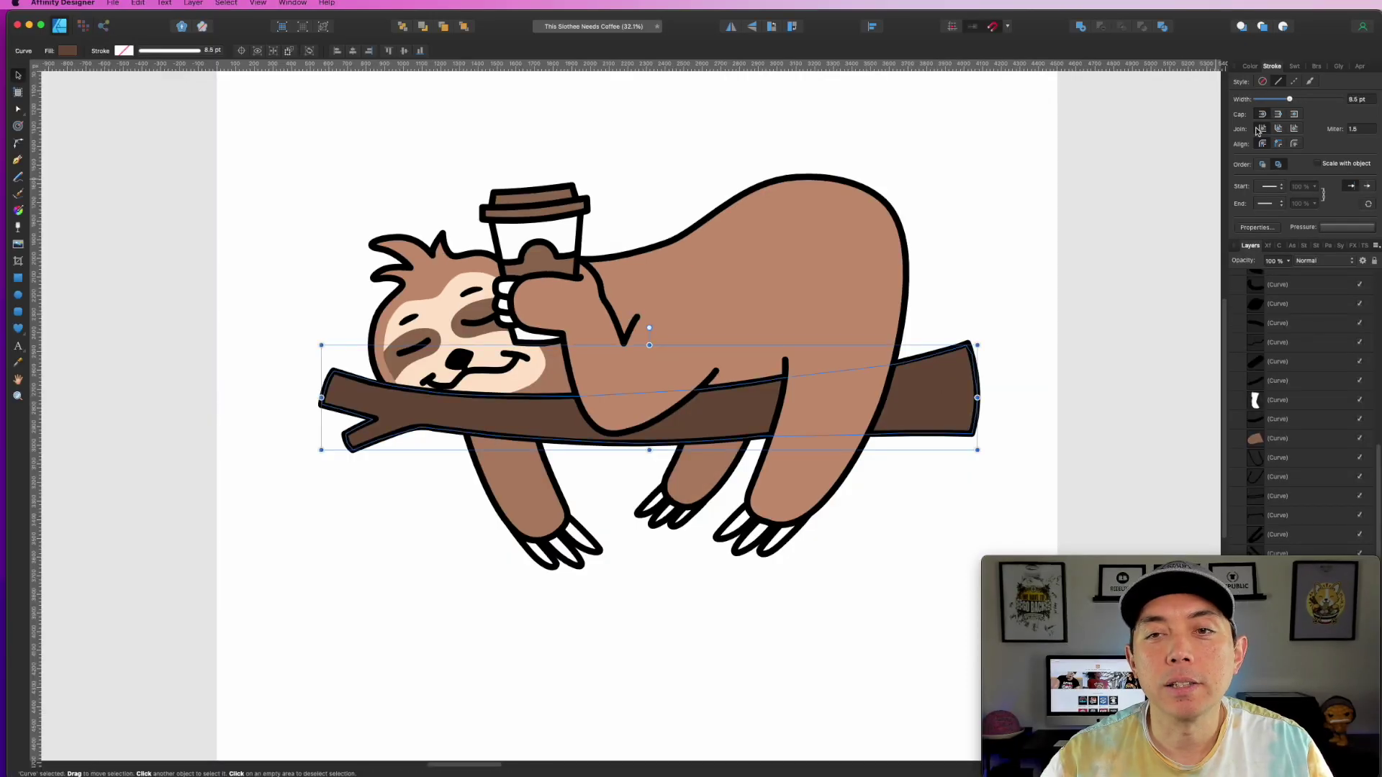
pyautogui.click(1252, 67)
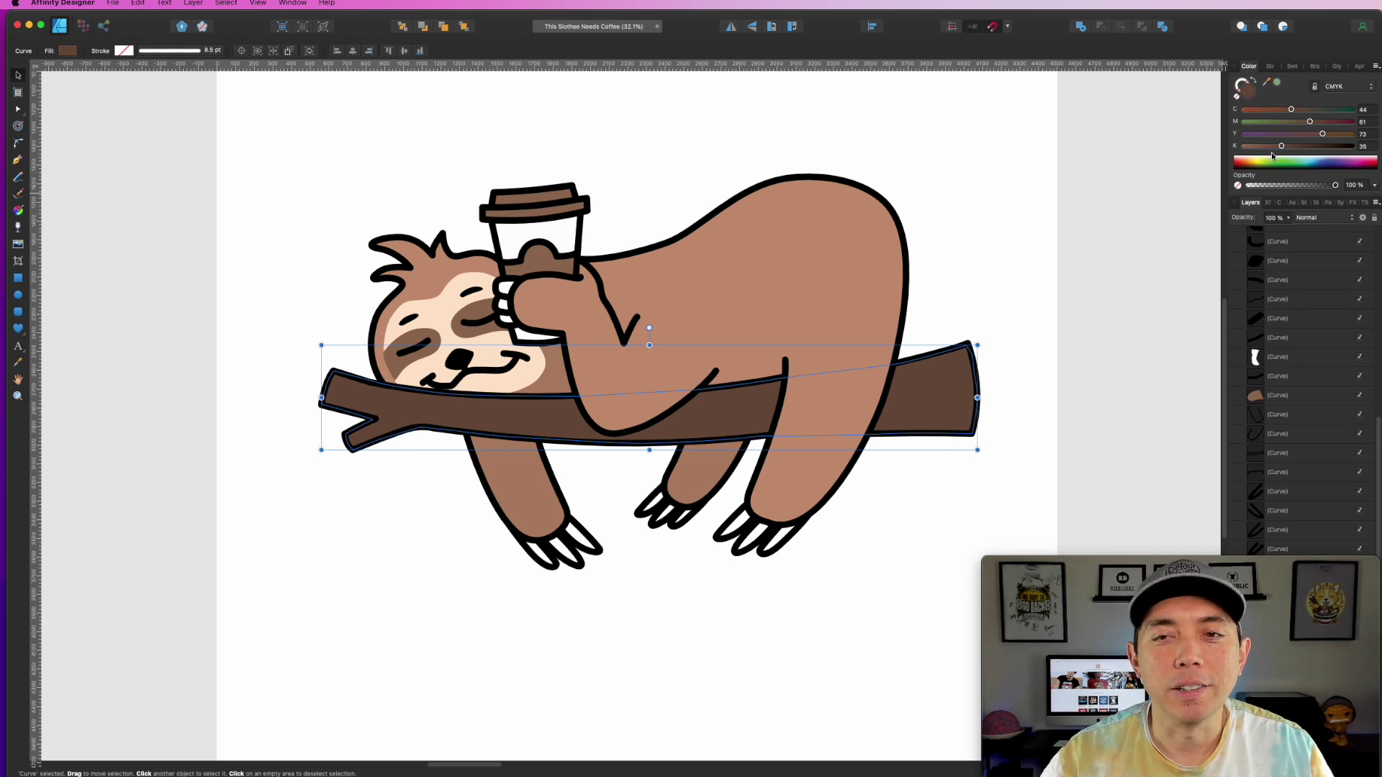
pyautogui.moveTo(1282, 148); pyautogui.dragTo(1181, 139)
pyautogui.moveTo(1322, 133); pyautogui.dragTo(1197, 129)
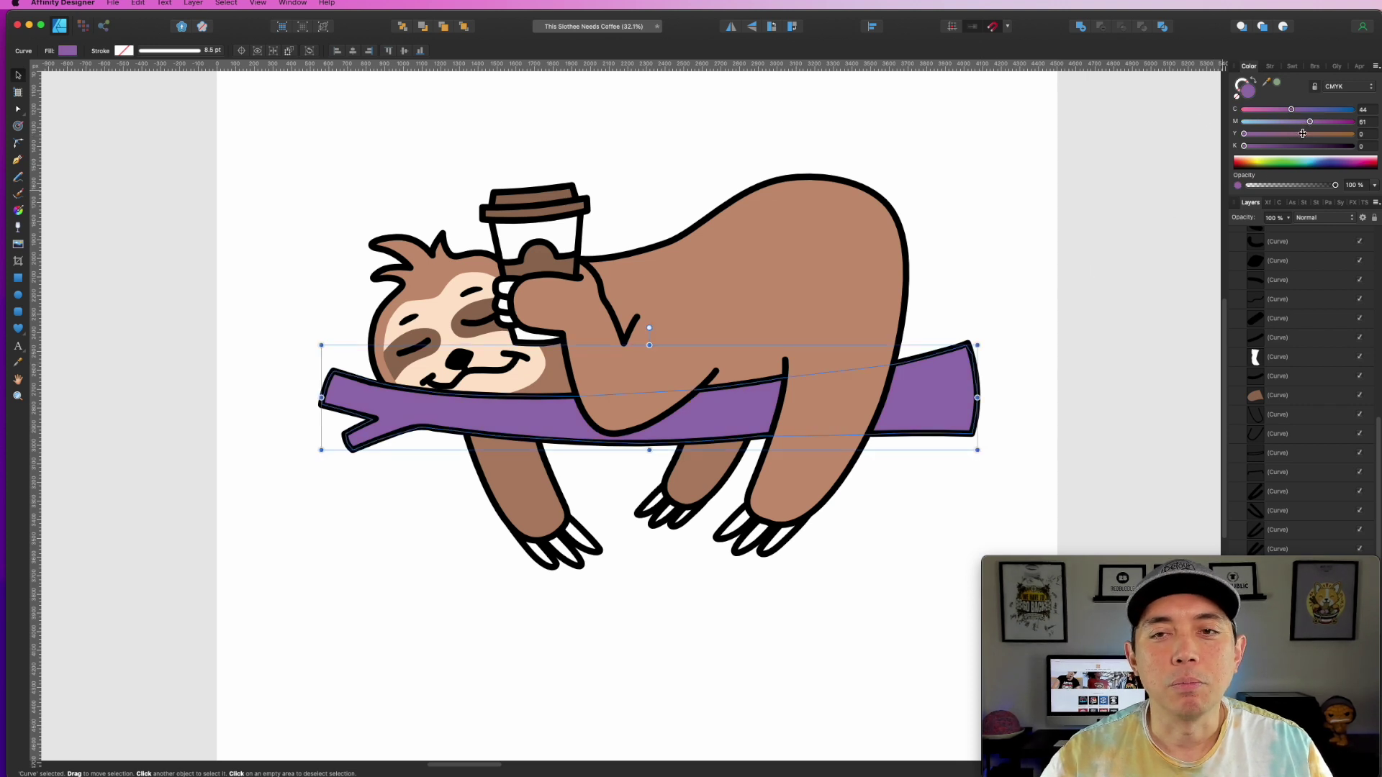
pyautogui.moveTo(1308, 122)
pyautogui.mouseDown()
pyautogui.moveTo(1265, 122)
pyautogui.moveTo(1330, 106)
pyautogui.mouseUp()
pyautogui.moveTo(1244, 134)
pyautogui.mouseDown()
pyautogui.moveTo(1323, 134)
pyautogui.moveTo(1251, 122)
pyautogui.mouseUp()
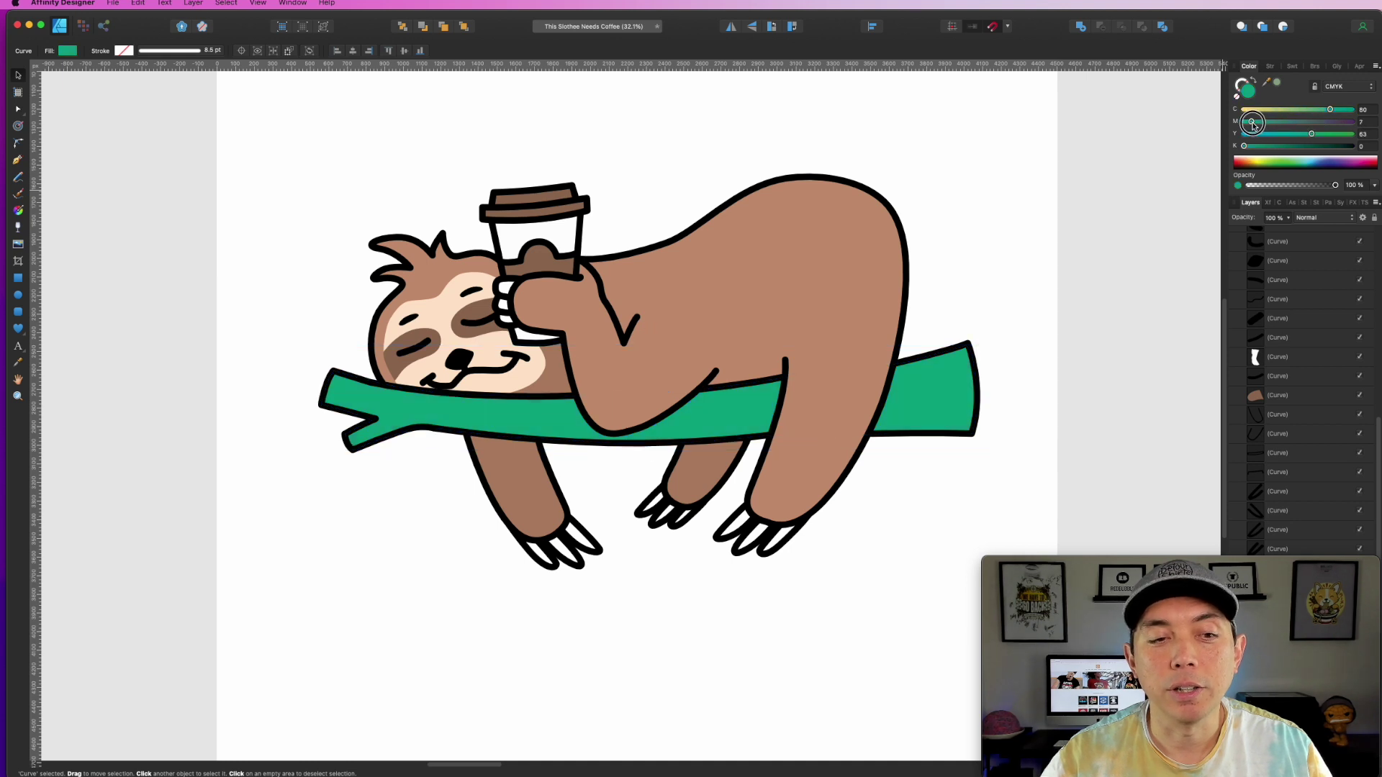
pyautogui.click(1010, 269)
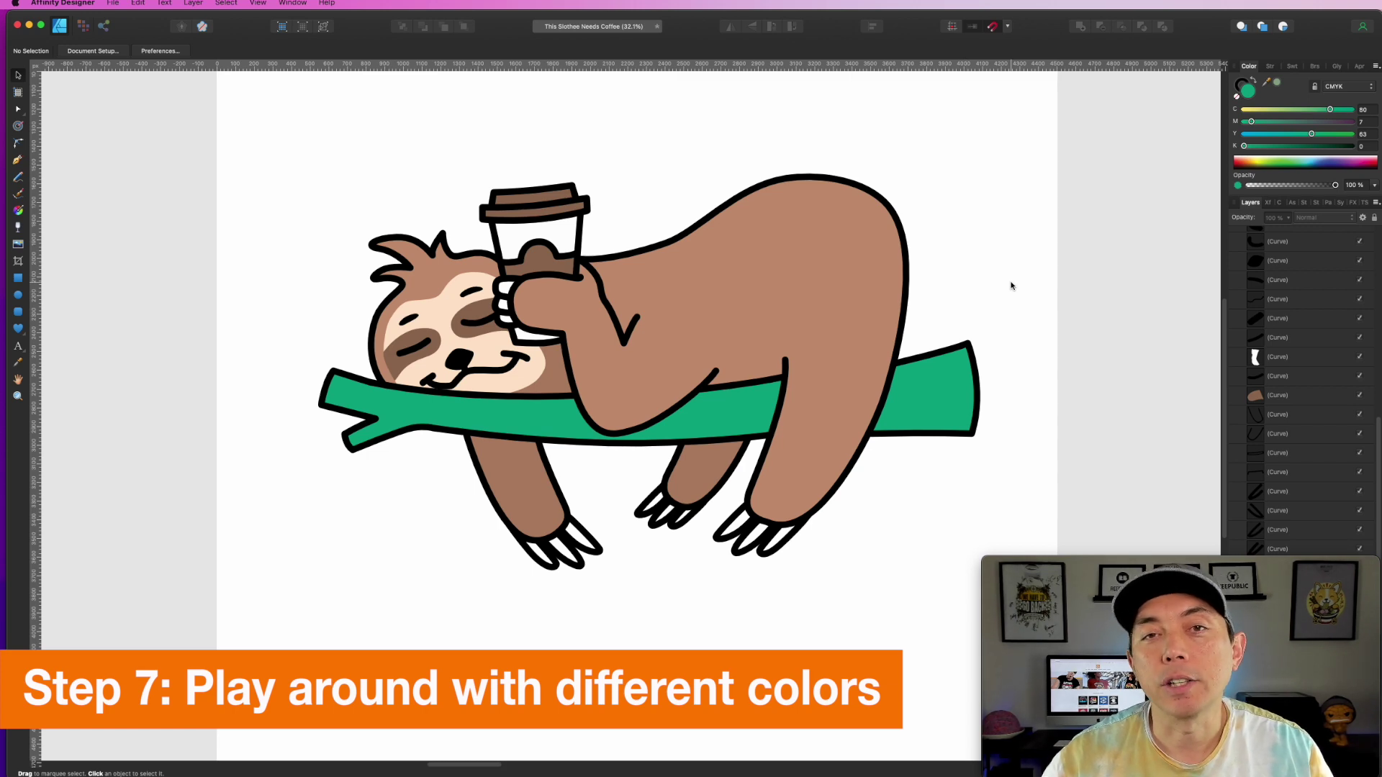
# Step: Examine the whole artboard that has the wavy guide curve above the coloured sloth
pyautogui.press('space')
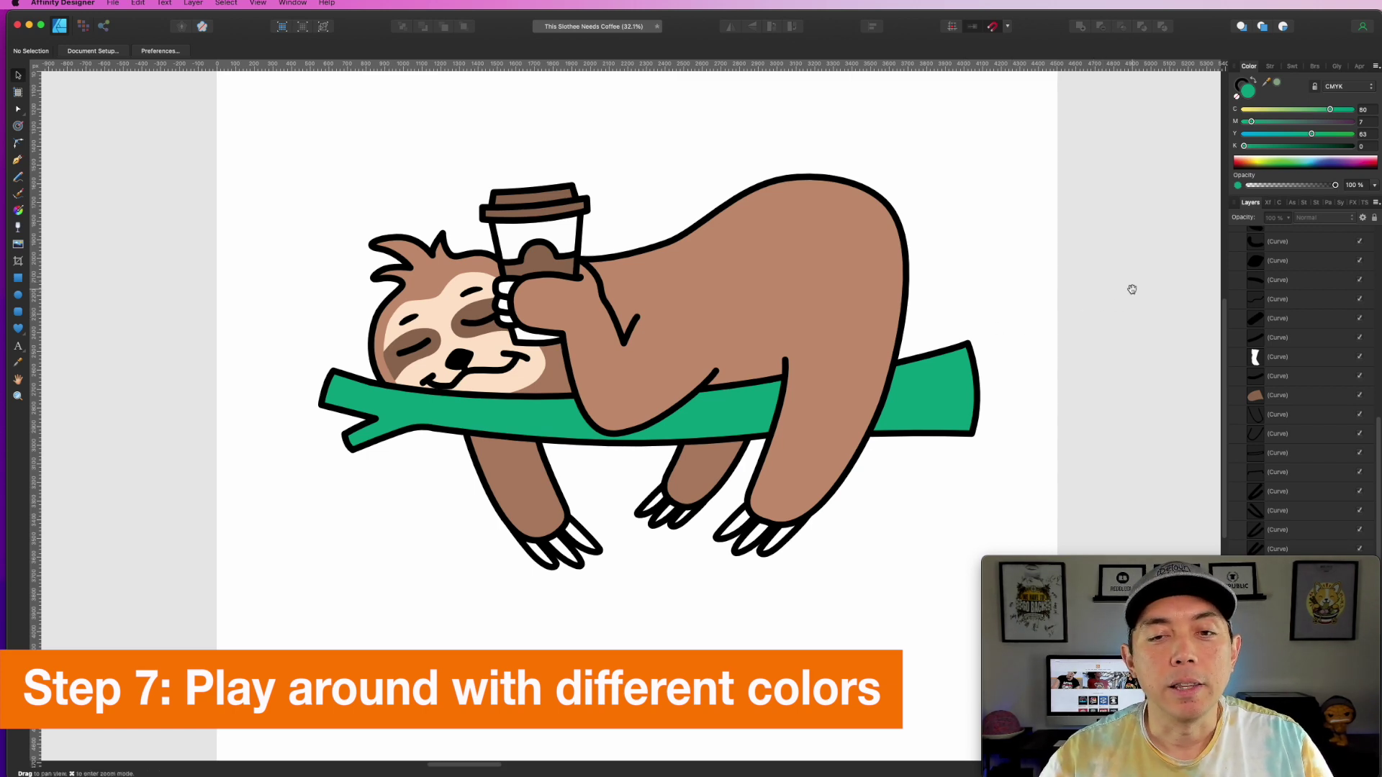
pyautogui.moveTo(1130, 287); pyautogui.dragTo(1108, 291)
pyautogui.hscroll(15, 1107, 291)
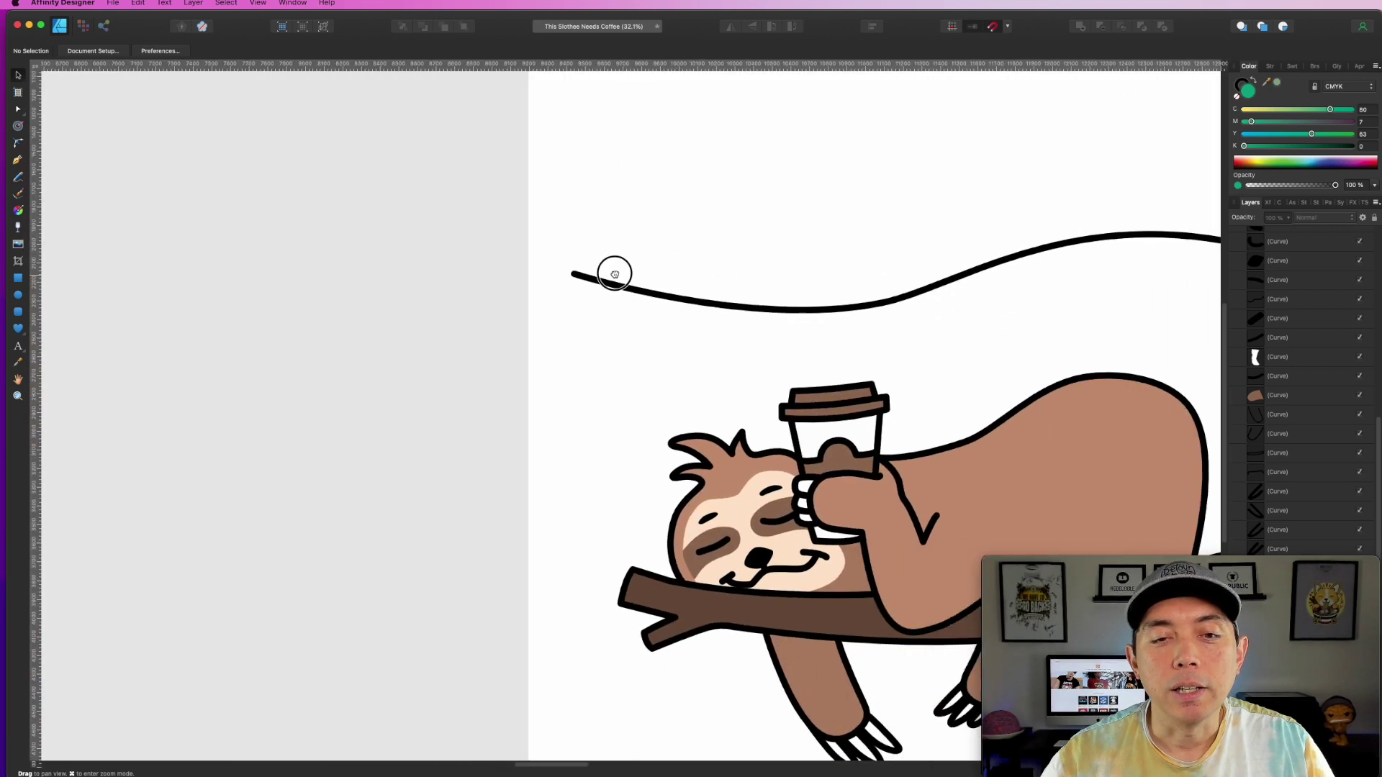
pyautogui.moveTo(615, 274); pyautogui.dragTo(453, 228)
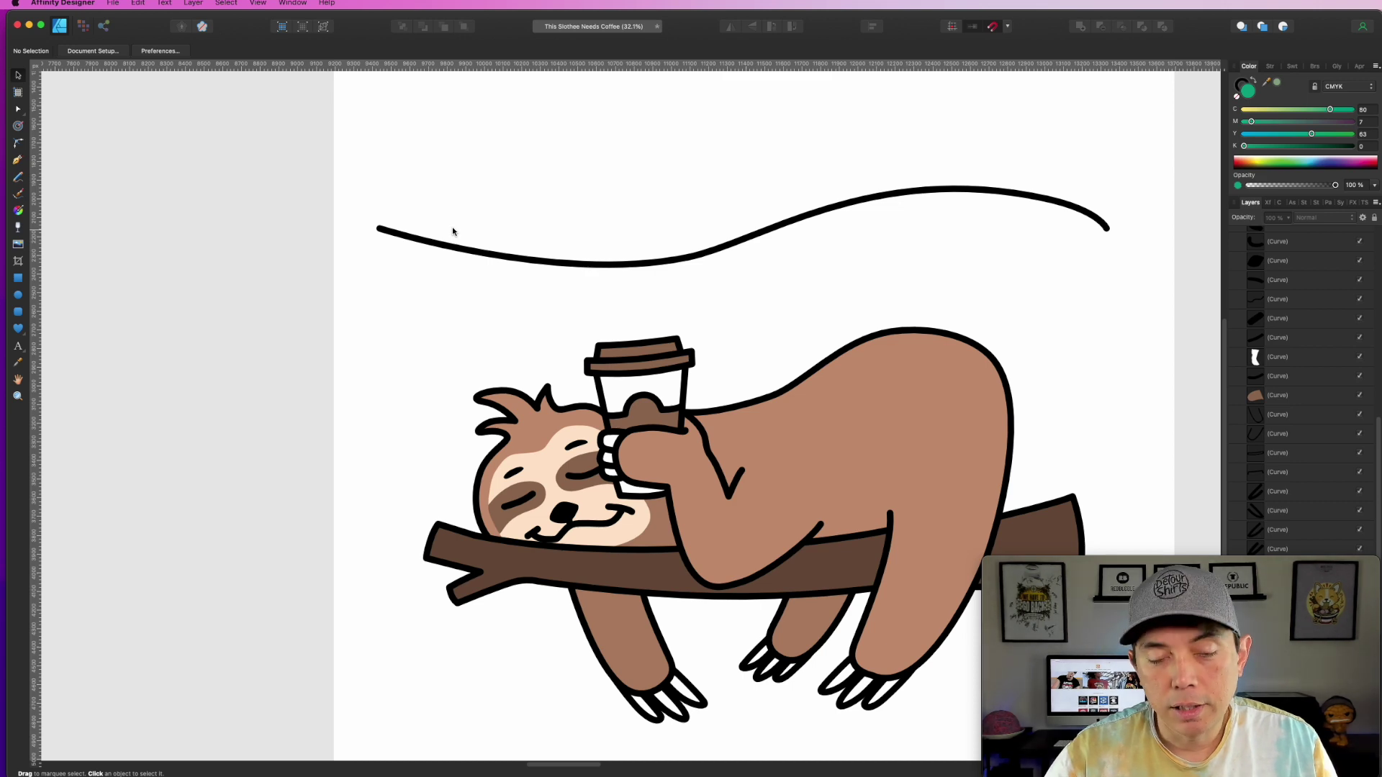
pyautogui.press('super+minus')
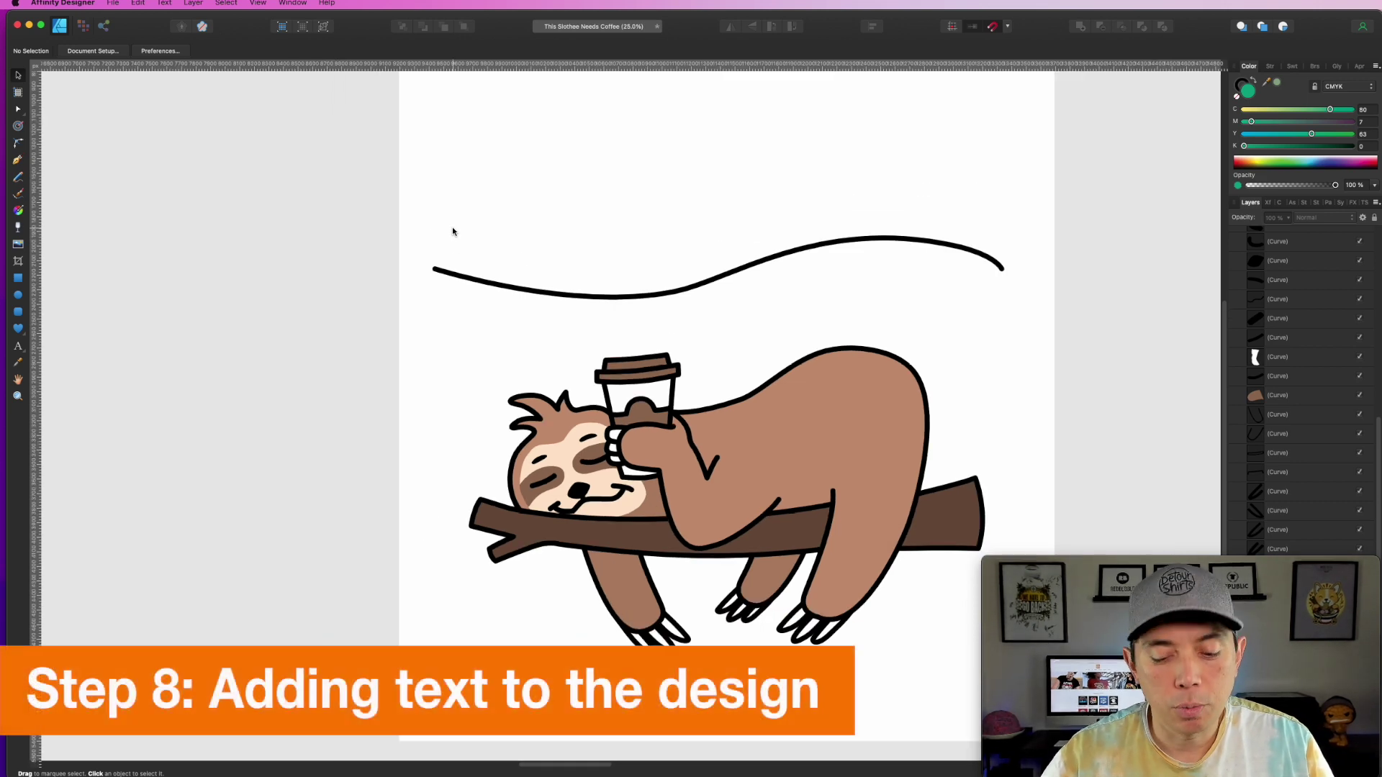
pyautogui.press('super+minus')
pyautogui.moveTo(549, 185); pyautogui.dragTo(511, 226)
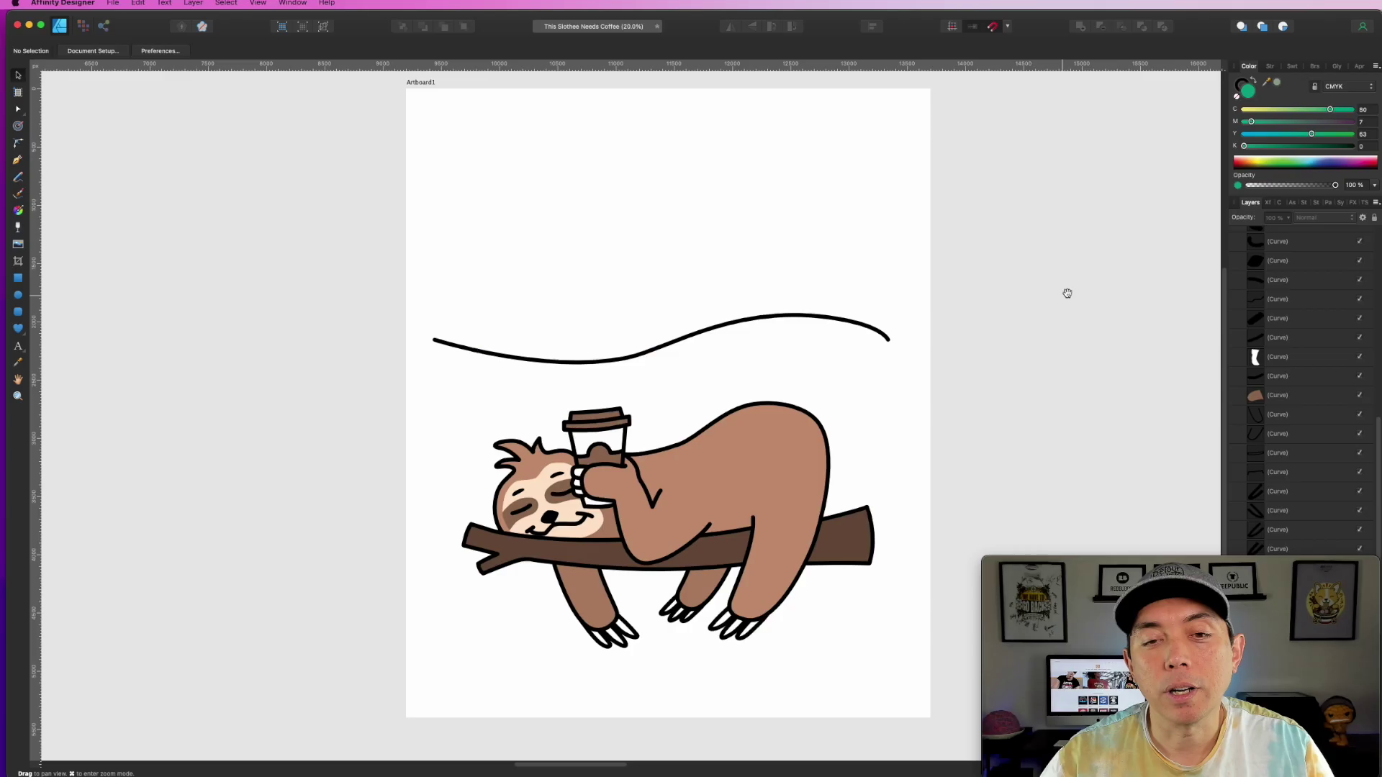
# Step: Check the fonts used for the words COFFEE and This on the artboard with the slogan
pyautogui.hscroll(15, 672, 290)
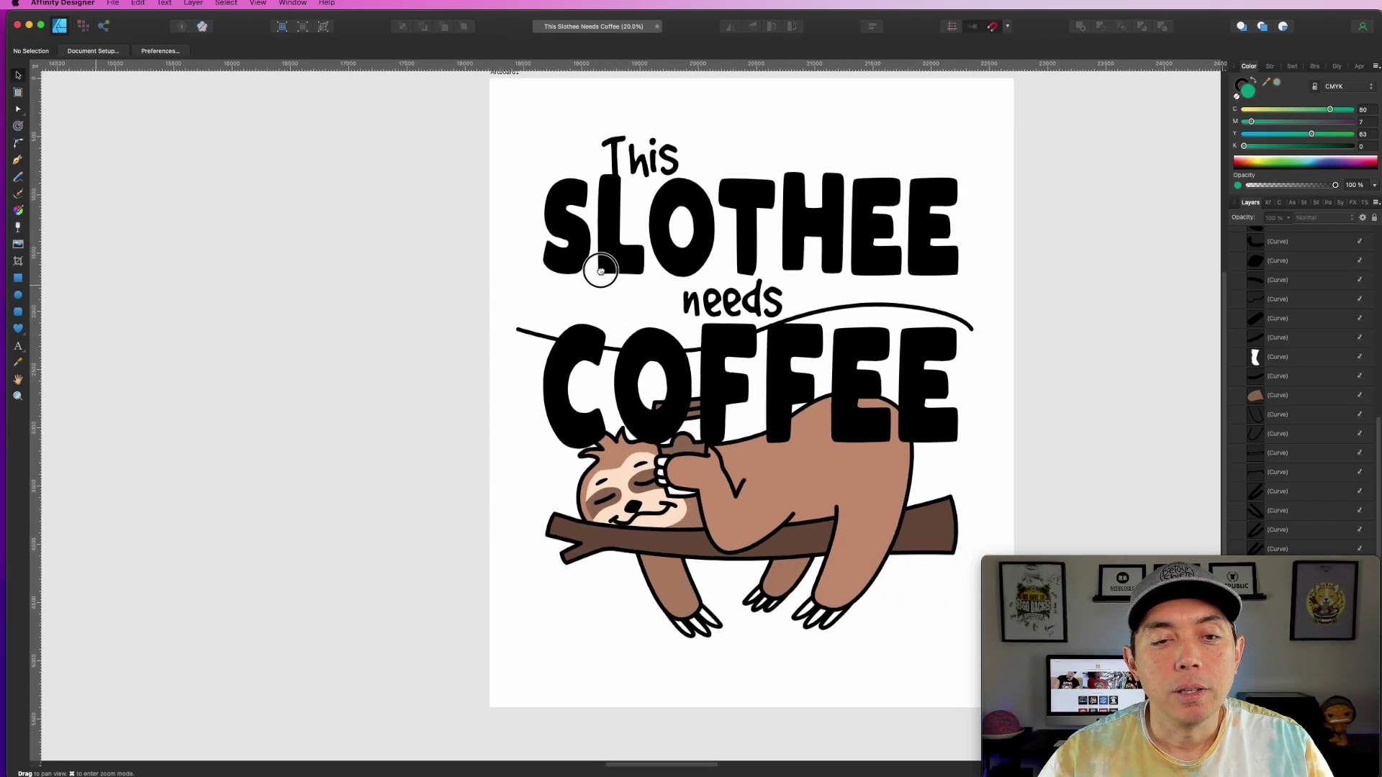
pyautogui.click(724, 375)
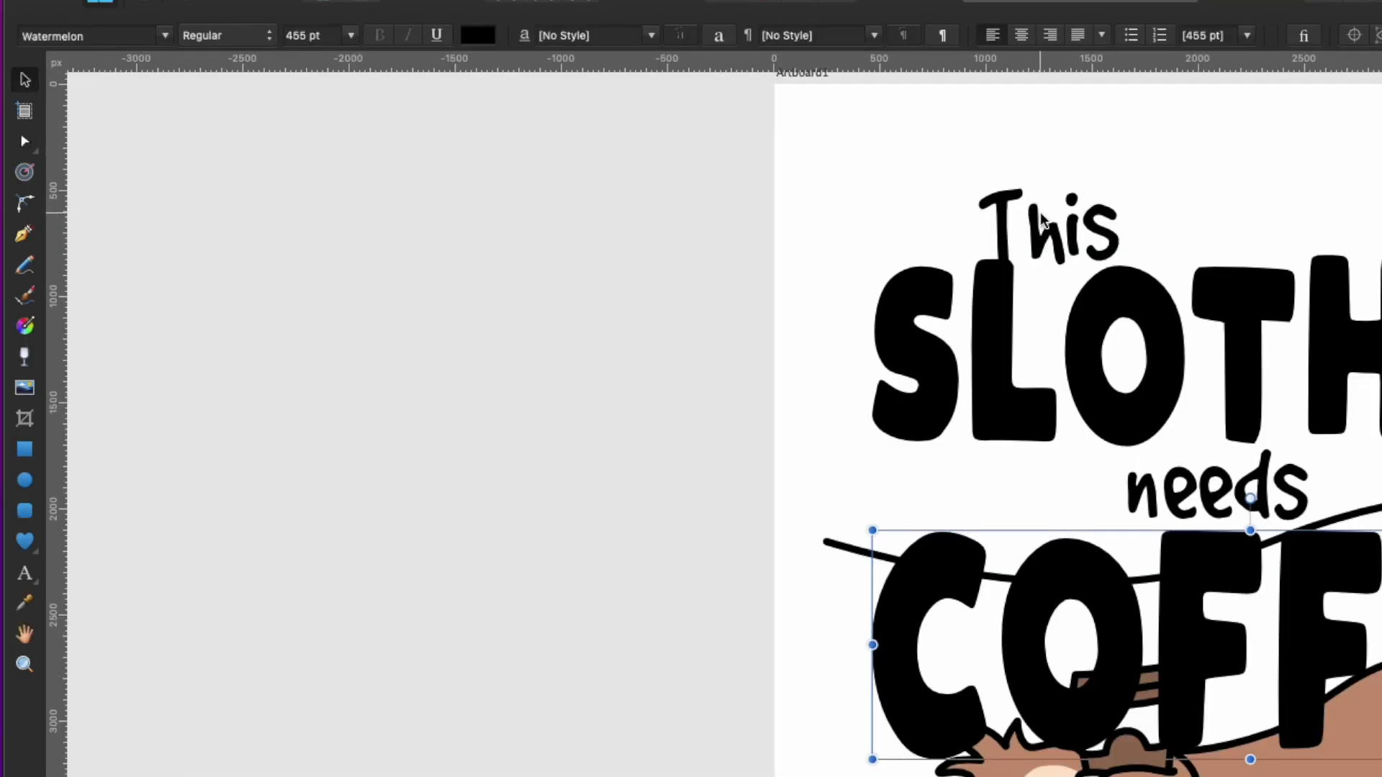
pyautogui.click(1042, 219)
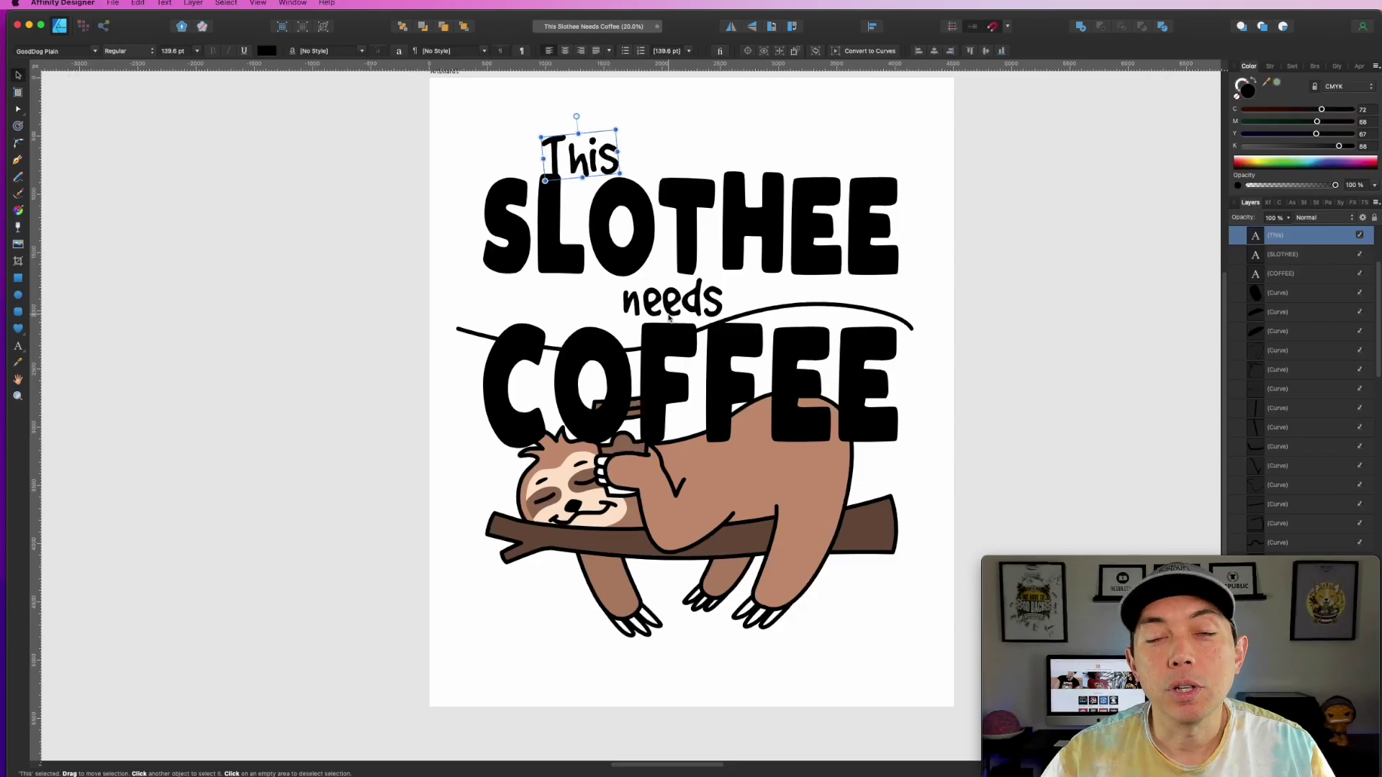
# Step: Convert the COFFEE text to curves and ungroup it into separate letter shapes
pyautogui.click(740, 375)
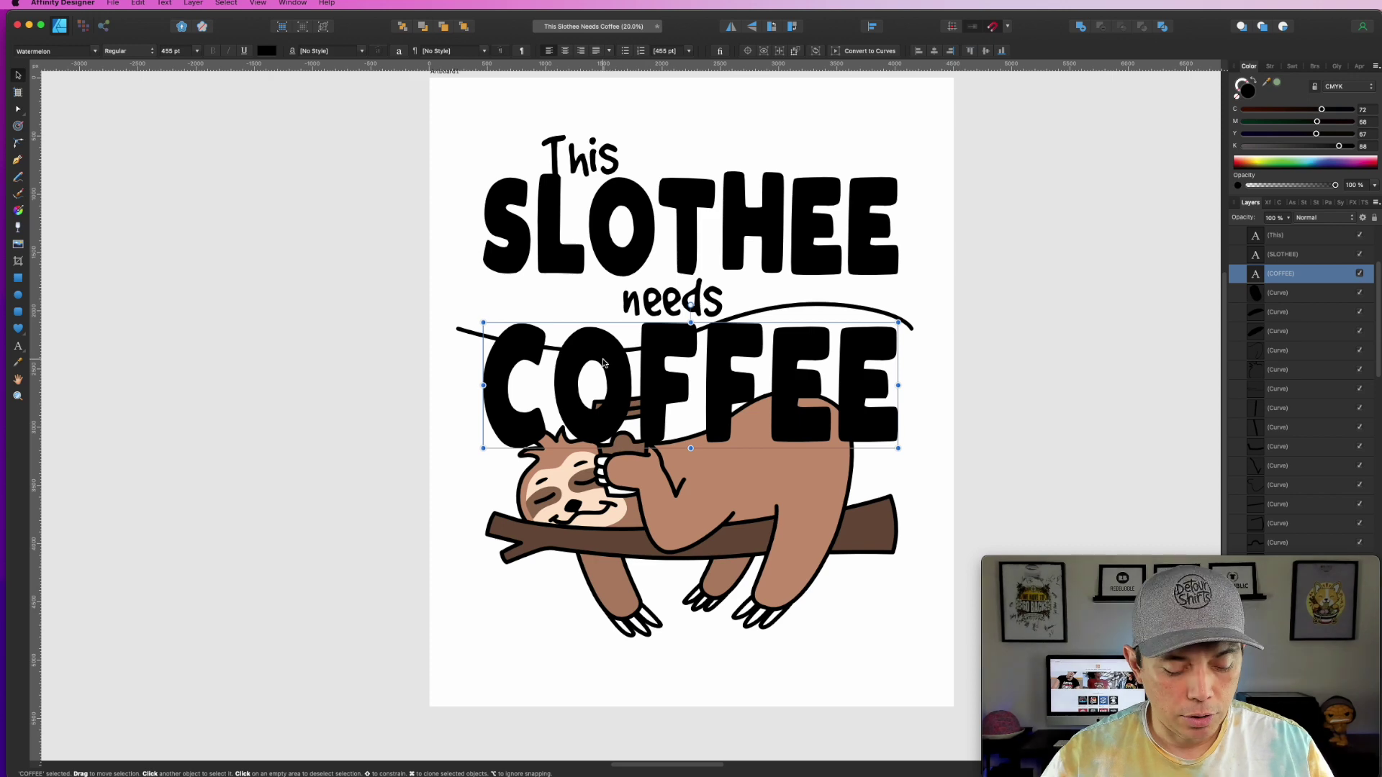
pyautogui.scroll(3, 604, 363)
pyautogui.scroll(2, 603, 363)
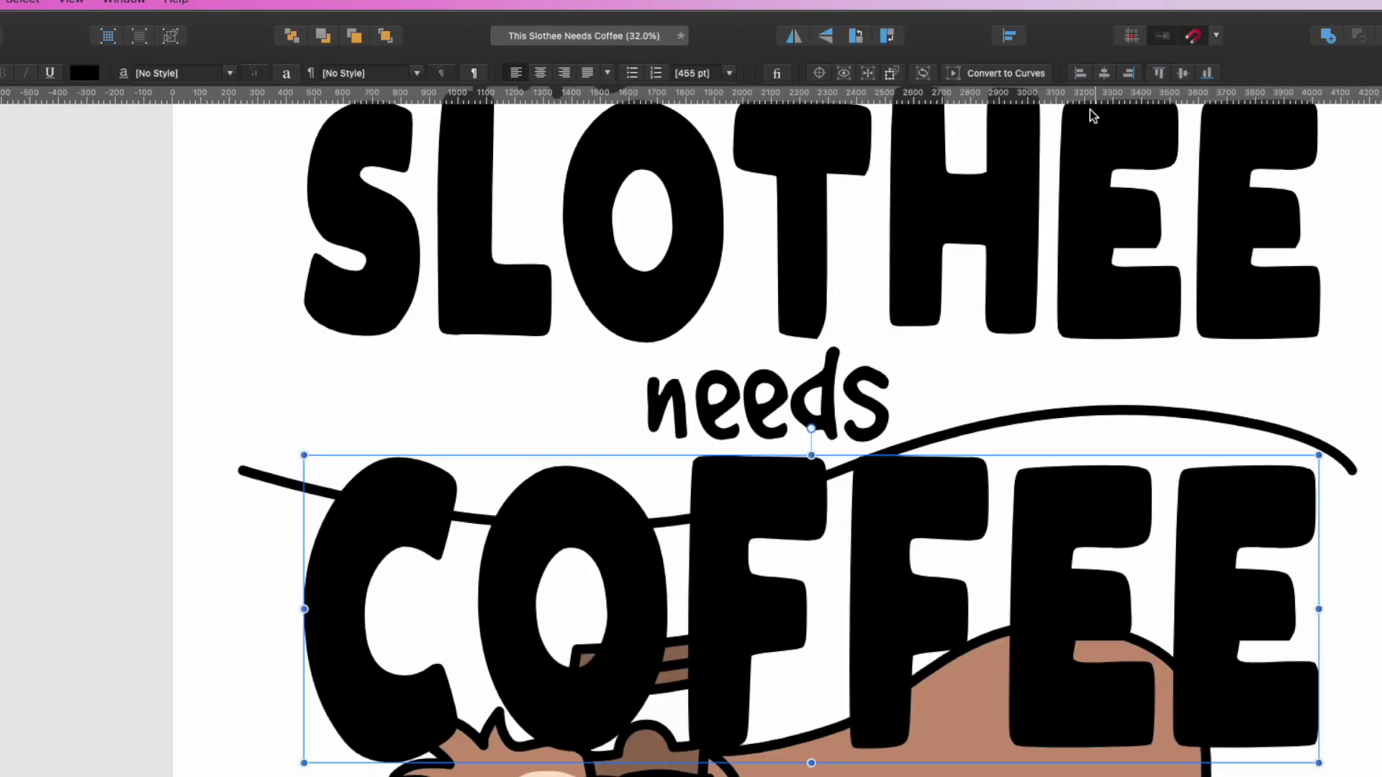
pyautogui.click(1026, 74)
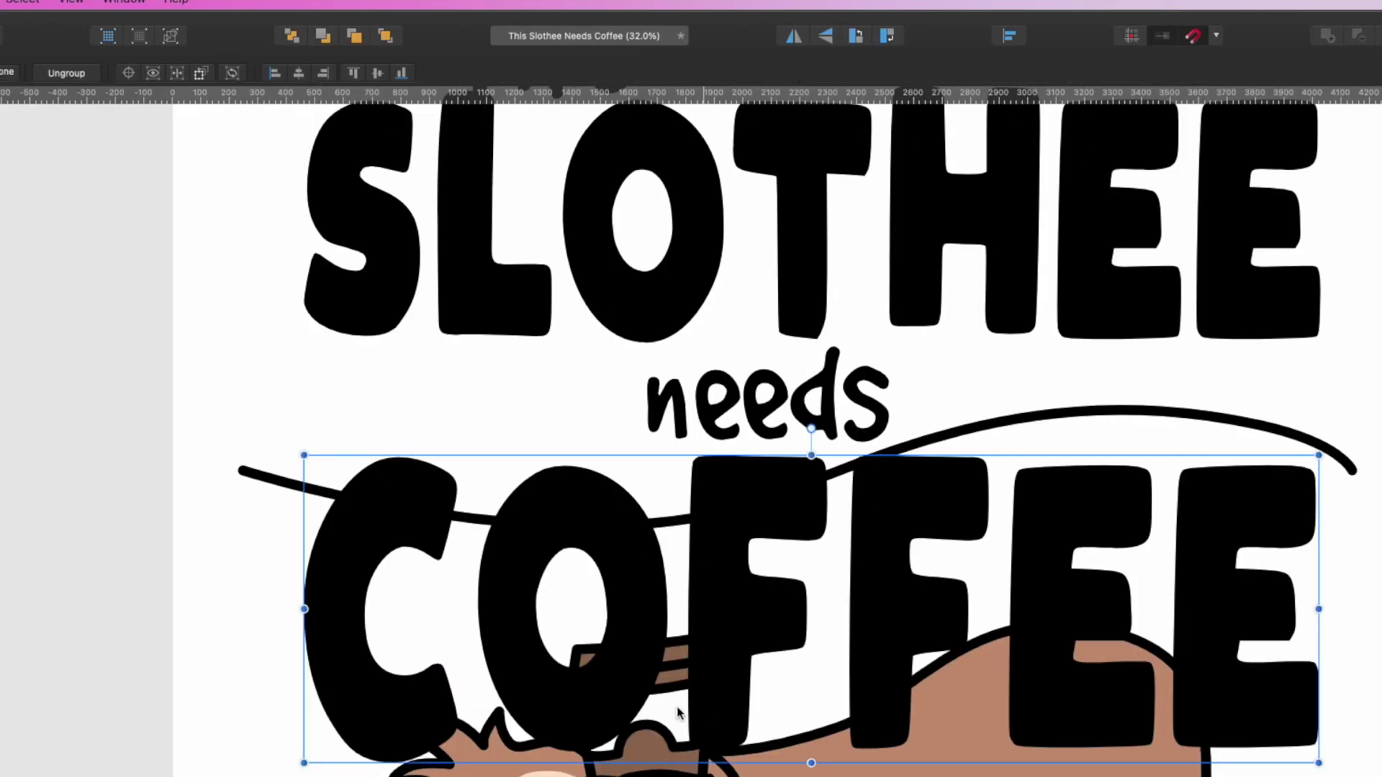
pyautogui.click(66, 73)
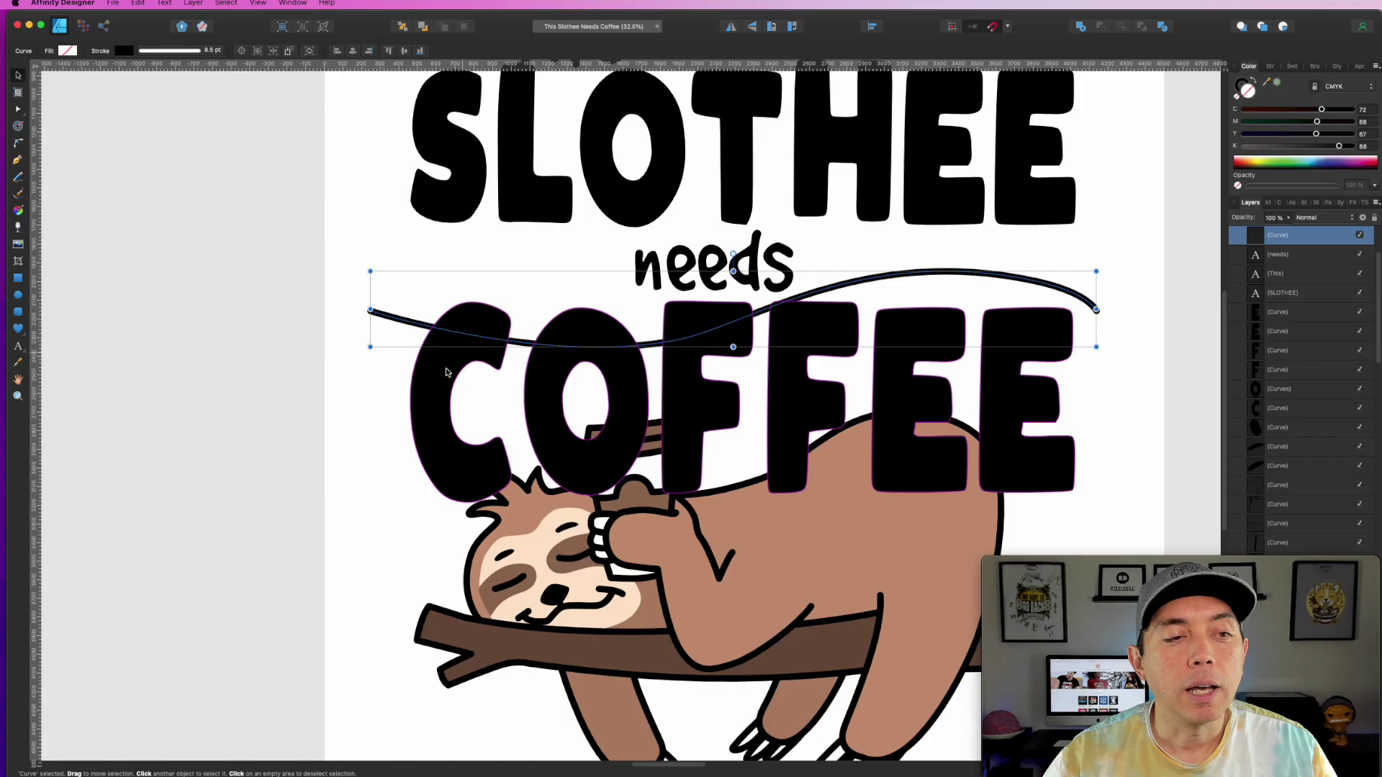
# Step: Move the letters C and O of COFFEE outward and down so their tops sit under the wavy guide curve
pyautogui.click(351, 567)
pyautogui.moveTo(352, 567); pyautogui.dragTo(271, 599)
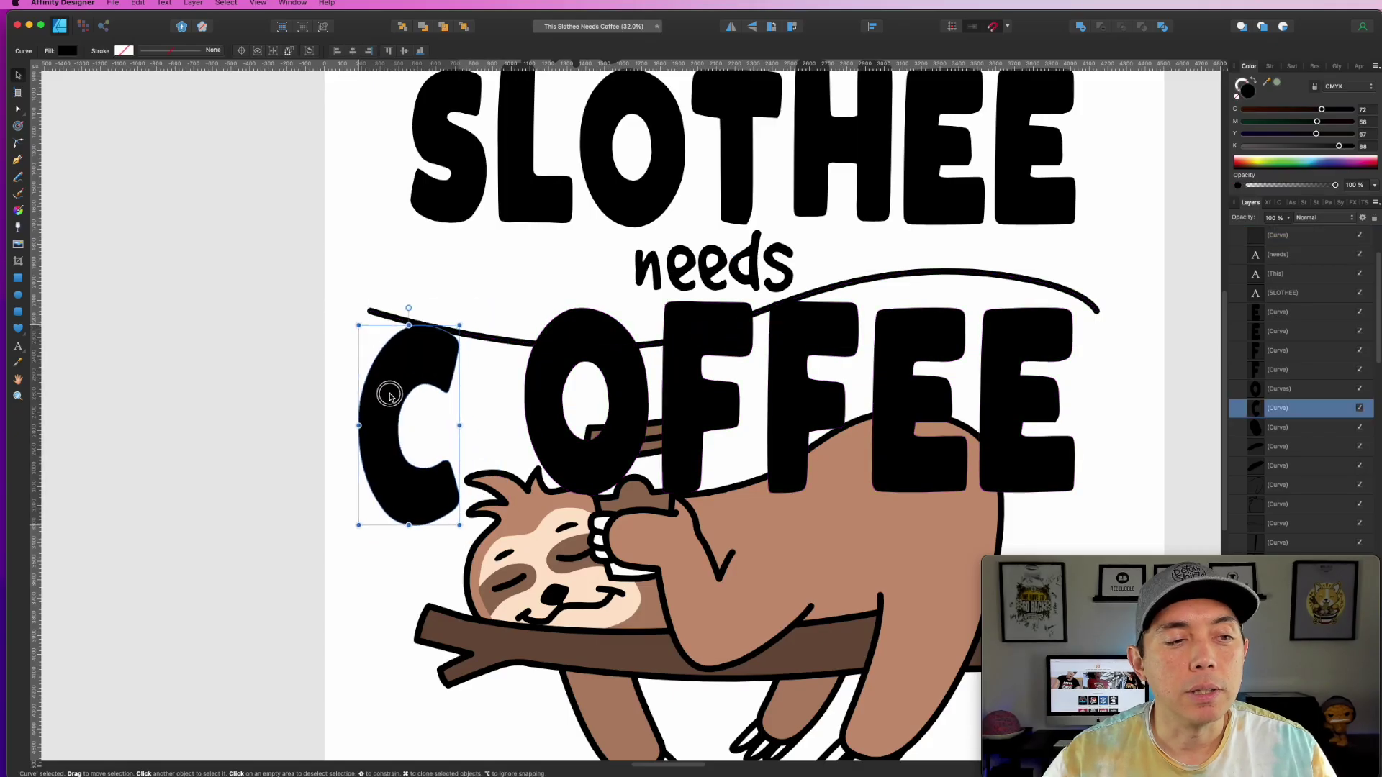
pyautogui.moveTo(561, 394); pyautogui.dragTo(507, 398)
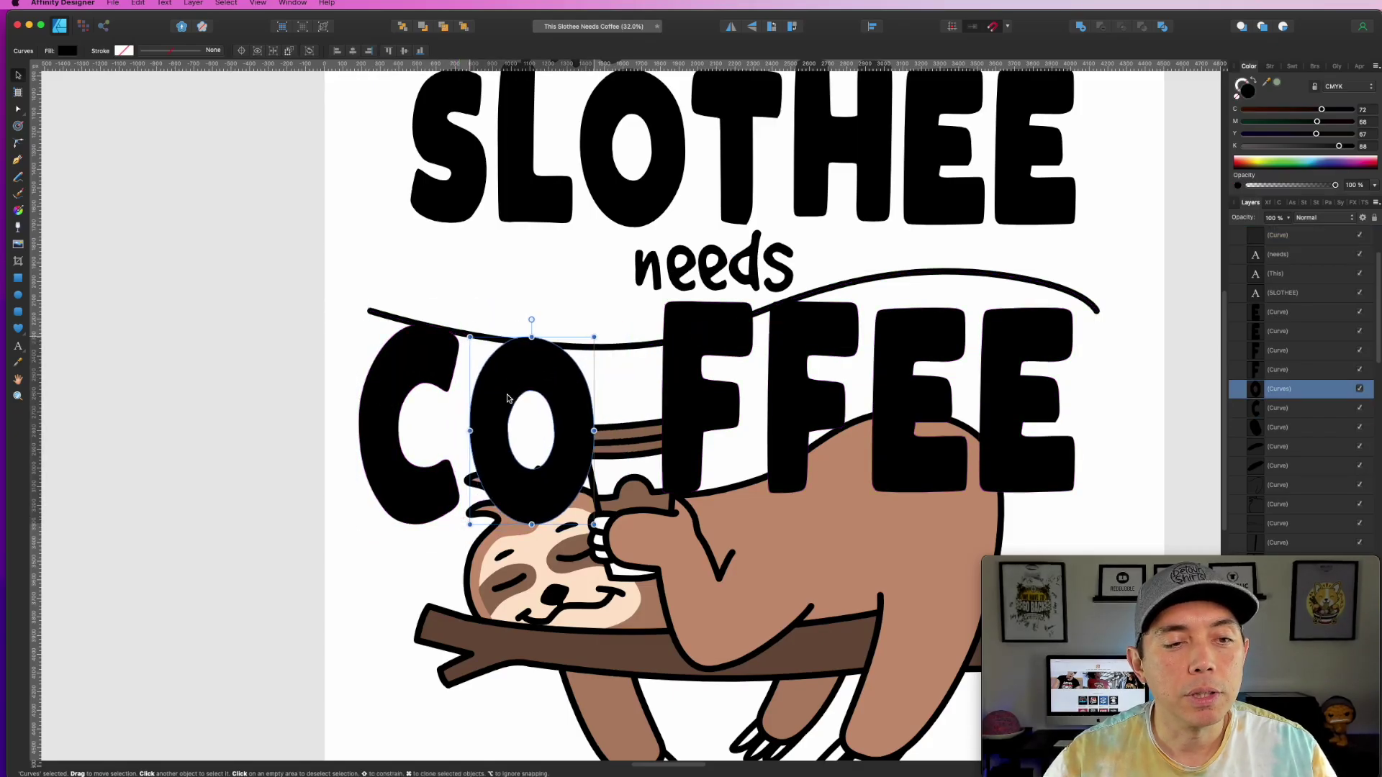
# Step: Enlarge the first F of COFFEE and place it beside the O, just under the wavy guide curve
pyautogui.click(666, 360)
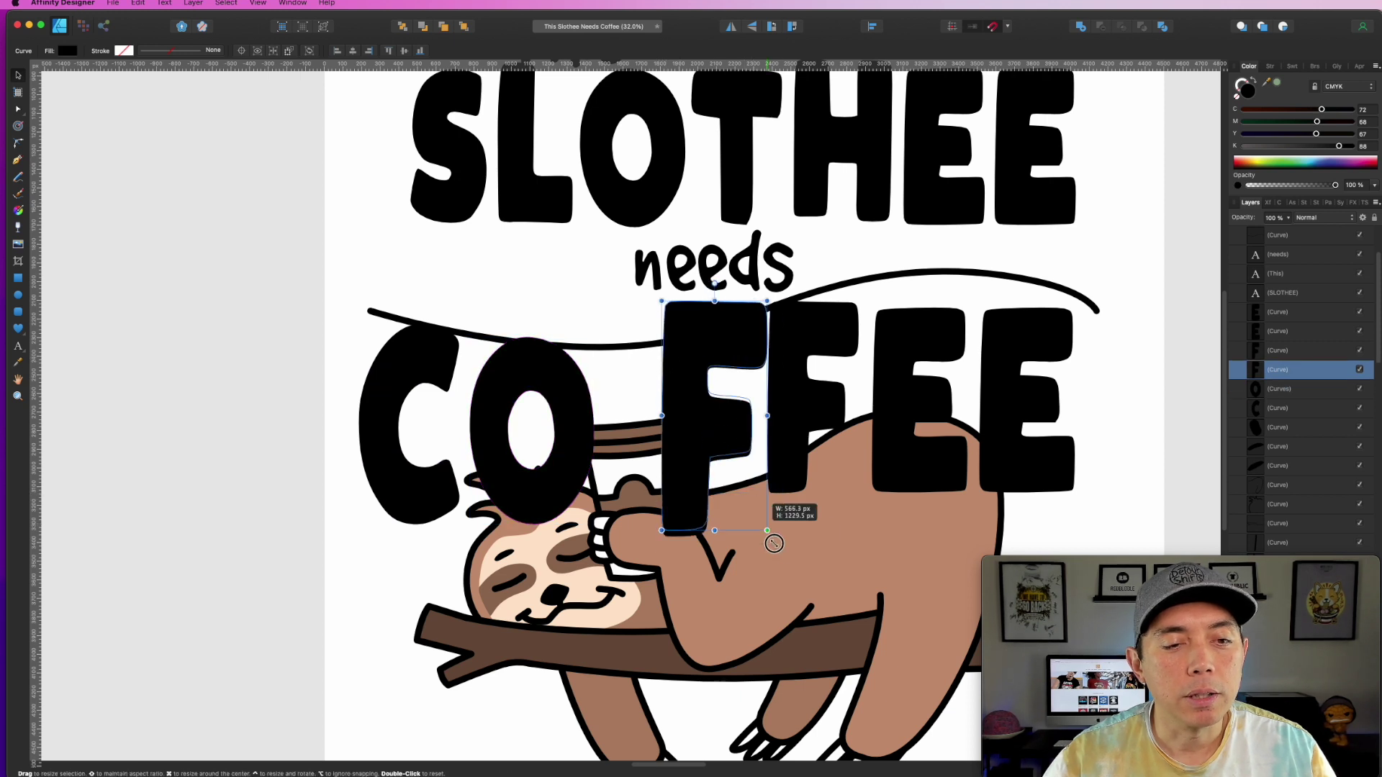
pyautogui.moveTo(774, 544); pyautogui.dragTo(799, 568)
pyautogui.moveTo(702, 382); pyautogui.dragTo(663, 408)
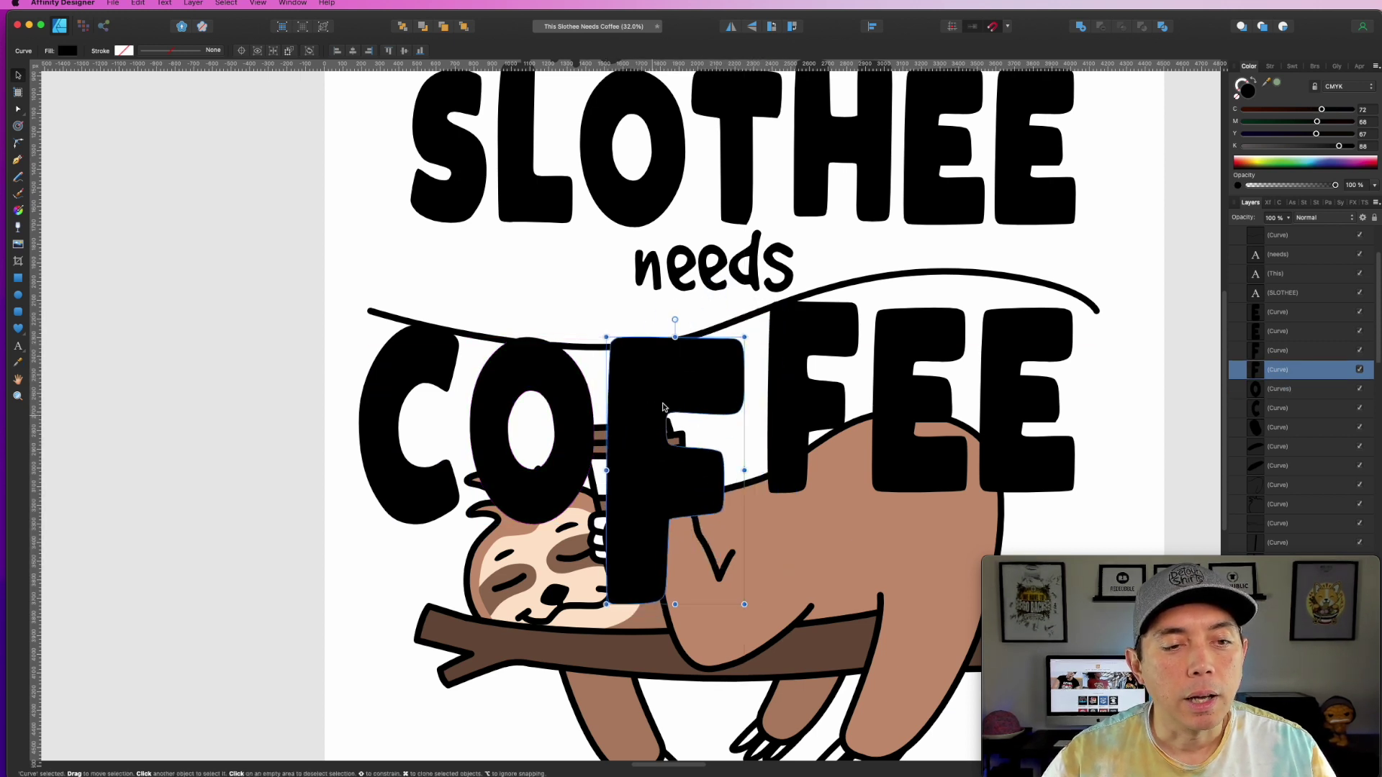
# Step: Raise the enlarged F's top-right node to the guide curve, add a node on its top edge and lower the top-left nodes
pyautogui.press('a')
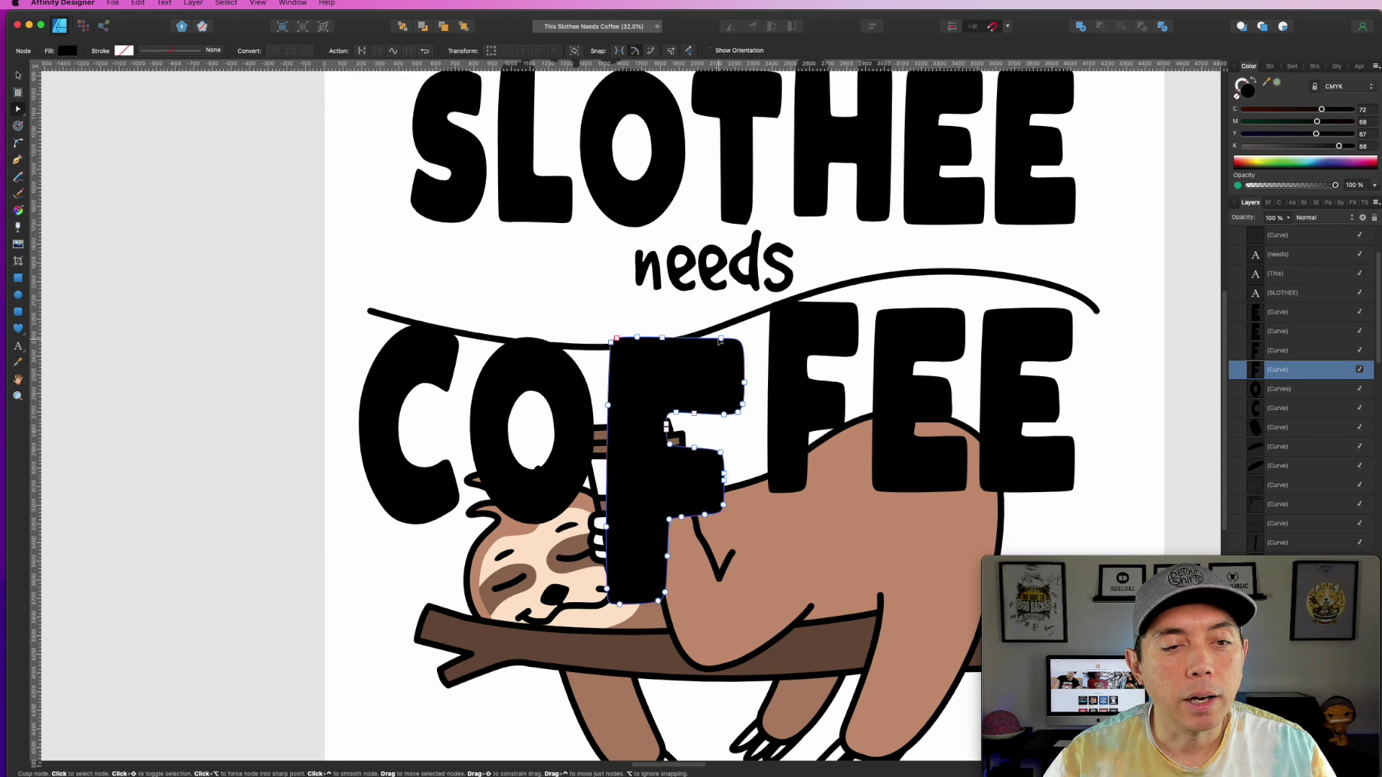
pyautogui.moveTo(720, 339); pyautogui.dragTo(724, 324)
pyautogui.click(660, 346)
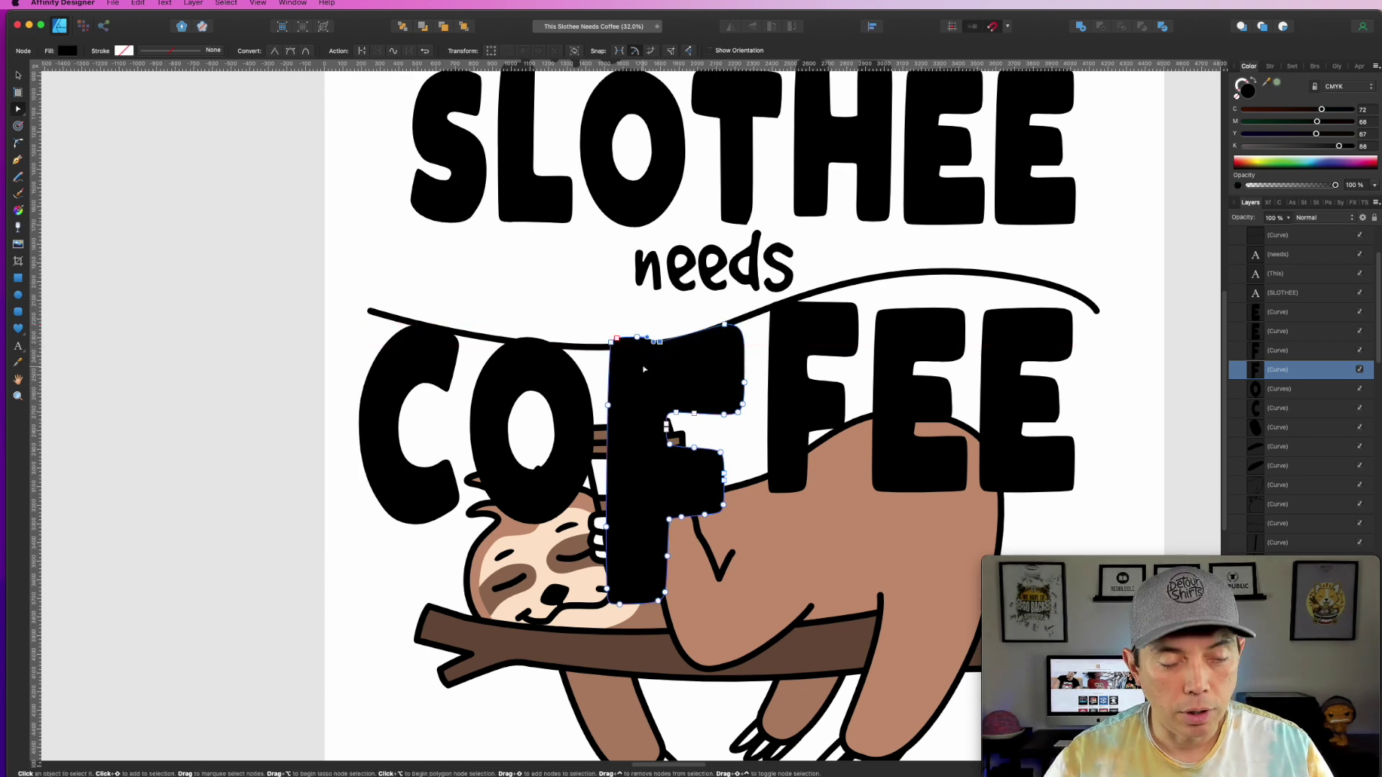
pyautogui.scroll(3, 643, 369)
pyautogui.scroll(4, 642, 370)
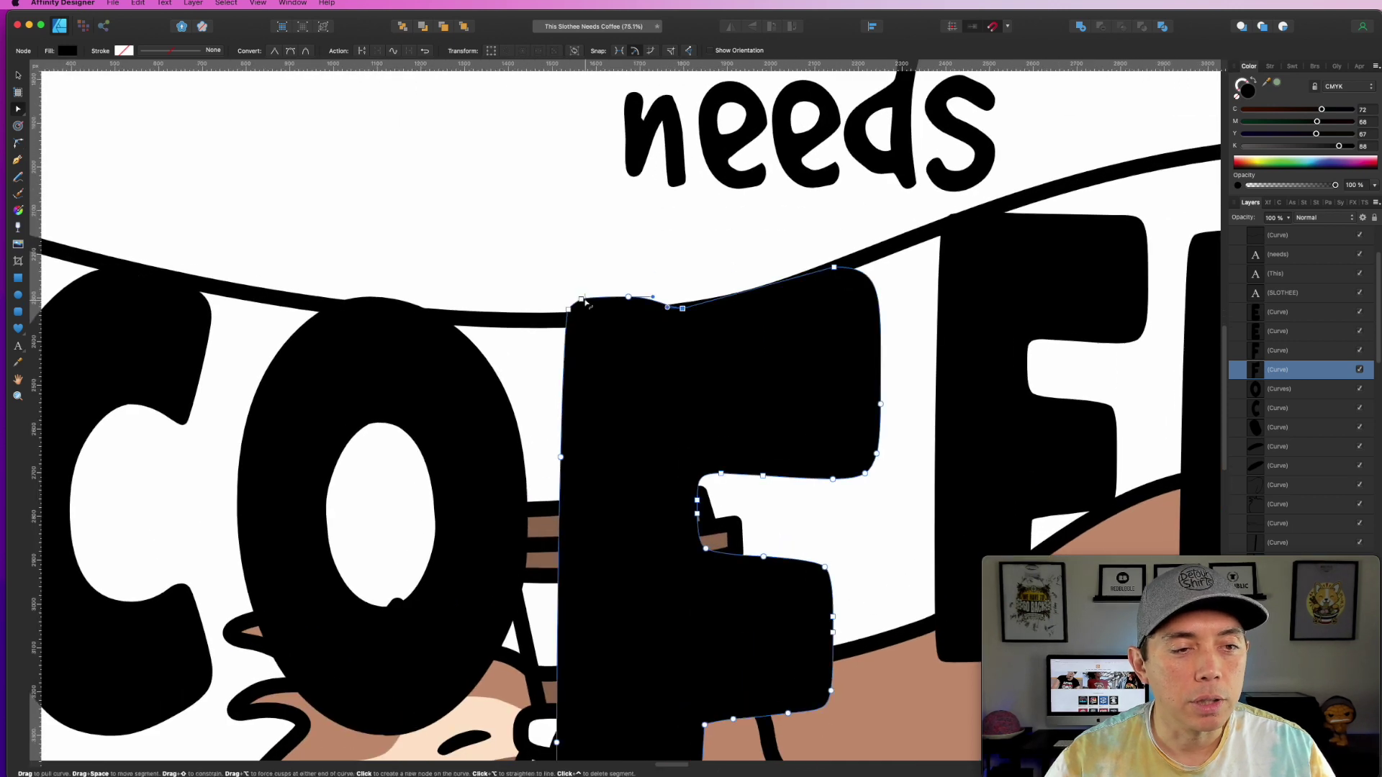
pyautogui.moveTo(545, 288); pyautogui.dragTo(624, 316)
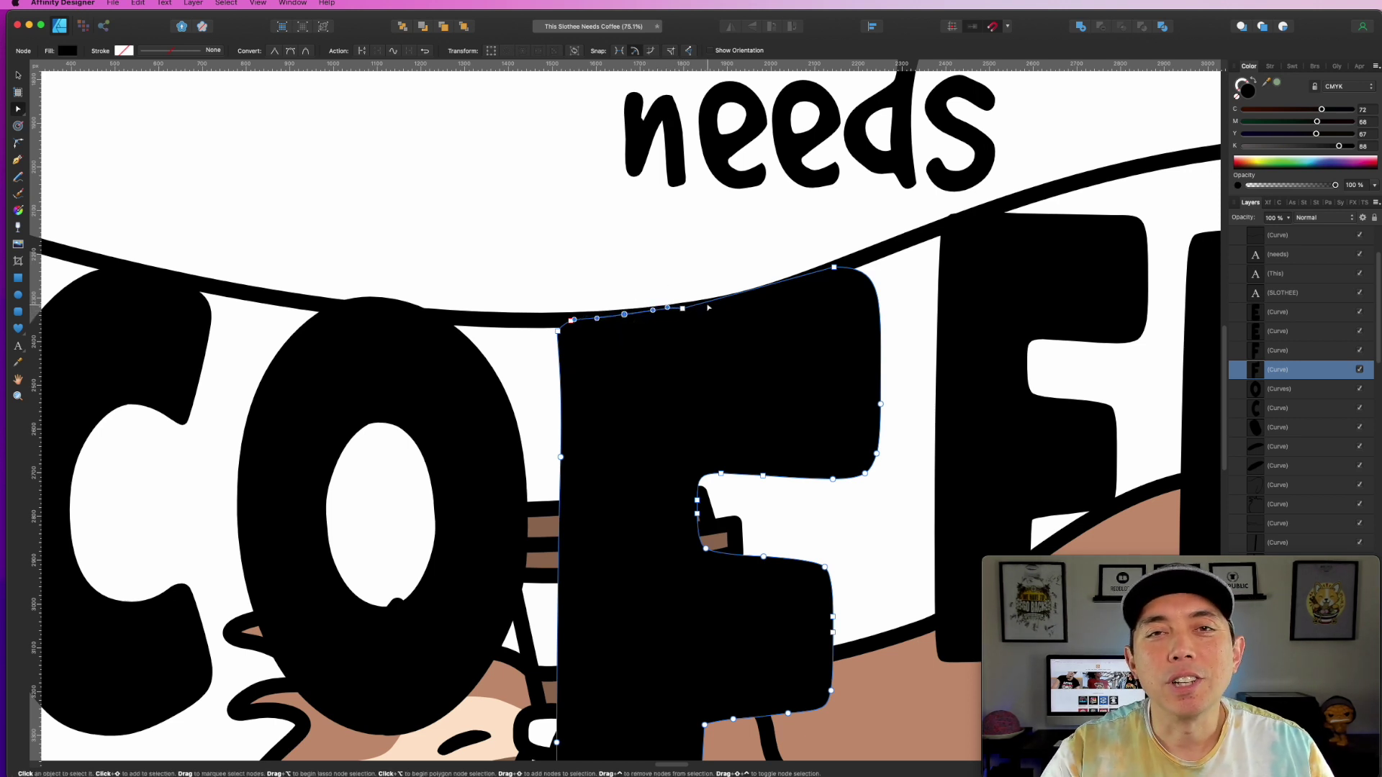
# Step: Fine-tune the nodes along the enlarged F's top edge so it follows the wavy guide curve
pyautogui.click(682, 307)
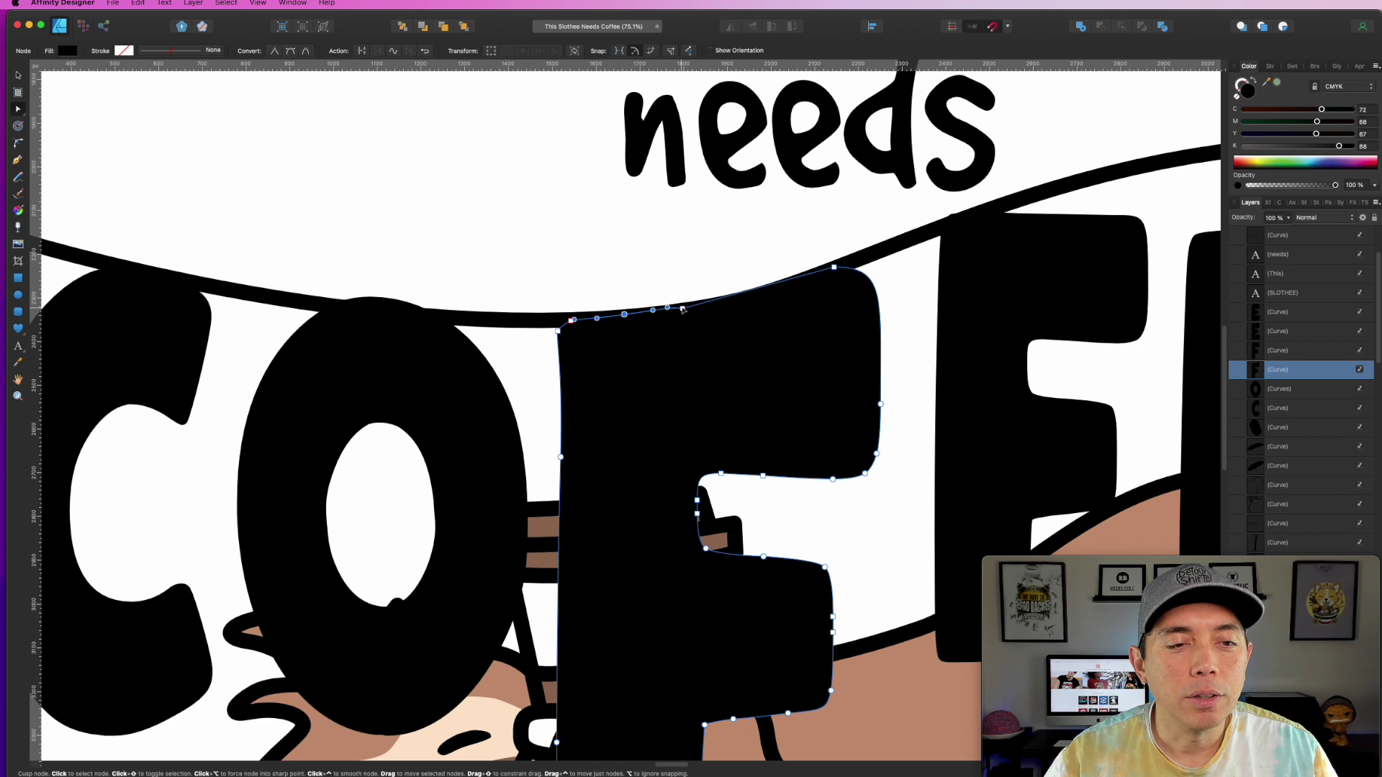
pyautogui.click(670, 308)
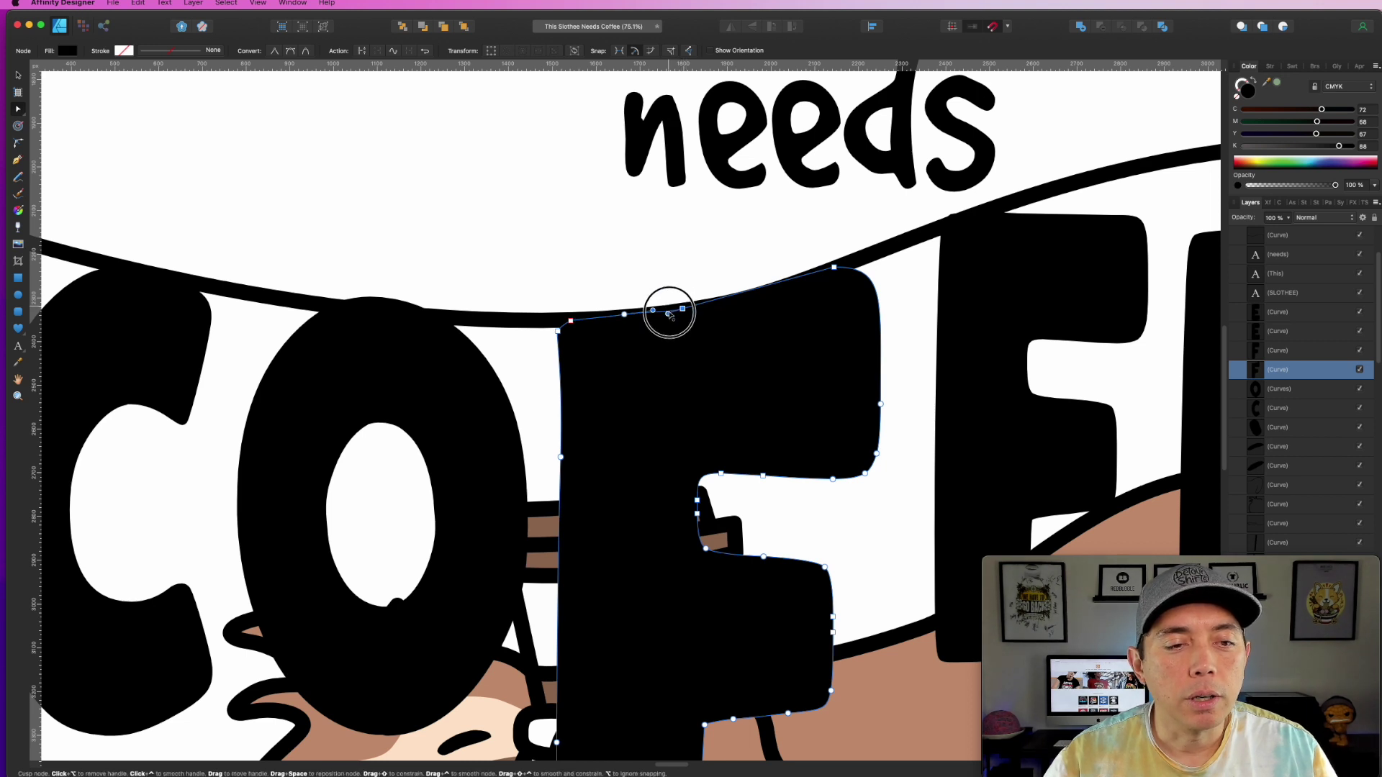
pyautogui.moveTo(683, 308); pyautogui.dragTo(693, 305)
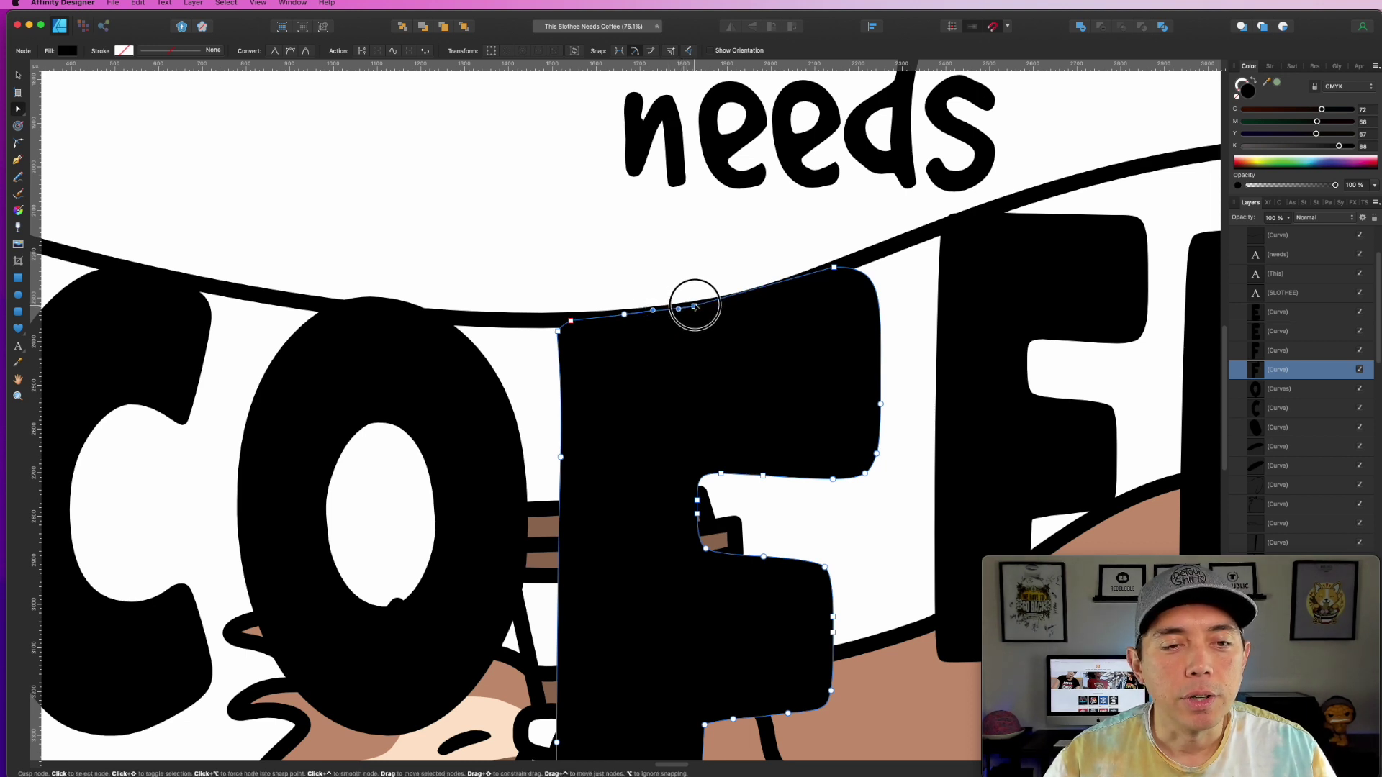
pyautogui.click(768, 289)
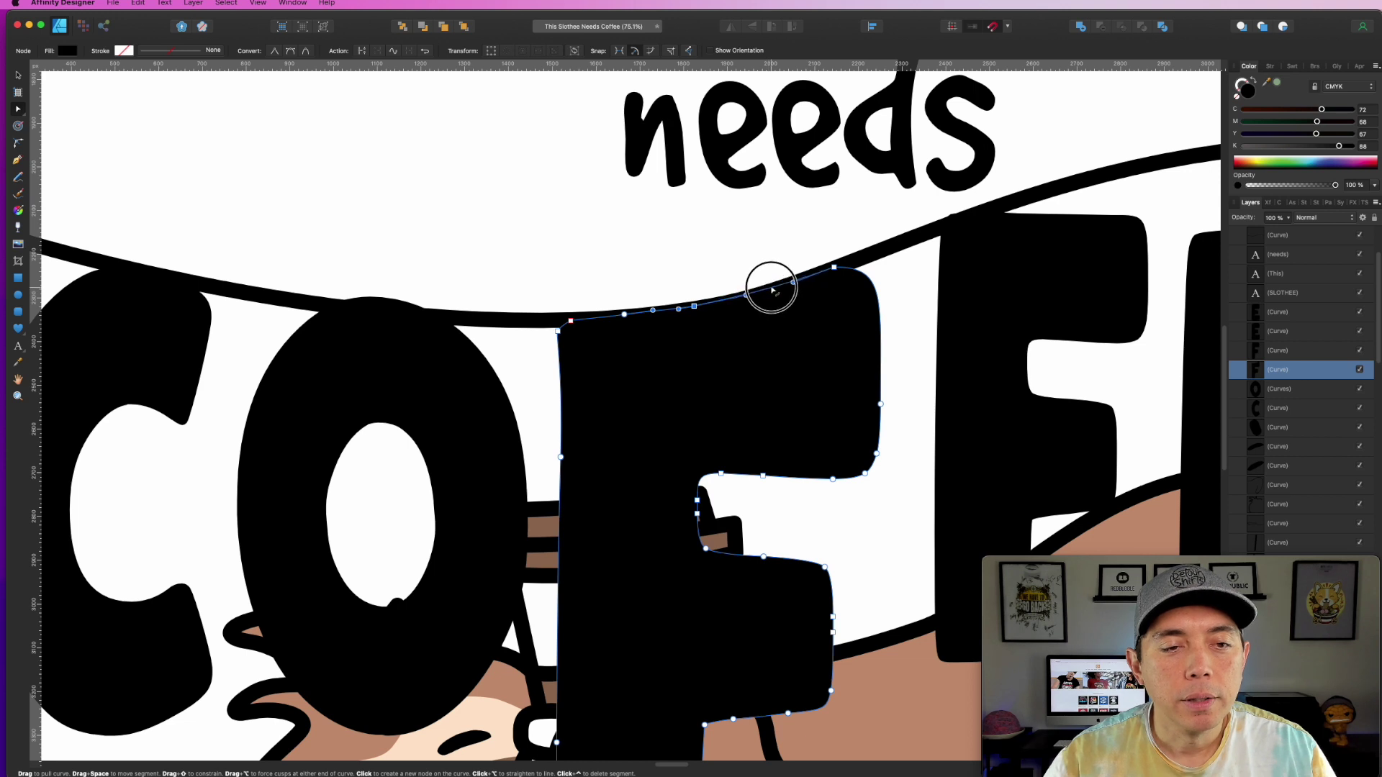
pyautogui.click(638, 258)
# Step: Inspect the nodes of the second F and the O of COFFEE, then deselect and view the whole artboard
pyautogui.click(1000, 221)
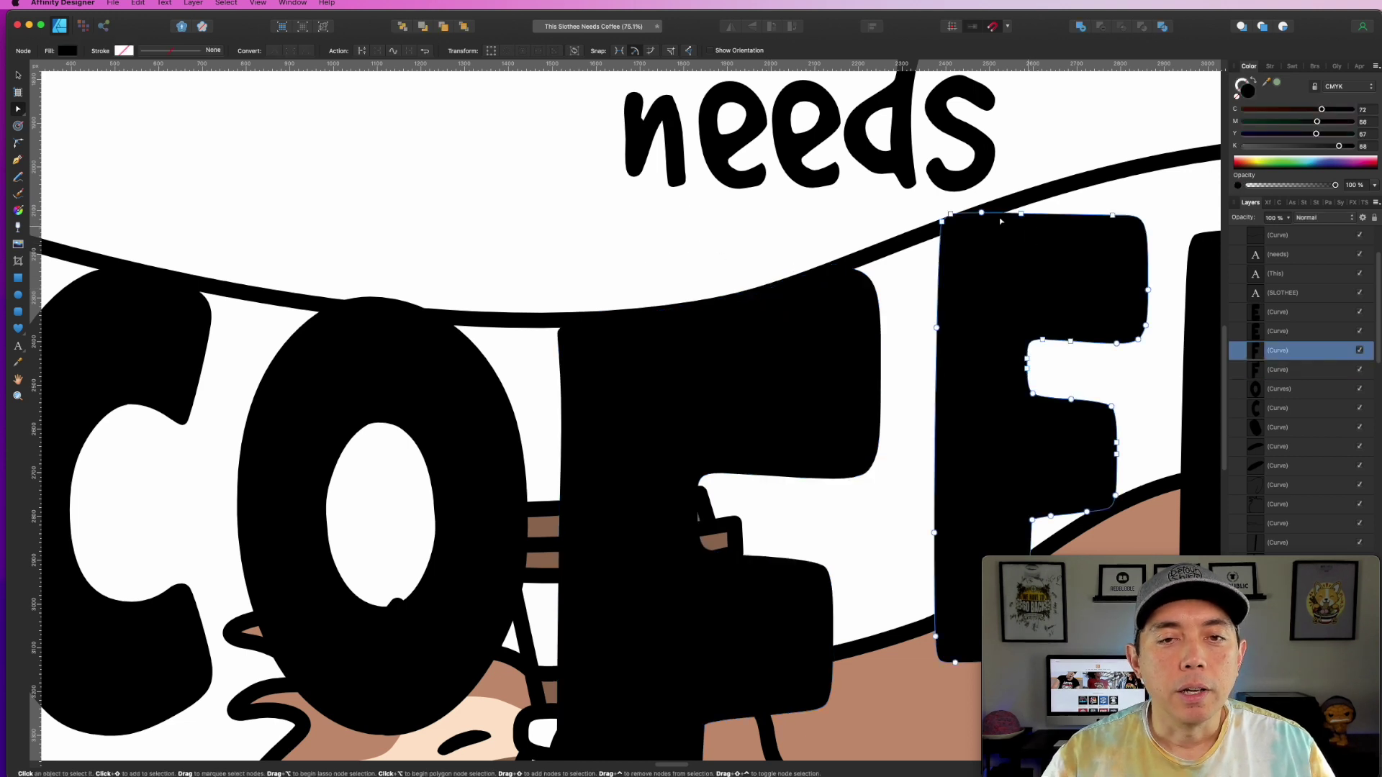
pyautogui.click(371, 296)
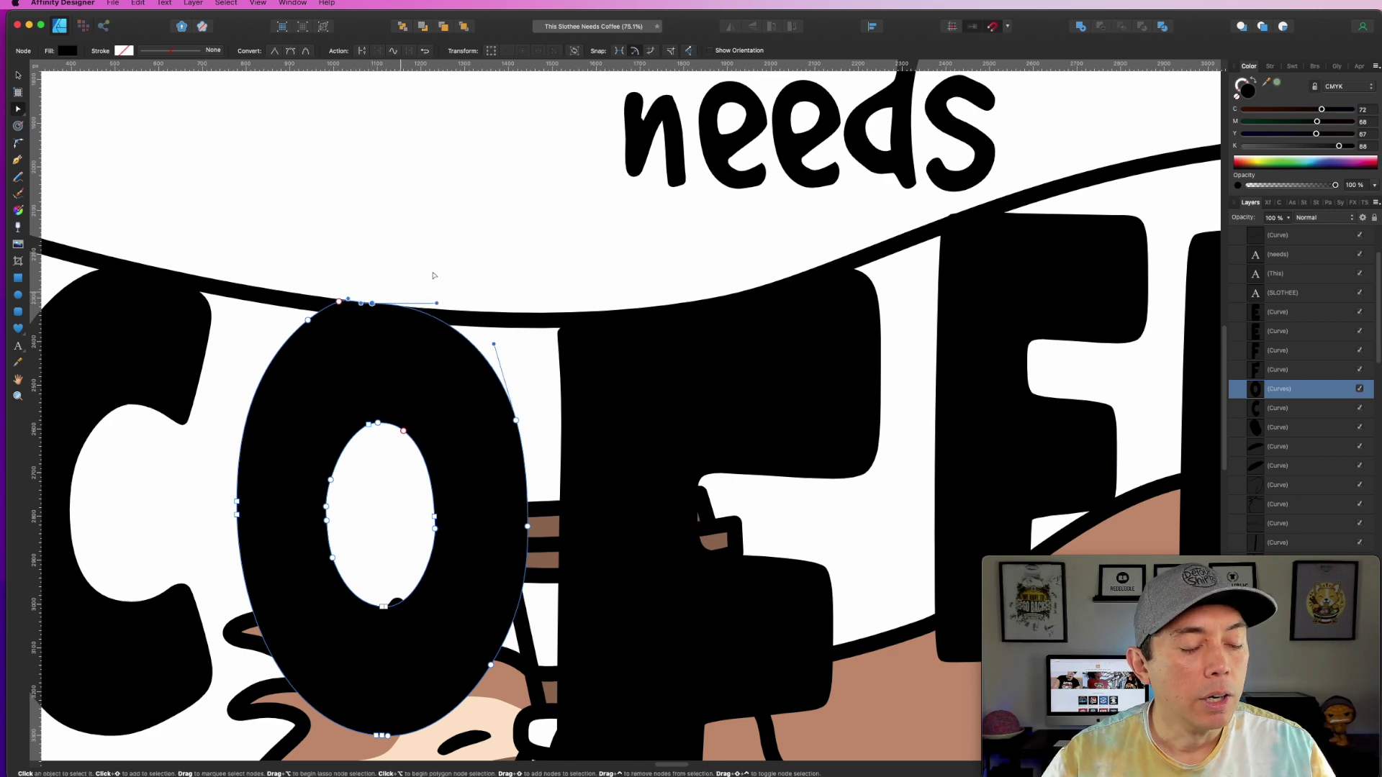
pyautogui.press('super+d')
pyautogui.press('super+0')
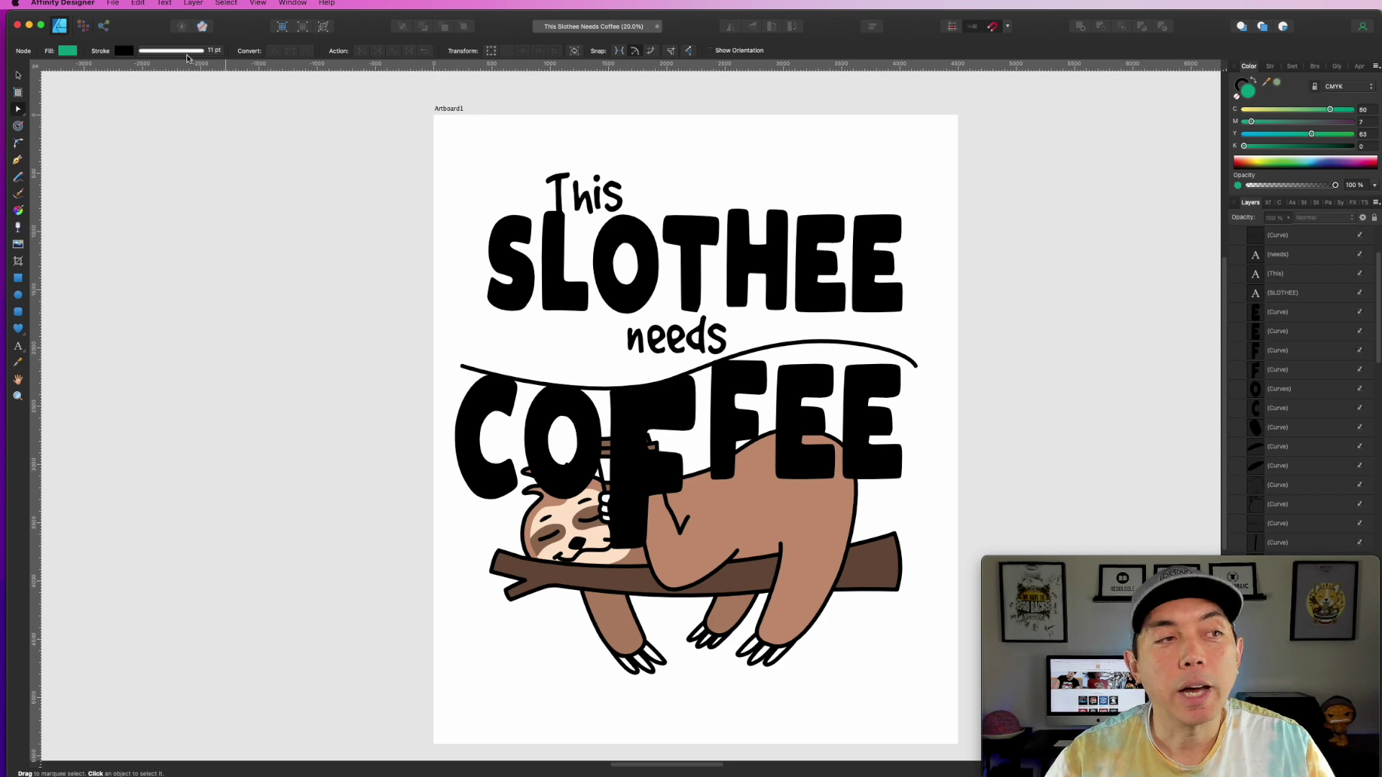
pyautogui.click(15, 76)
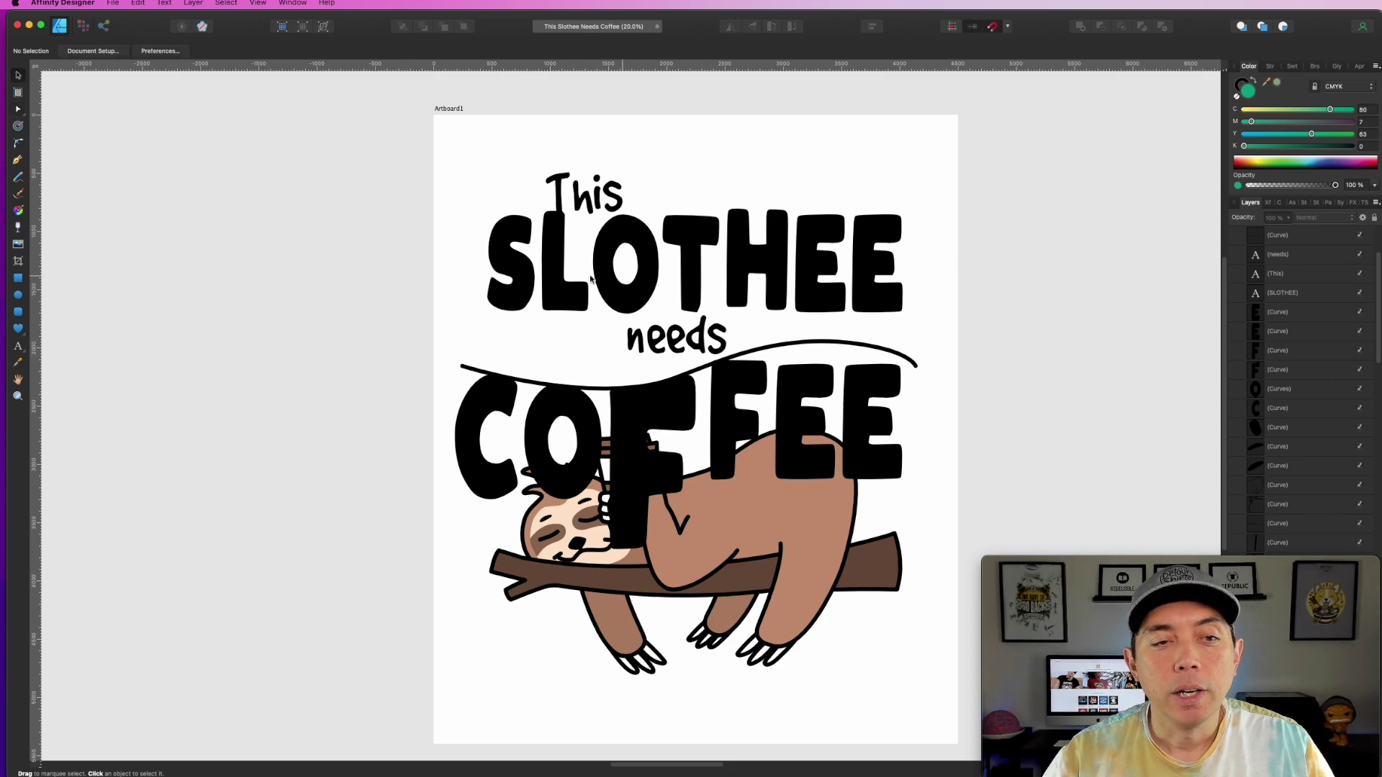
# Step: Examine the finished artboard with brown SLOTHEE and COFFEE lettering, checking how the words curve and how the COFFEE group sits behind the sloth
pyautogui.hscroll(15, 923, 303)
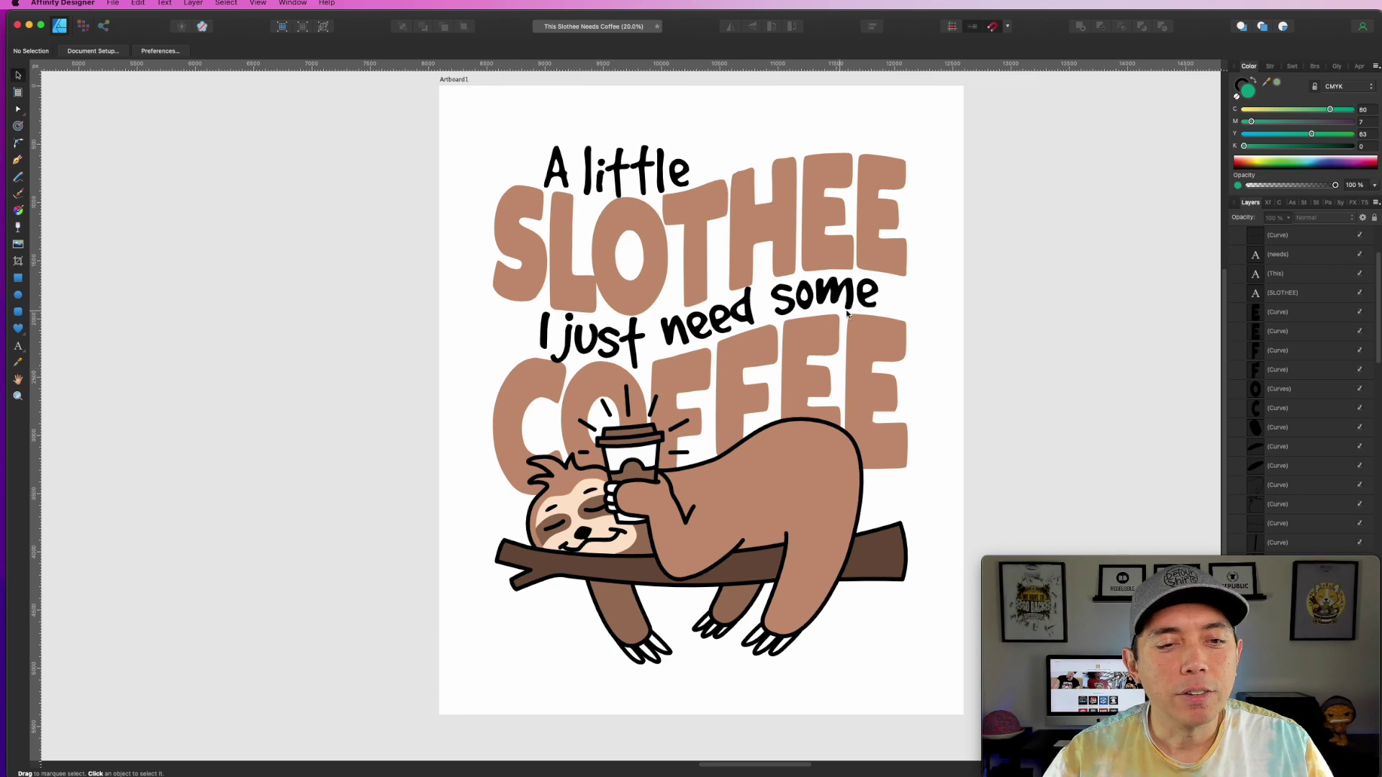
pyautogui.scroll(5, 827, 343)
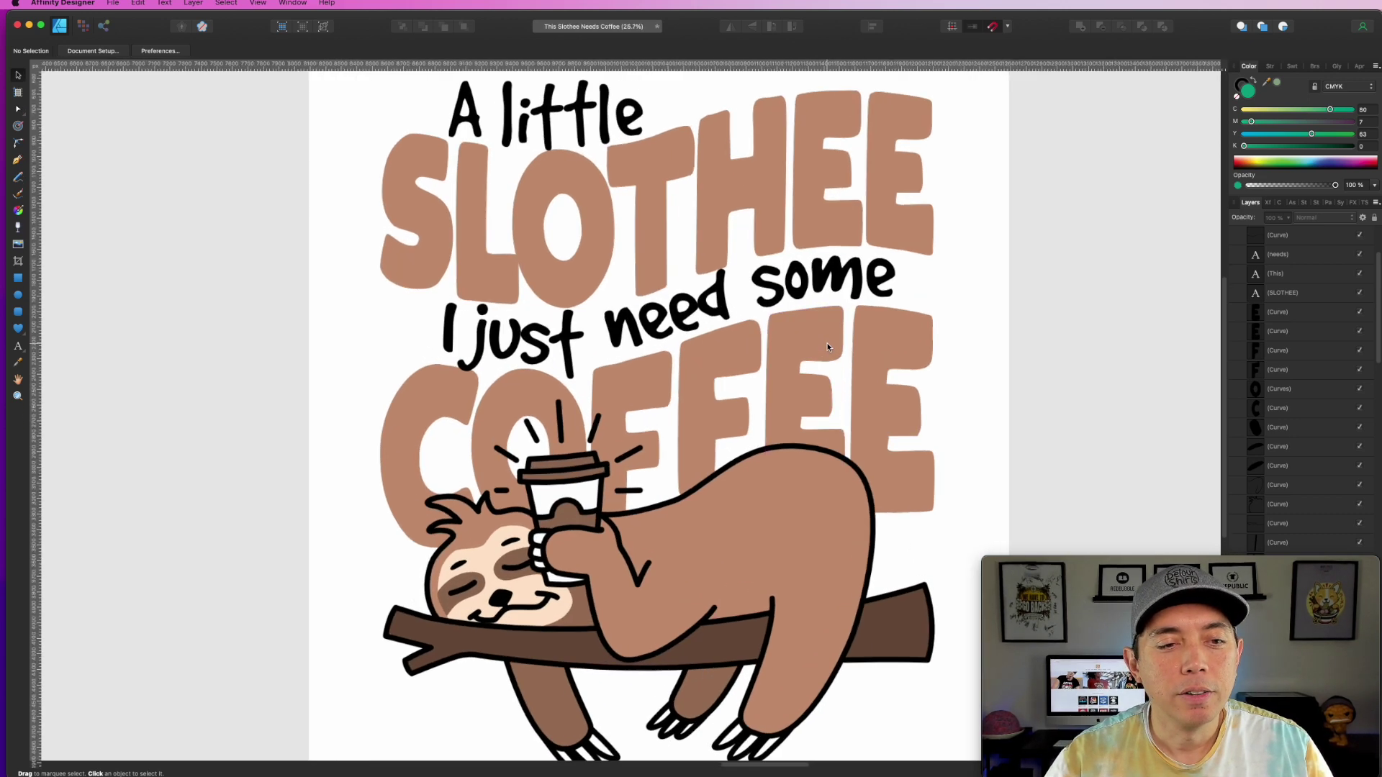
pyautogui.hscroll(-5, 827, 343)
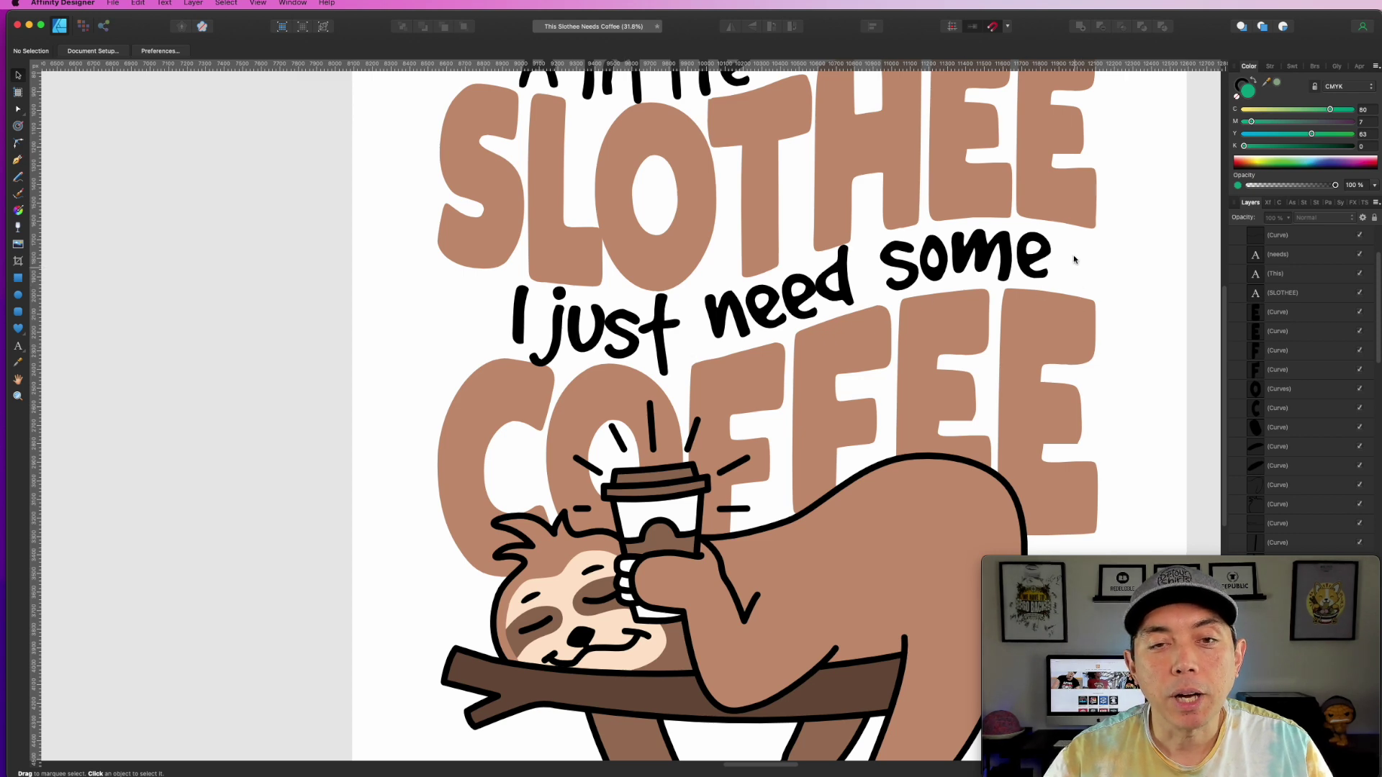
pyautogui.scroll(3, 940, 224)
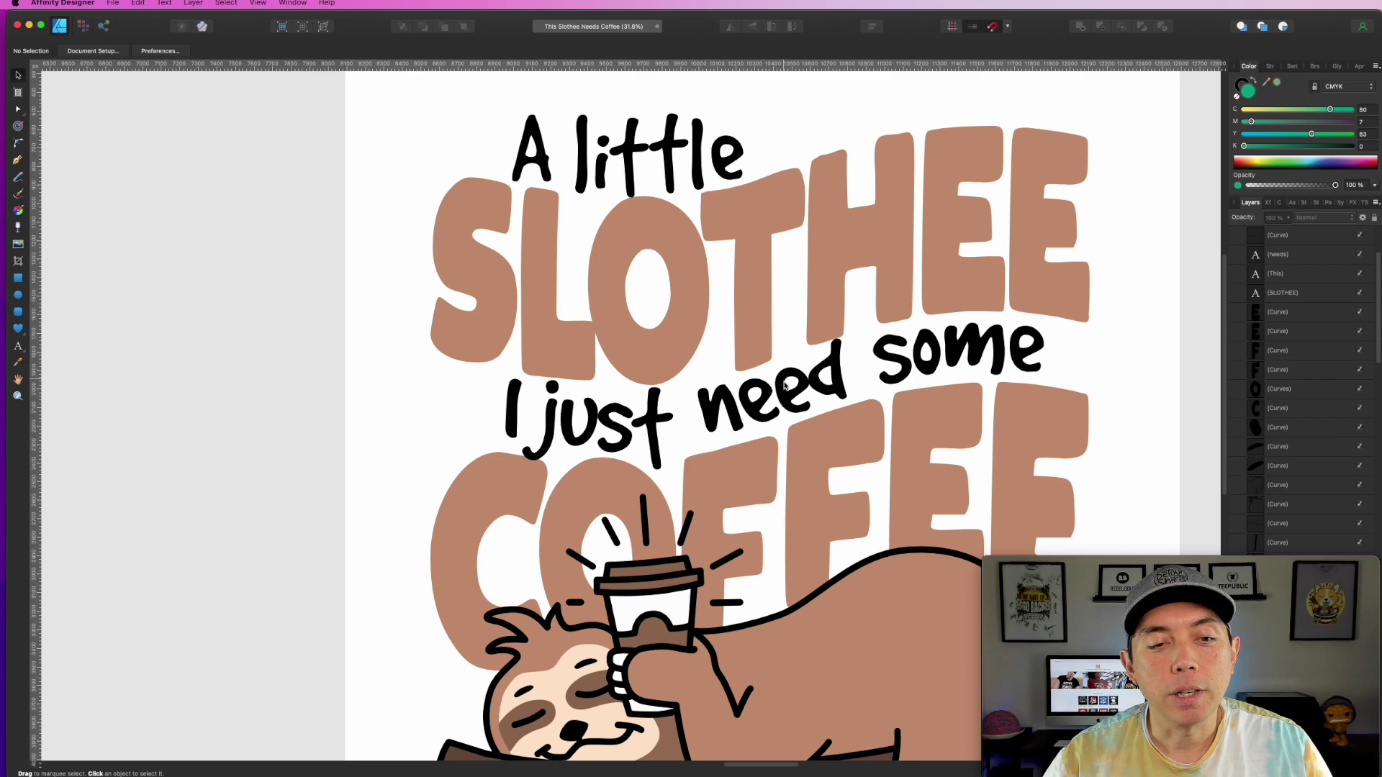
pyautogui.scroll(-3, 787, 388)
pyautogui.moveTo(787, 388); pyautogui.dragTo(772, 353)
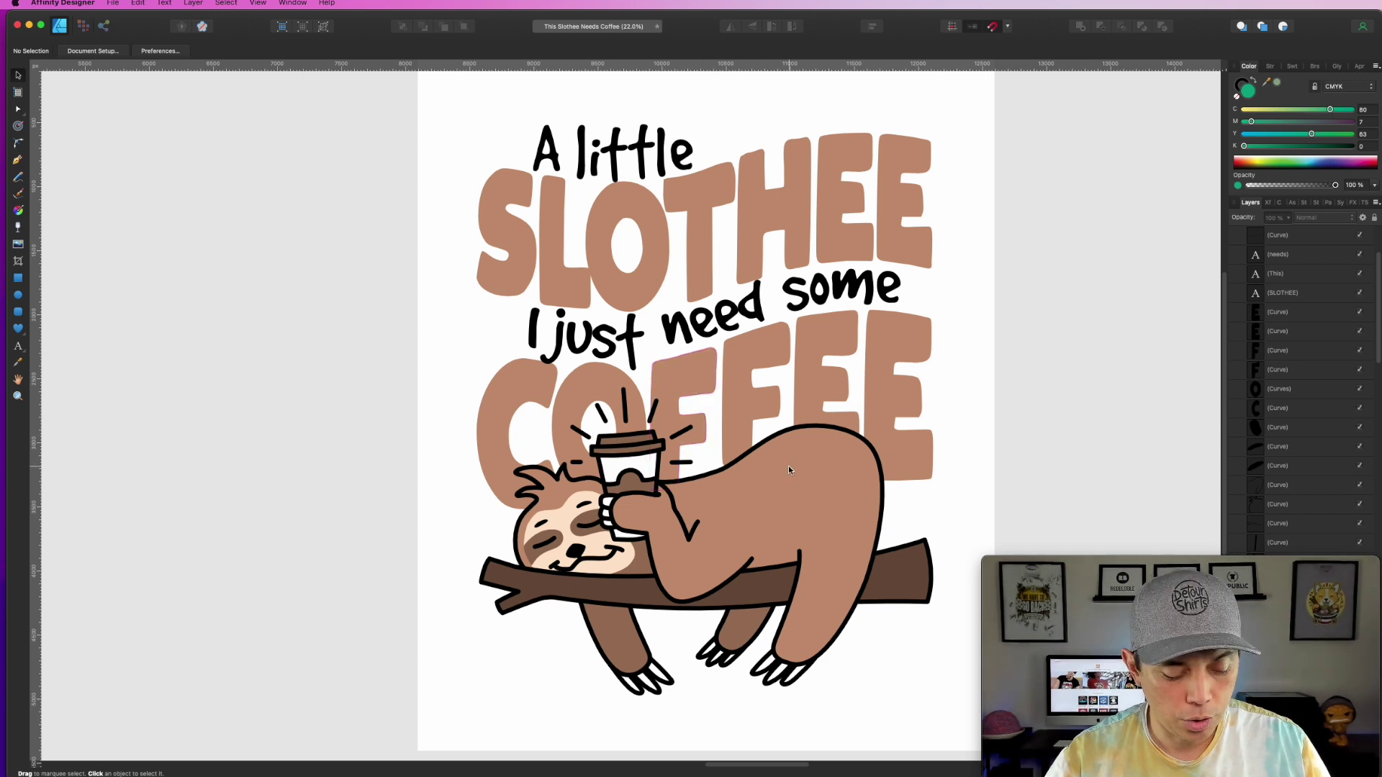
pyautogui.scroll(-2, 788, 465)
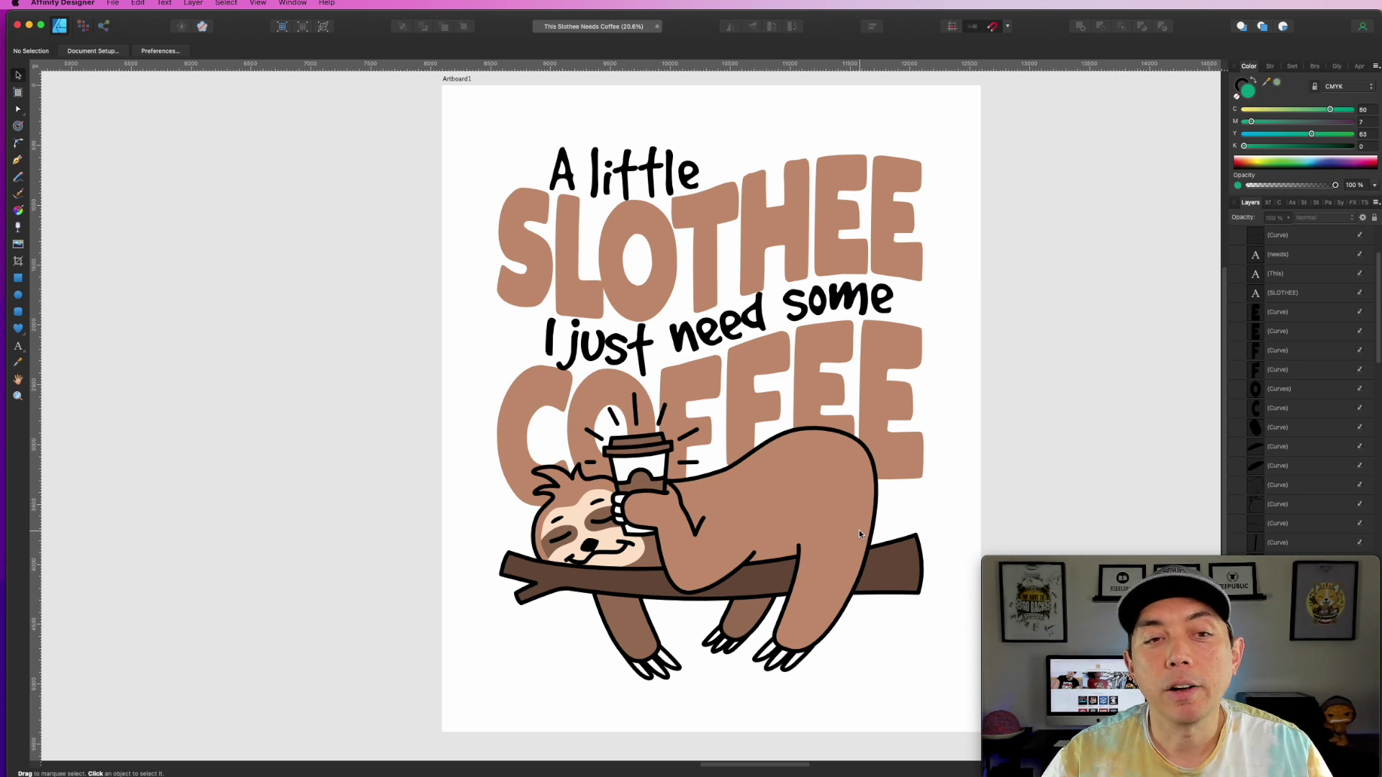
pyautogui.click(843, 346)
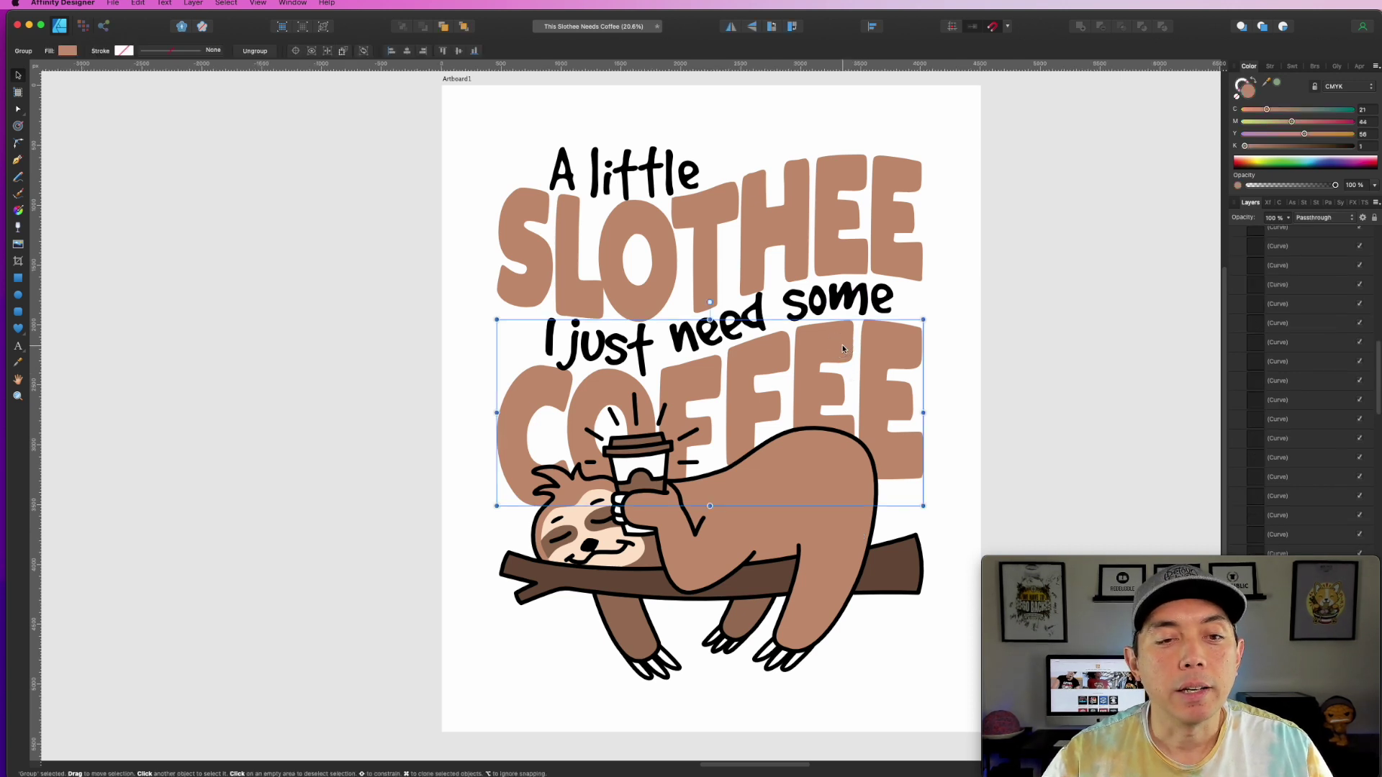
pyautogui.click(808, 504)
pyautogui.click(1029, 356)
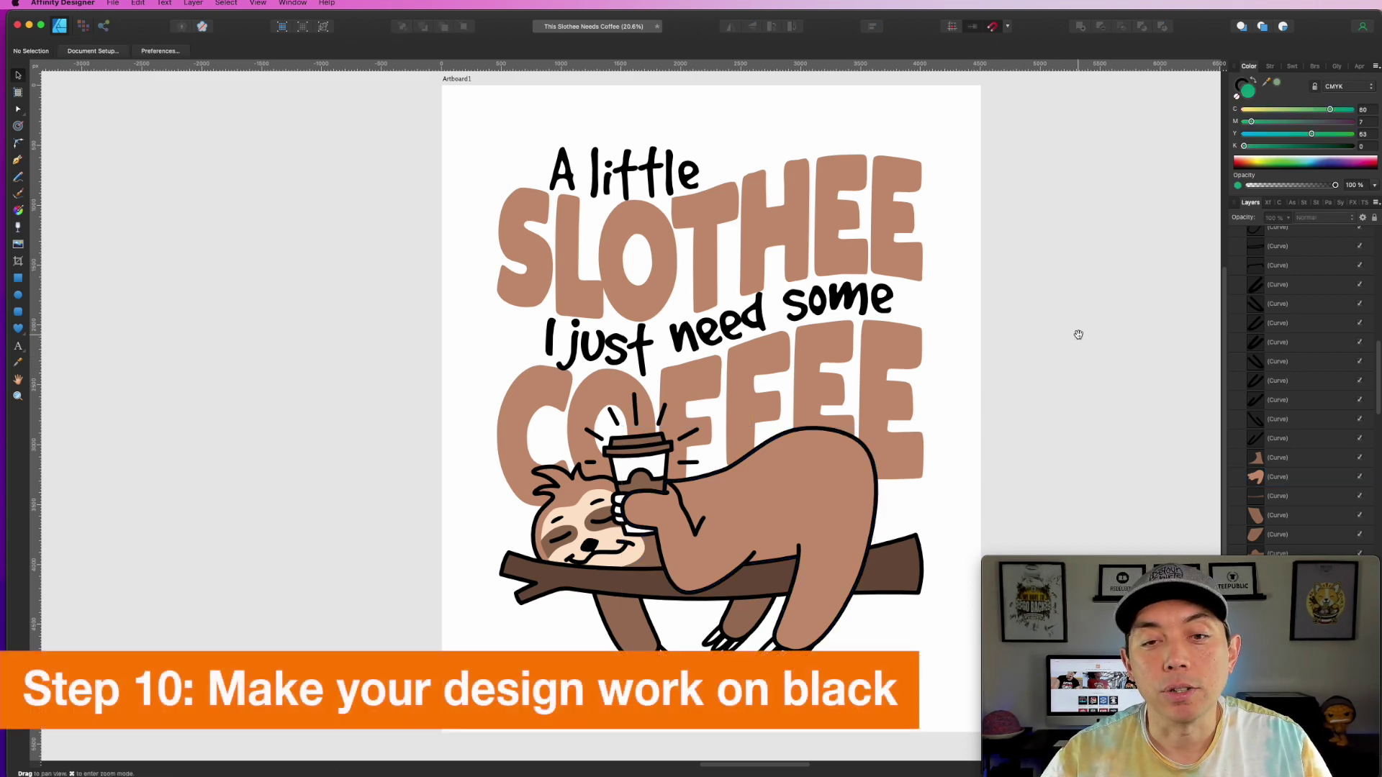
# Step: Test the white-lettered design on other shirt colours by changing its black artboard background to dark grey, then red (C 0, M 100, Y 100, K 0)
pyautogui.moveTo(1077, 336); pyautogui.dragTo(817, 332)
pyautogui.moveTo(1022, 328); pyautogui.dragTo(842, 323)
pyautogui.moveTo(1159, 306); pyautogui.dragTo(533, 317)
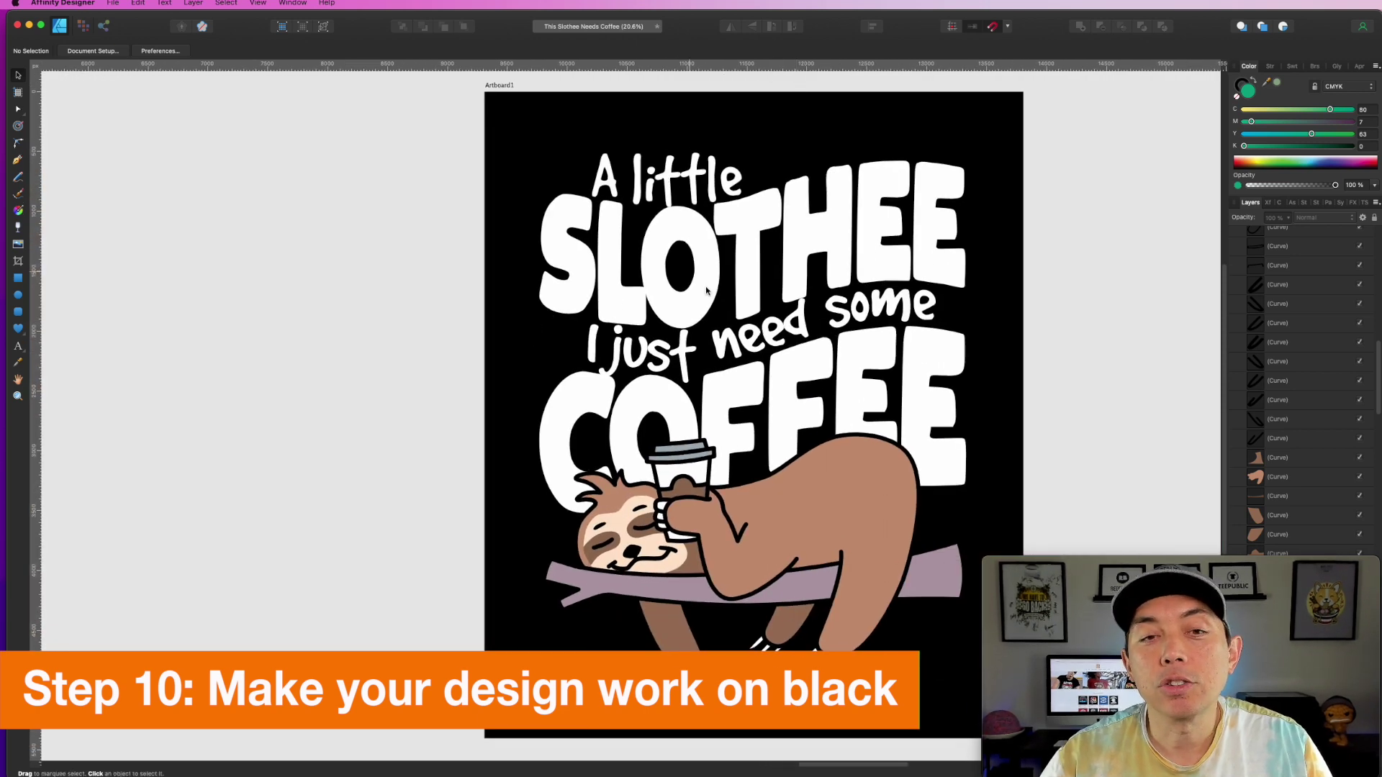
pyautogui.click(499, 87)
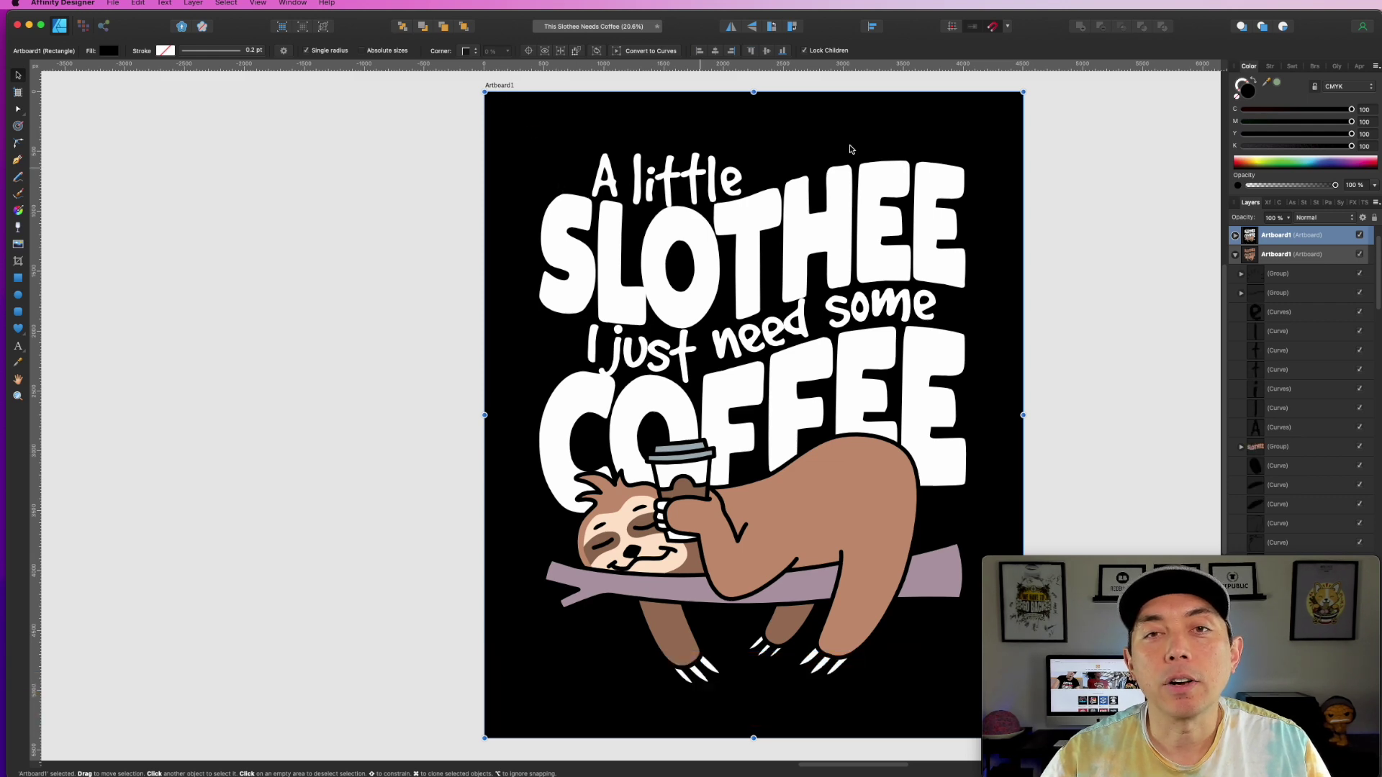
pyautogui.moveTo(1352, 146); pyautogui.dragTo(1152, 144)
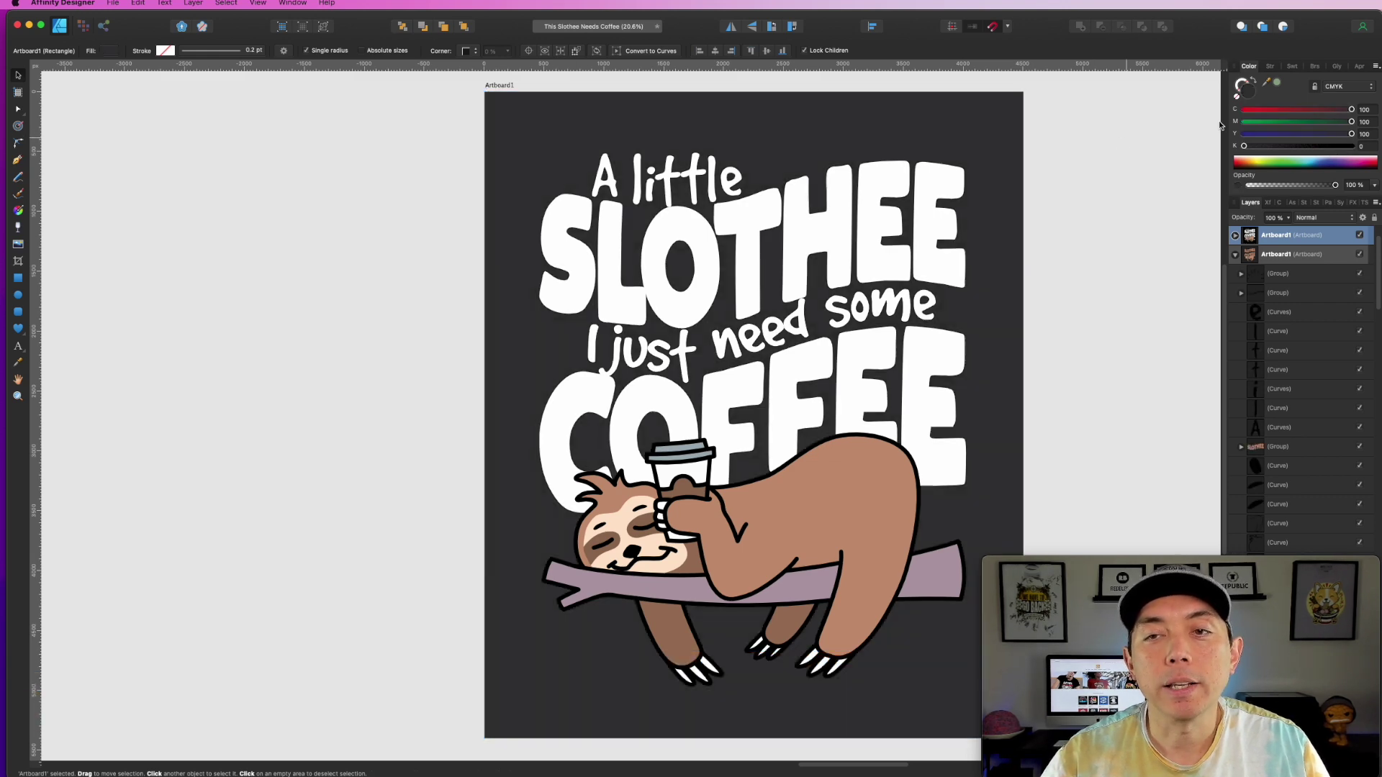
pyautogui.moveTo(1317, 112); pyautogui.dragTo(1217, 112)
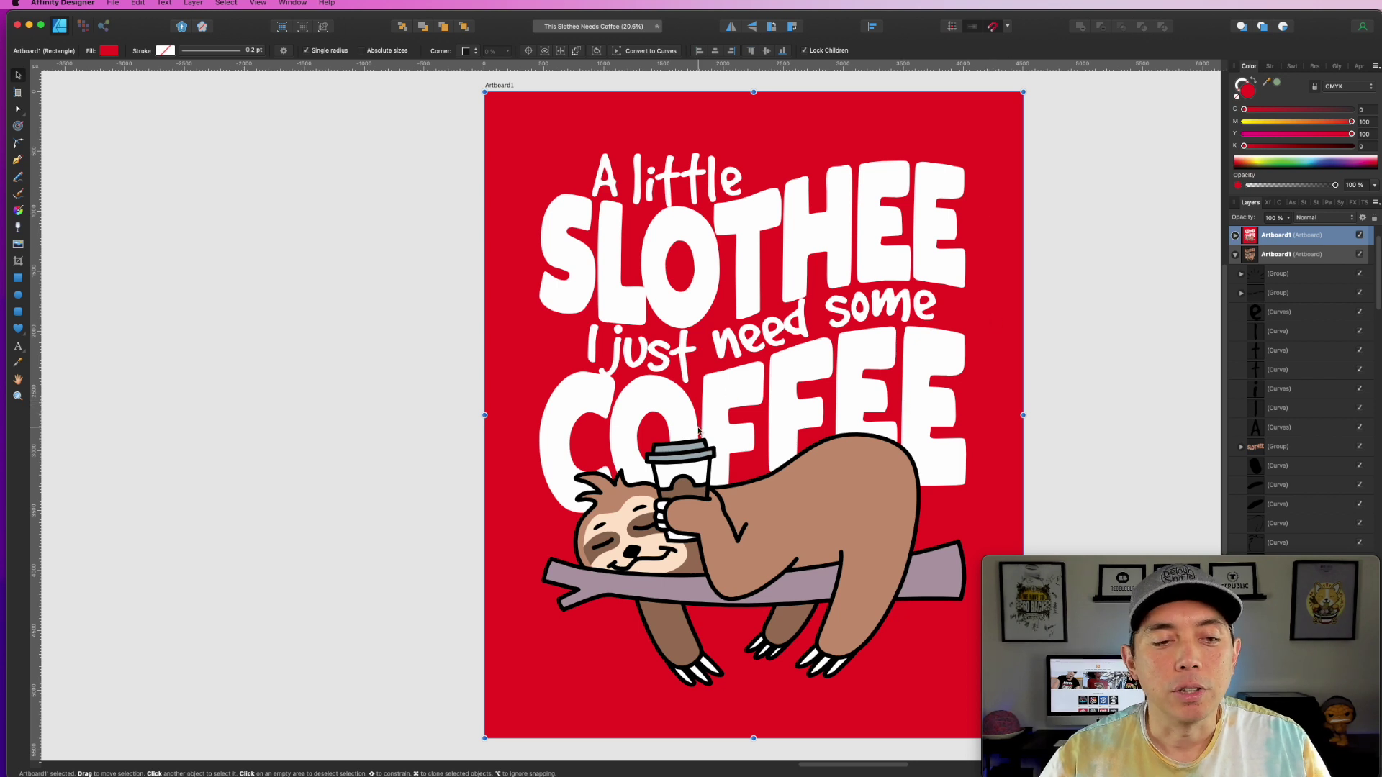
# Step: Try a black fill for the purple-grey branch, with C, M, Y and K all at 100
pyautogui.scroll(-2, 723, 437)
pyautogui.click(938, 553)
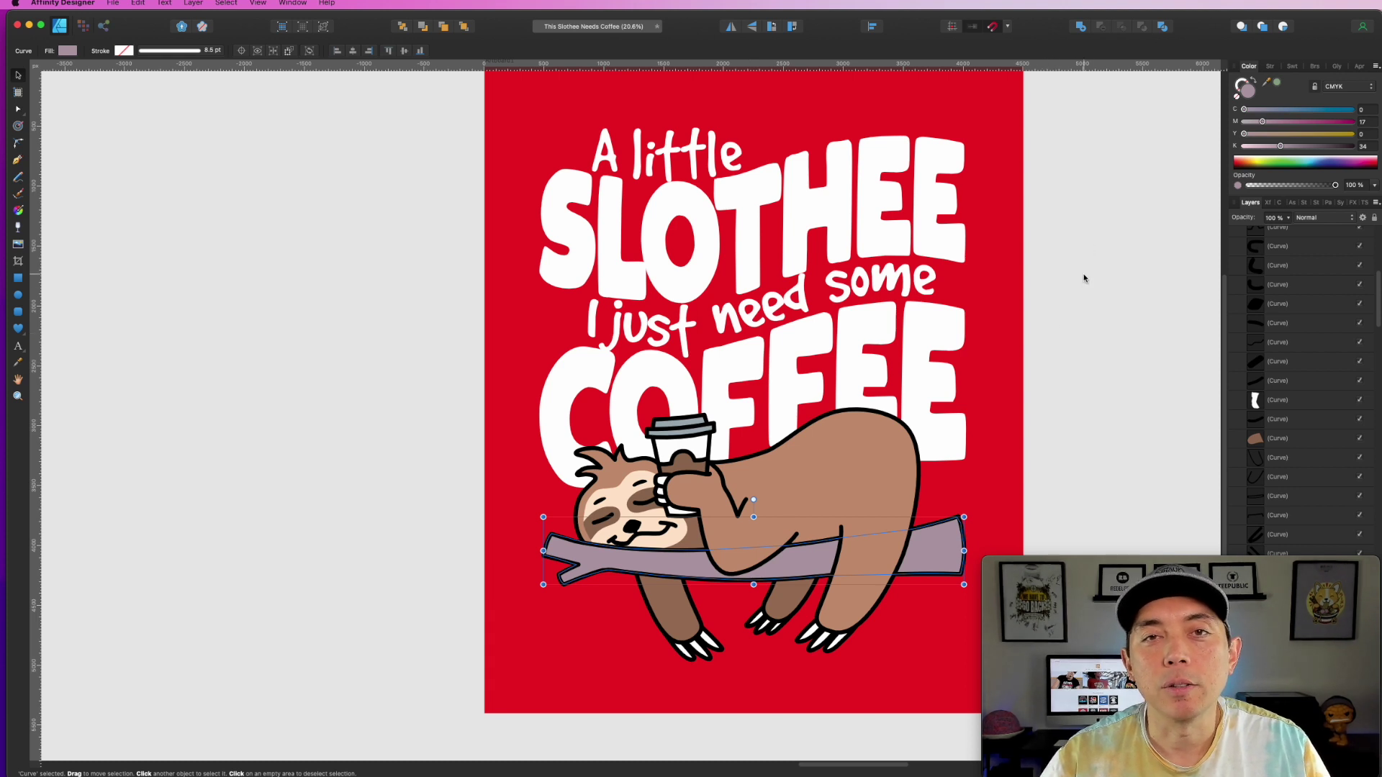
pyautogui.moveTo(1281, 146); pyautogui.dragTo(1356, 137)
pyautogui.click(1353, 134)
pyautogui.click(1353, 121)
pyautogui.click(1354, 109)
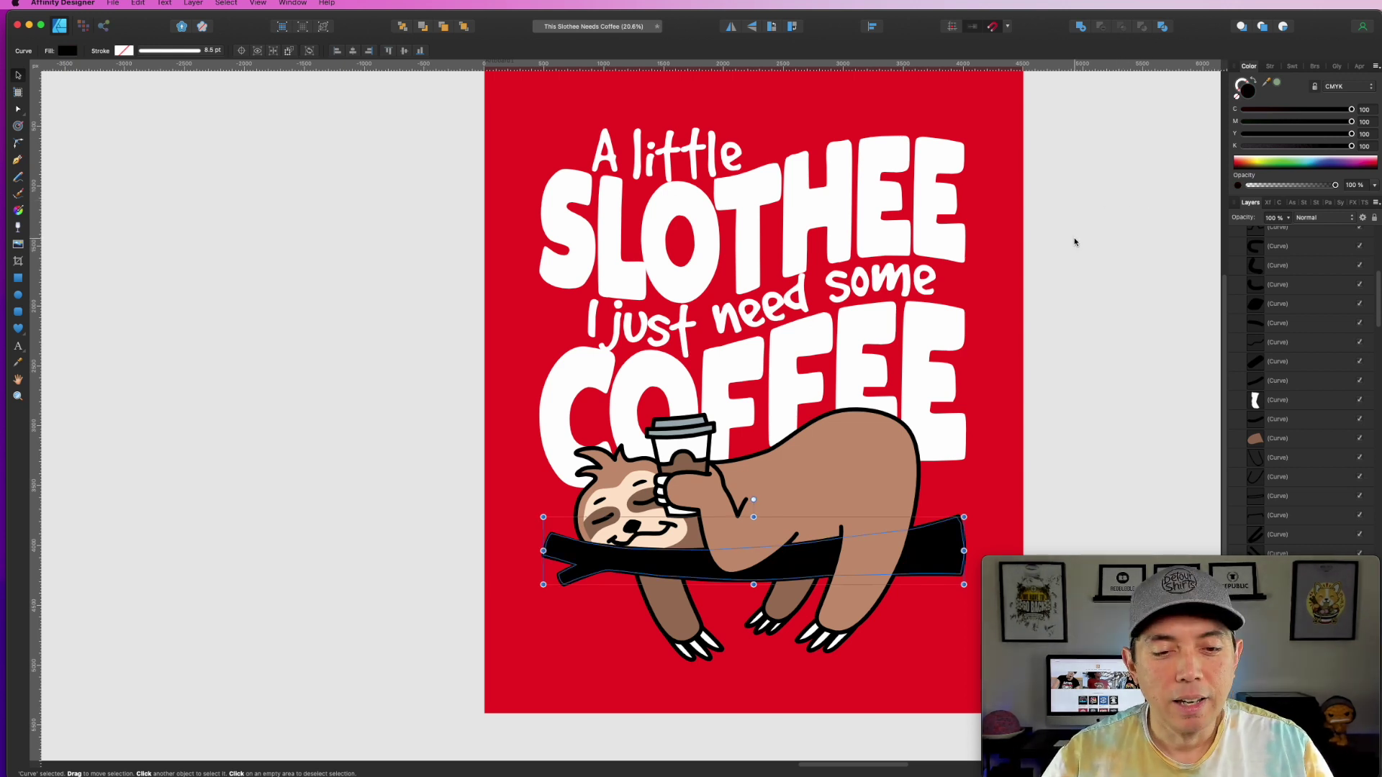
# Step: Undo the branch's black fill changes and deselect it
pyautogui.press('super+z')
pyautogui.press('super+z')
pyautogui.press('super+z')
pyautogui.press('super+z')
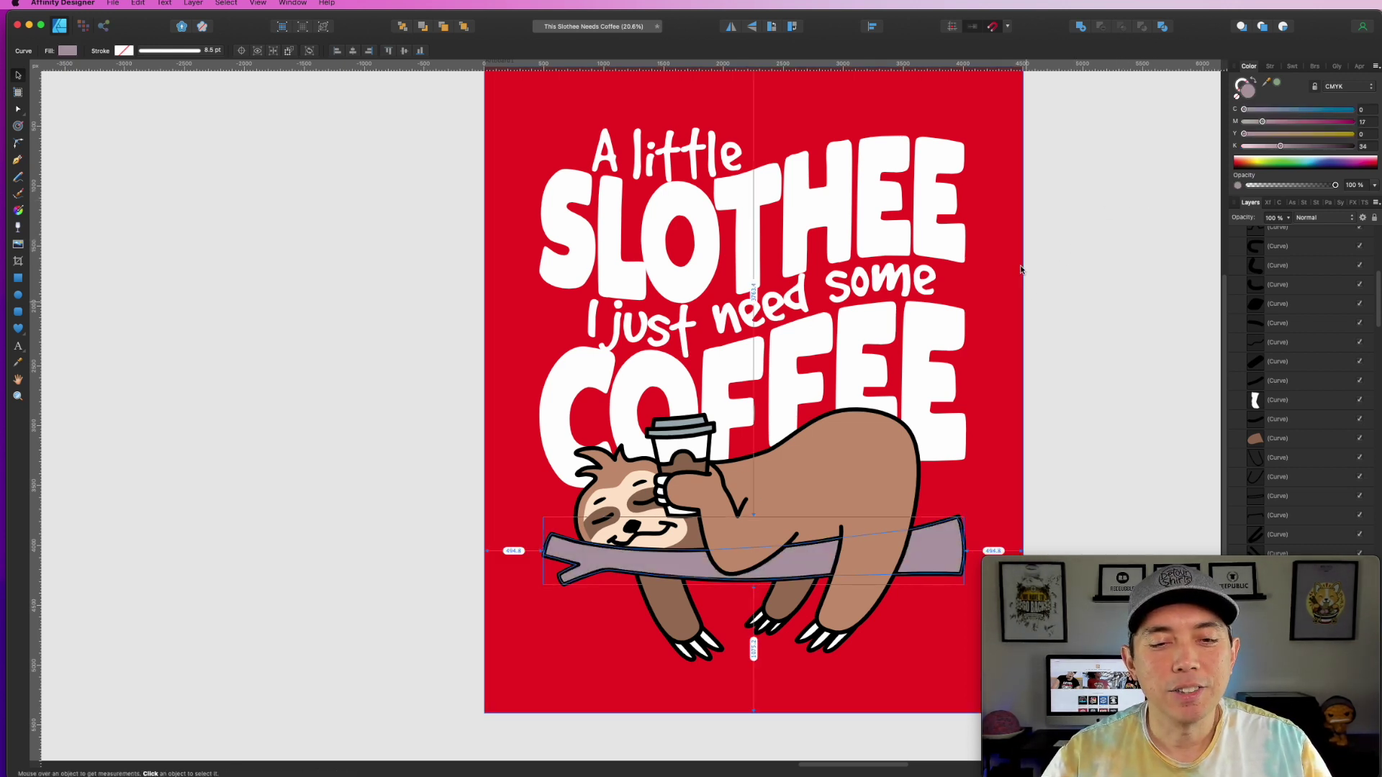
pyautogui.press('Escape')
# Step: Change the red artboard background to black, then to dark grey (C 99, M 100, Y 100, K 0), and deselect the artboard
pyautogui.scroll(1, 509, 72)
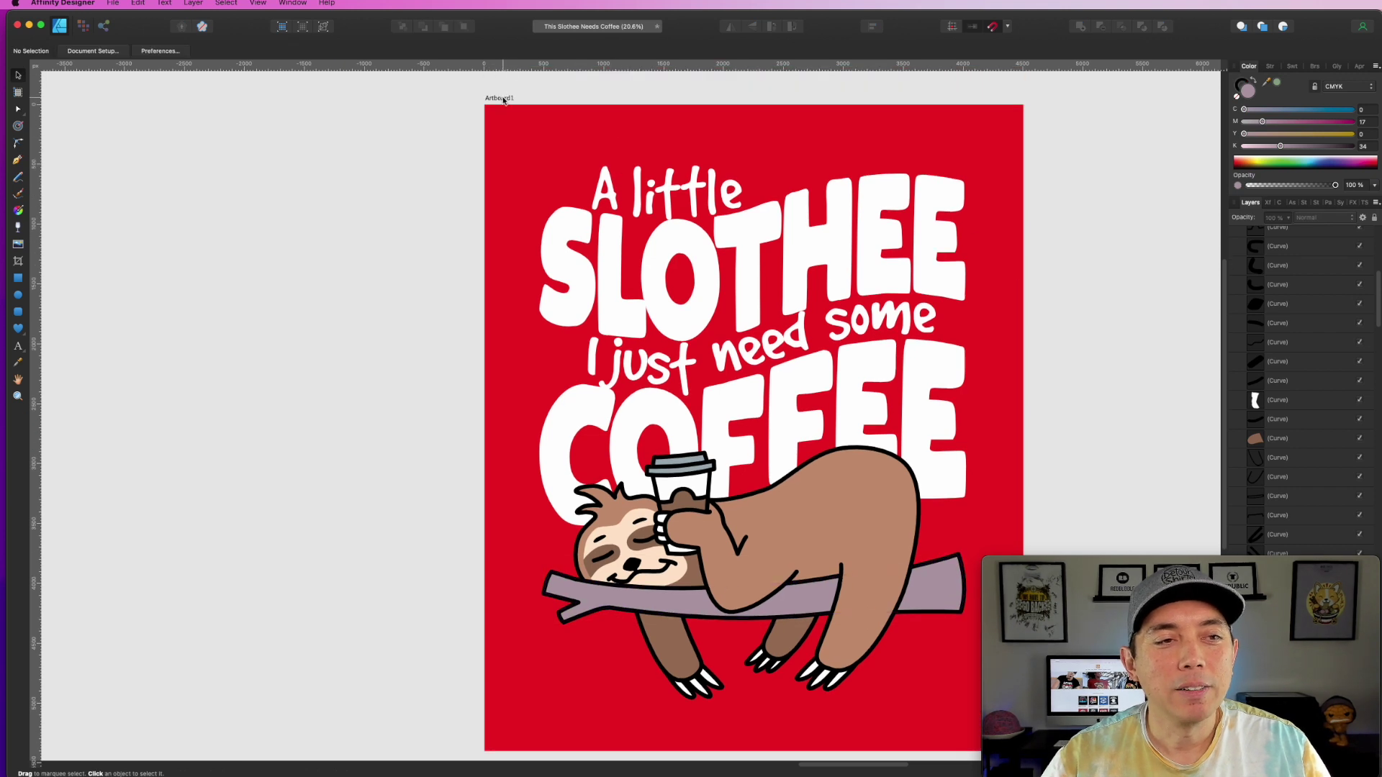
pyautogui.click(503, 100)
pyautogui.click(1352, 146)
pyautogui.click(1351, 110)
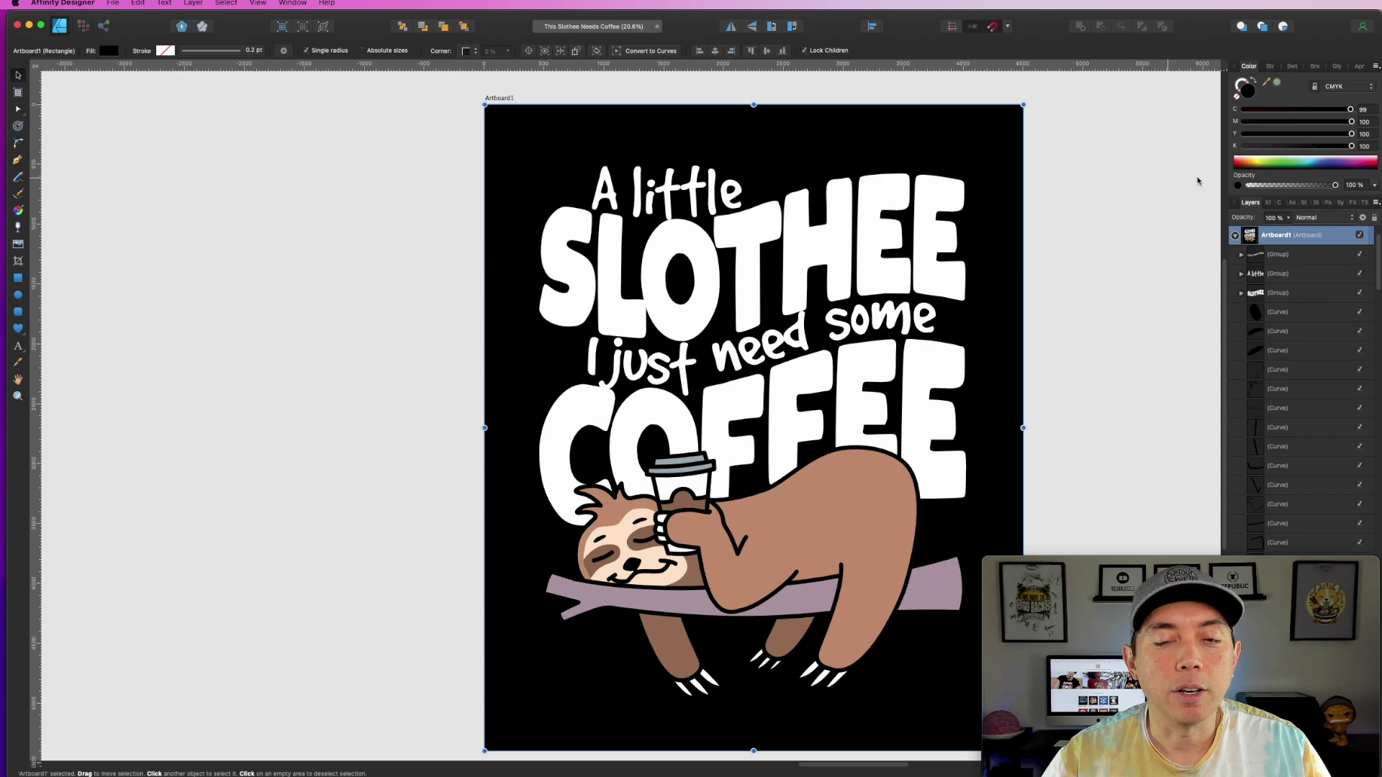
pyautogui.moveTo(1351, 146); pyautogui.dragTo(1239, 146)
pyautogui.click(1118, 154)
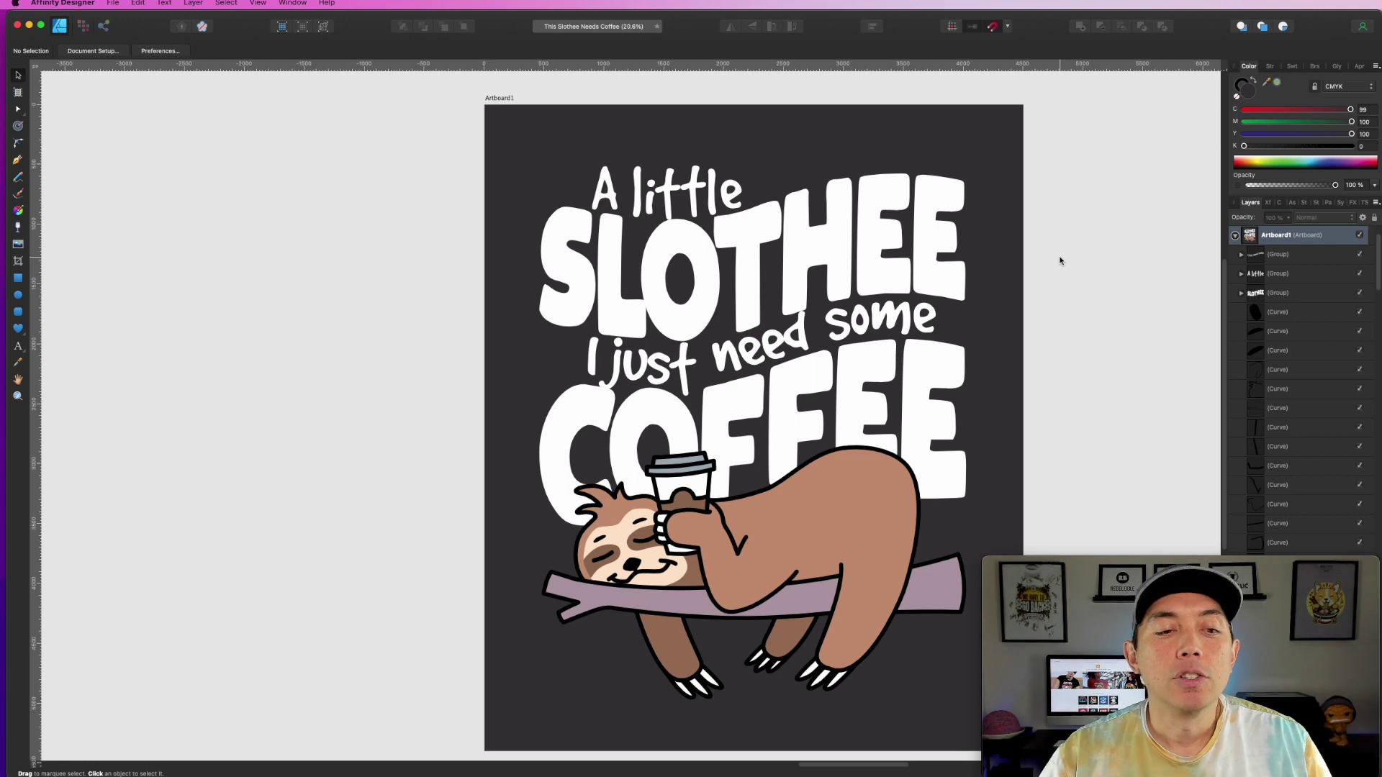